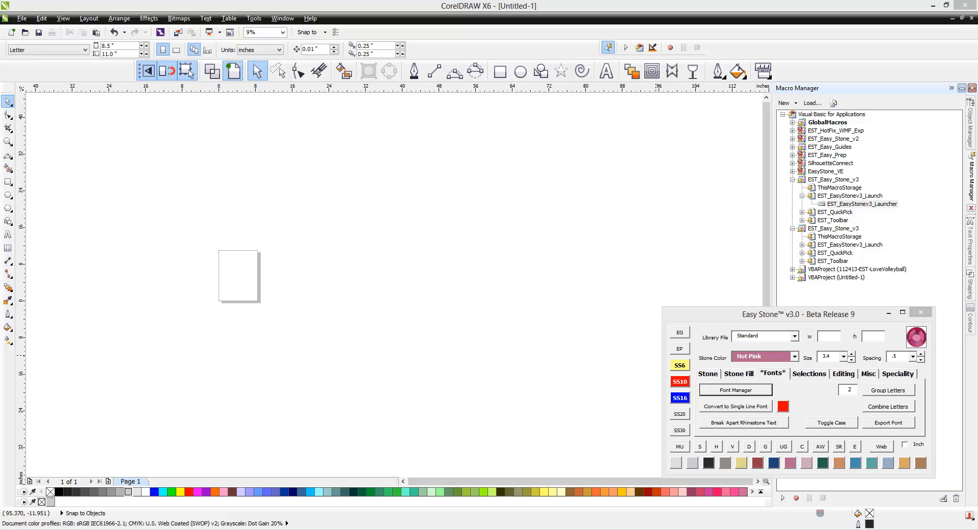
Step: Import the EPS rhinestone alphabet as editable artwork, keeping text as text, and place it on the drawing area
{"action": "left_click_drag", "start_coordinate": [451, 278], "coordinate": [454, 270]}
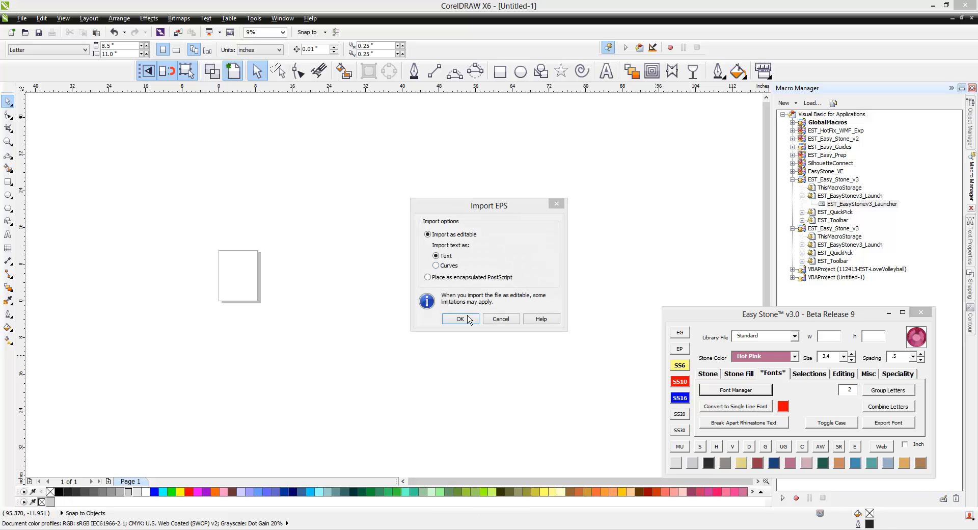
{"action": "left_click", "coordinate": [460, 319]}
{"action": "scroll", "coordinate": [482, 277], "scroll_direction": "up", "scroll_amount": 4}
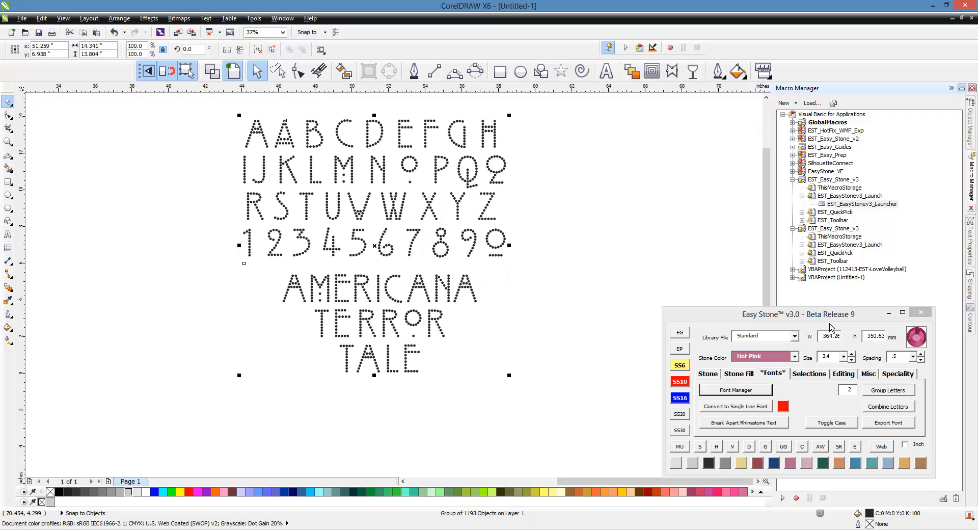
Step: Ungroup the imported alphabet and delete the AMERICANA TERROR TALE sample lettering below the numbers
{"action": "right_click", "coordinate": [467, 294]}
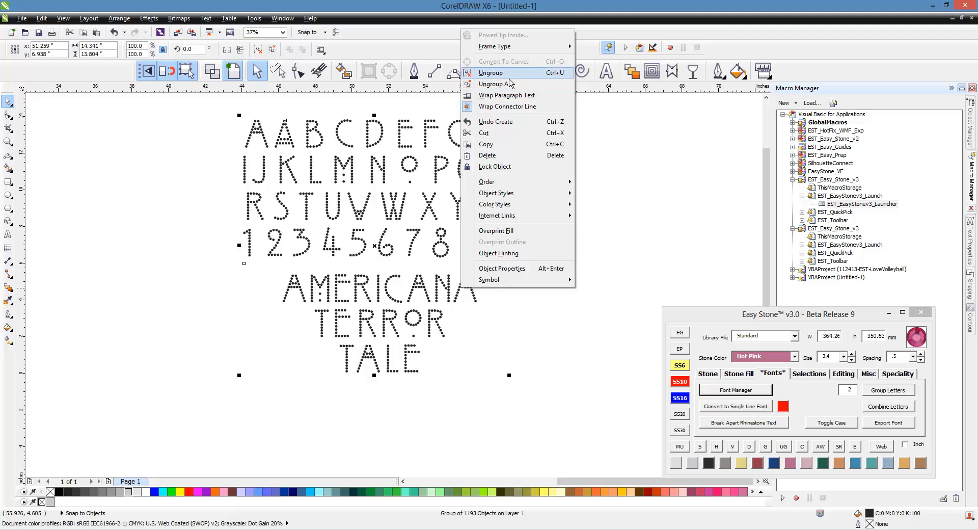
{"action": "left_click", "coordinate": [504, 71]}
{"action": "left_click", "coordinate": [192, 262]}
{"action": "left_click_drag", "start_coordinate": [201, 258], "coordinate": [544, 393]}
{"action": "key", "text": "Delete"}
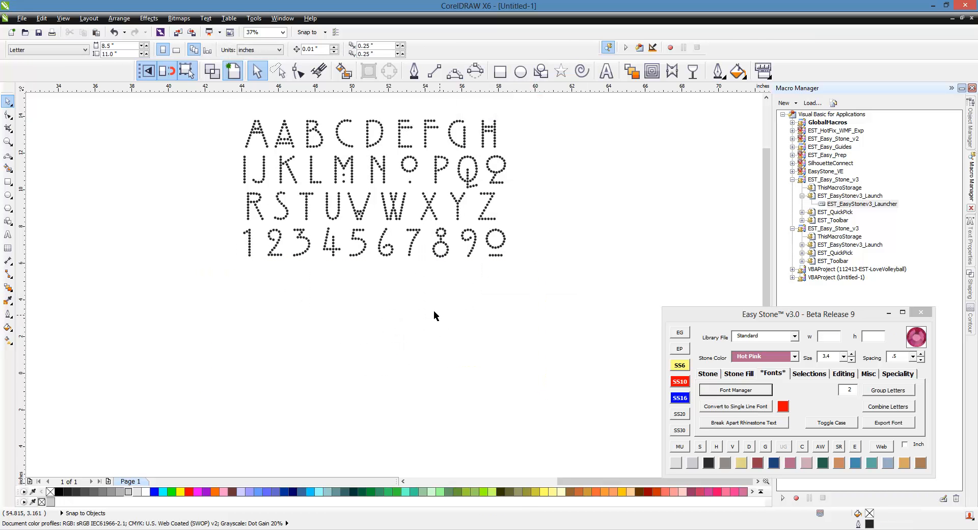
Step: Delete the first of the two A variants and the alternate underlined glyph after the Q
{"action": "scroll", "coordinate": [248, 127], "scroll_direction": "up", "scroll_amount": 2}
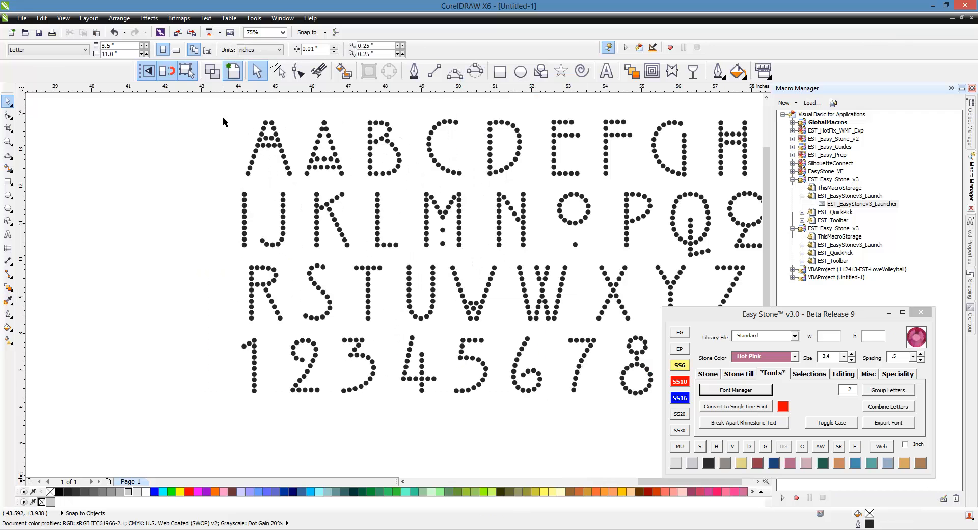
{"action": "left_click_drag", "start_coordinate": [223, 115], "coordinate": [299, 184]}
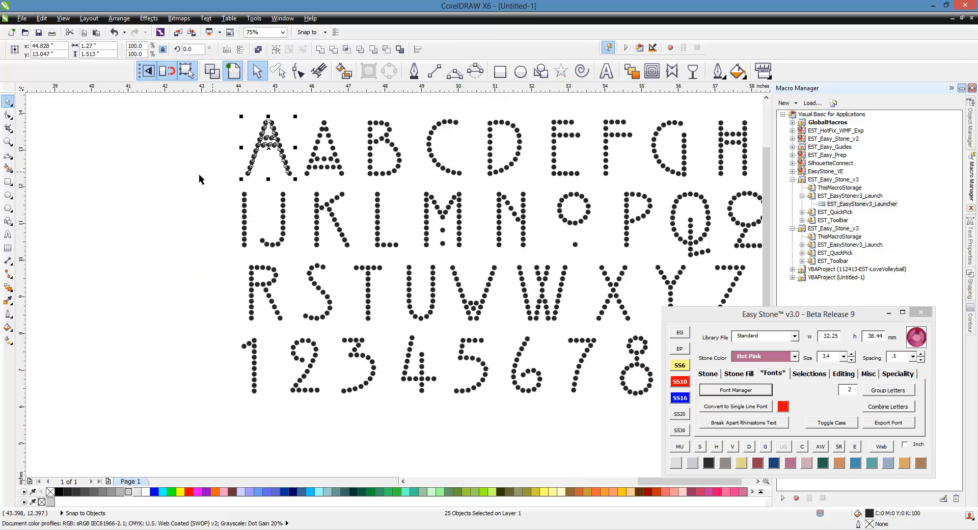
{"action": "scroll", "coordinate": [150, 175], "scroll_direction": "down", "scroll_amount": 1}
{"action": "key", "text": "Delete"}
{"action": "scroll", "coordinate": [386, 178], "scroll_direction": "up", "scroll_amount": 1}
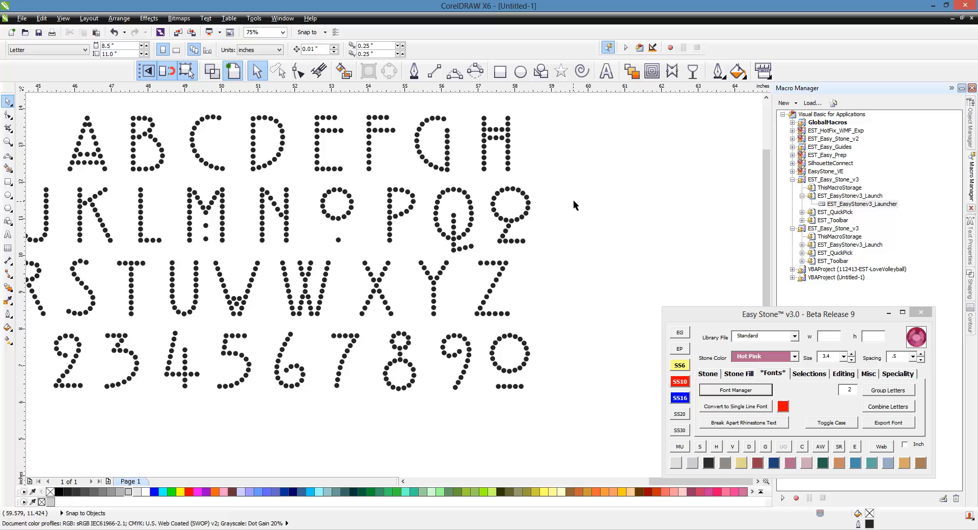
{"action": "left_click_drag", "start_coordinate": [552, 179], "coordinate": [483, 249]}
{"action": "key", "text": "Delete"}
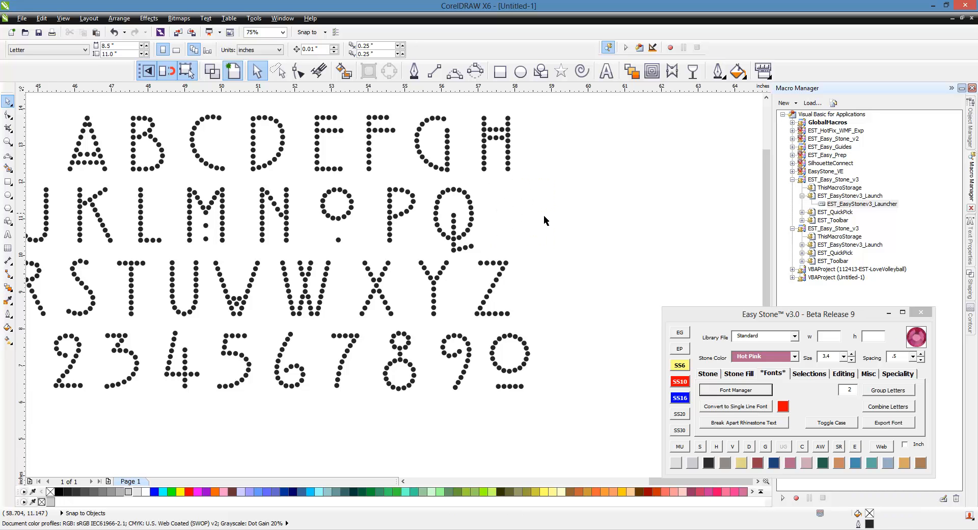
Step: Move the I–Q row of rhinestone letters up beside the H so it continues the A–H row
{"action": "scroll", "coordinate": [543, 214], "scroll_direction": "down", "scroll_amount": 1}
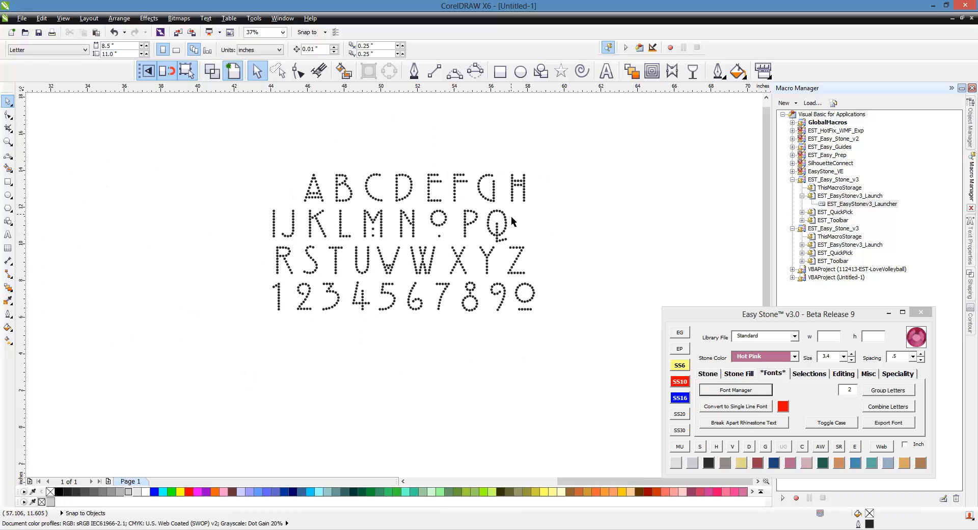
{"action": "scroll", "coordinate": [561, 217], "scroll_direction": "up", "scroll_amount": 1}
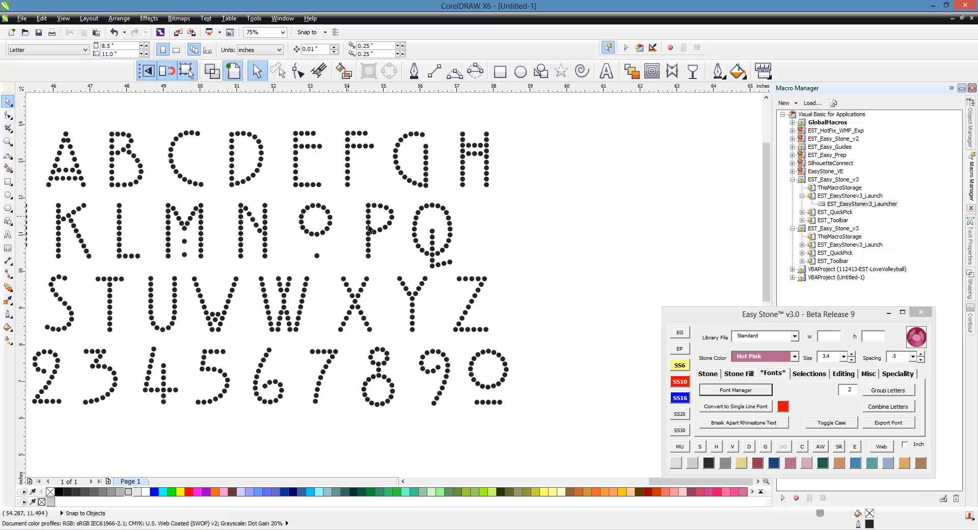
{"action": "scroll", "coordinate": [541, 244], "scroll_direction": "down", "scroll_amount": 1}
{"action": "scroll", "coordinate": [383, 237], "scroll_direction": "up", "scroll_amount": 1}
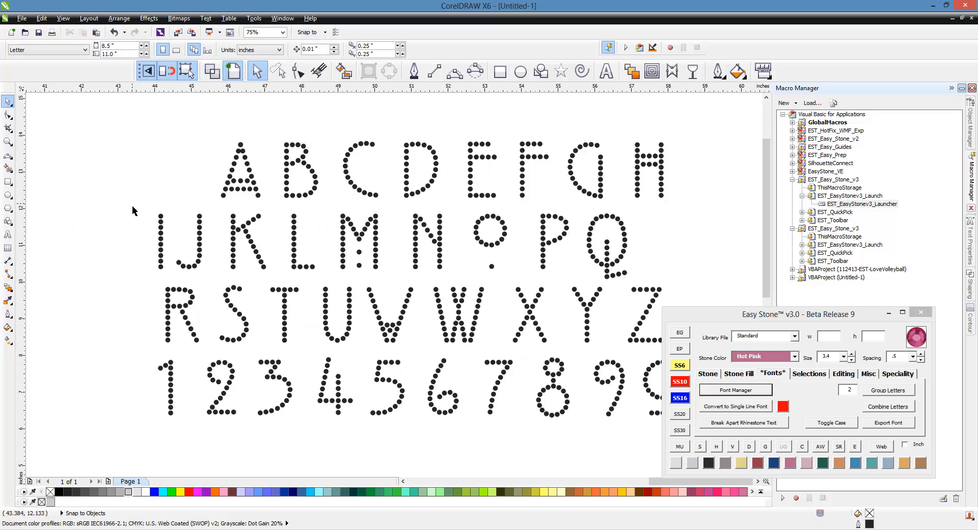
{"action": "left_click_drag", "start_coordinate": [133, 205], "coordinate": [658, 289]}
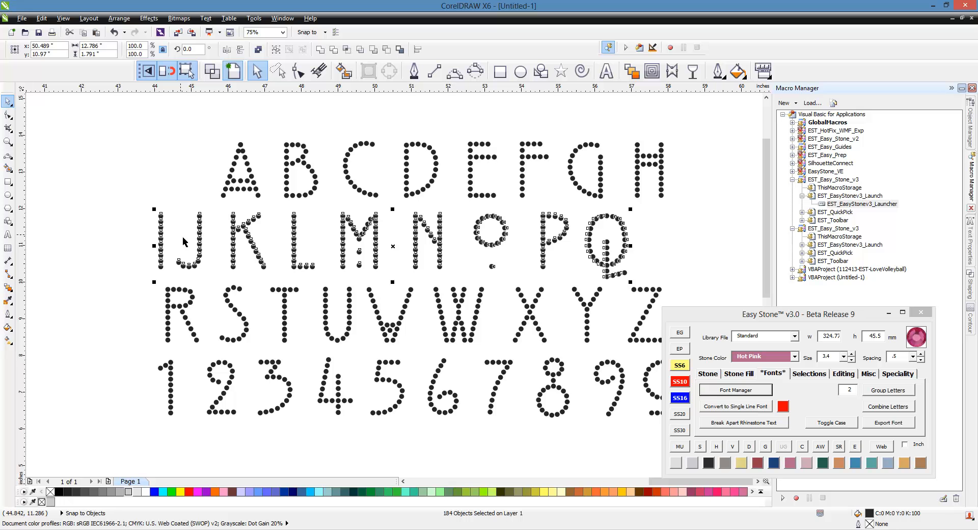
{"action": "left_click_drag", "start_coordinate": [200, 237], "coordinate": [722, 170]}
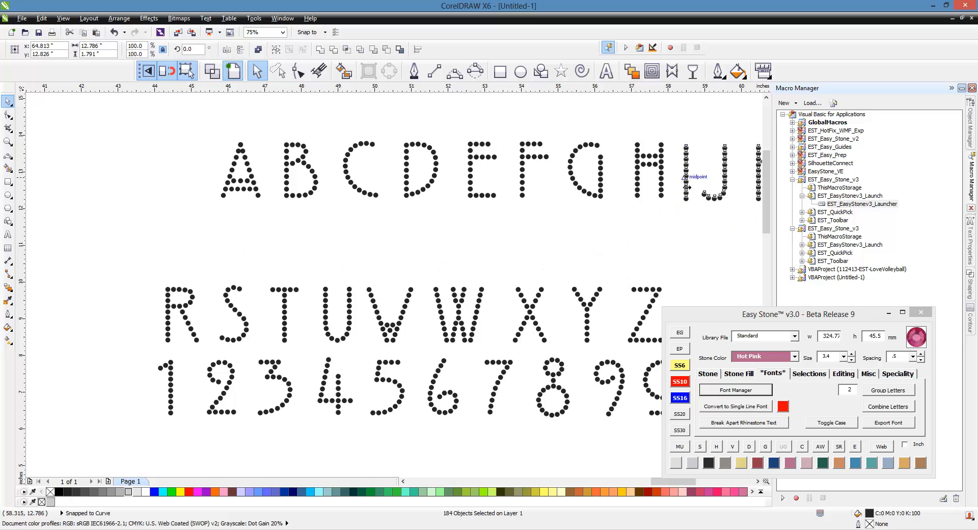
{"action": "scroll", "coordinate": [682, 177], "scroll_direction": "up", "scroll_amount": 1}
{"action": "scroll", "coordinate": [699, 225], "scroll_direction": "up", "scroll_amount": 1}
{"action": "left_click_drag", "start_coordinate": [685, 214], "coordinate": [585, 204]}
{"action": "scroll", "coordinate": [431, 204], "scroll_direction": "down", "scroll_amount": 2}
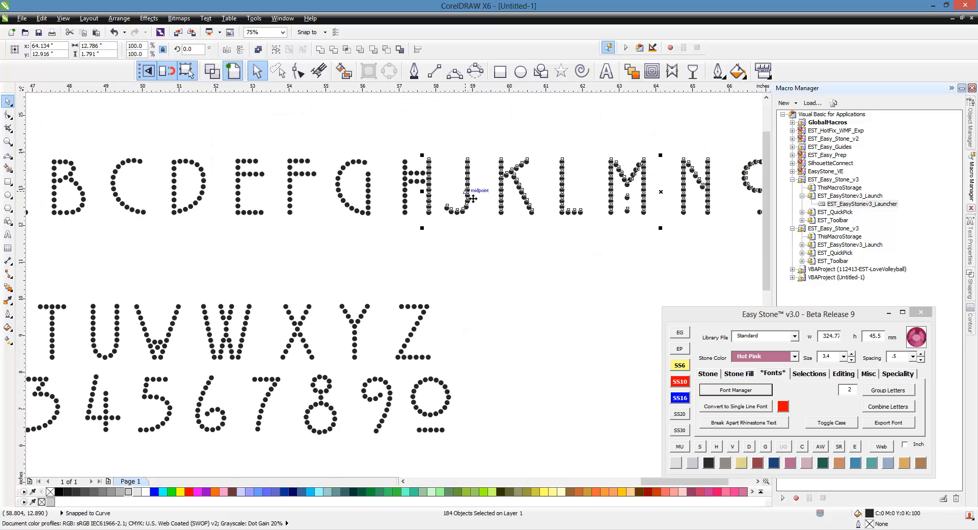
{"action": "left_click_drag", "start_coordinate": [471, 199], "coordinate": [162, 275]}
{"action": "scroll", "coordinate": [448, 181], "scroll_direction": "down", "scroll_amount": 1}
{"action": "left_click", "coordinate": [447, 224]}
Step: Move the R–Z row up to the end of the letter line, spaced just after the Q
{"action": "left_click_drag", "start_coordinate": [211, 255], "coordinate": [477, 351]}
{"action": "scroll", "coordinate": [691, 168], "scroll_direction": "up", "scroll_amount": 3}
{"action": "scroll", "coordinate": [477, 351], "scroll_direction": "down", "scroll_amount": 2}
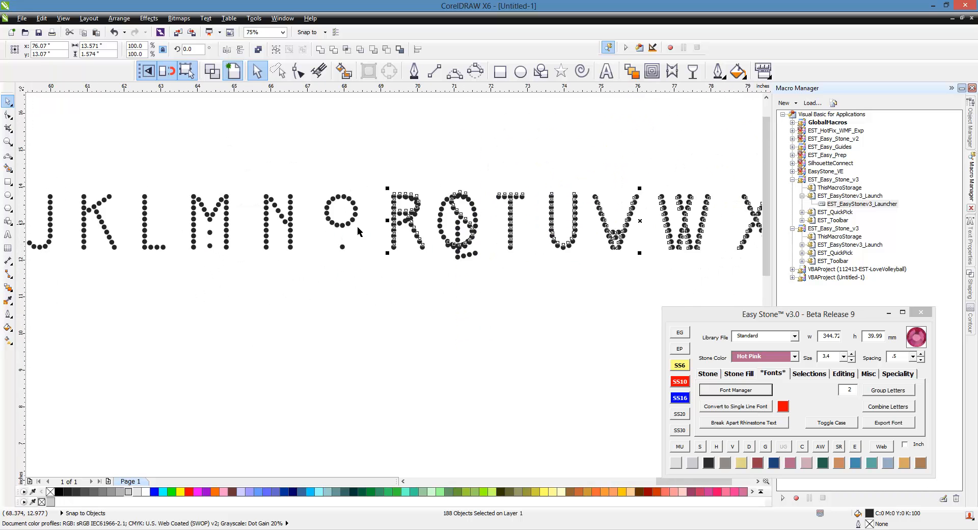
{"action": "scroll", "coordinate": [357, 227], "scroll_direction": "down", "scroll_amount": 1}
{"action": "left_click_drag", "start_coordinate": [440, 230], "coordinate": [503, 236]}
{"action": "left_click", "coordinate": [447, 294]}
Step: Move the row of digits 1–0 up behind the Z, leaving a gap, to complete a single line
{"action": "scroll", "coordinate": [463, 244], "scroll_direction": "down", "scroll_amount": 1}
{"action": "left_click_drag", "start_coordinate": [405, 257], "coordinate": [219, 324]}
{"action": "left_click_drag", "start_coordinate": [285, 278], "coordinate": [237, 343]}
{"action": "scroll", "coordinate": [687, 211], "scroll_direction": "up", "scroll_amount": 2}
{"action": "scroll", "coordinate": [656, 238], "scroll_direction": "up", "scroll_amount": 1}
{"action": "scroll", "coordinate": [338, 236], "scroll_direction": "down", "scroll_amount": 1}
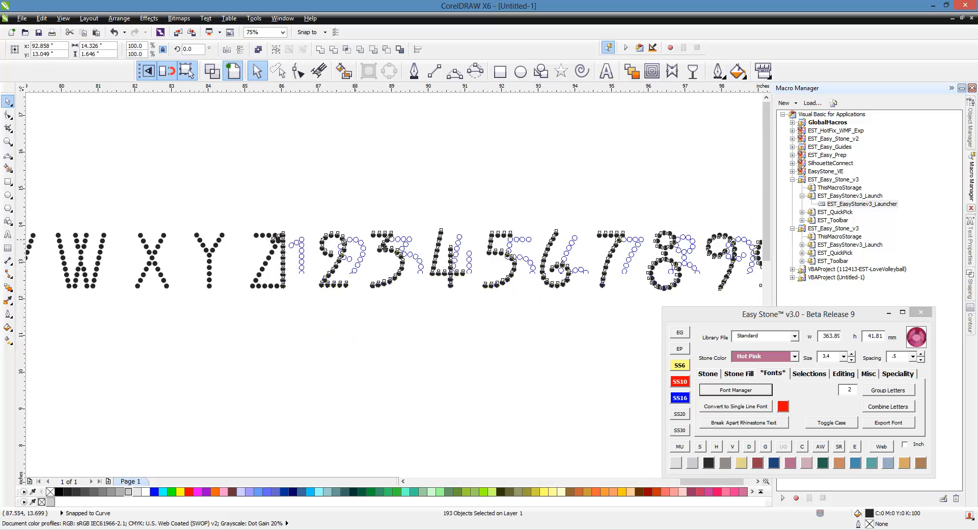
{"action": "scroll", "coordinate": [571, 229], "scroll_direction": "down", "scroll_amount": 3}
{"action": "left_click", "coordinate": [571, 228]}
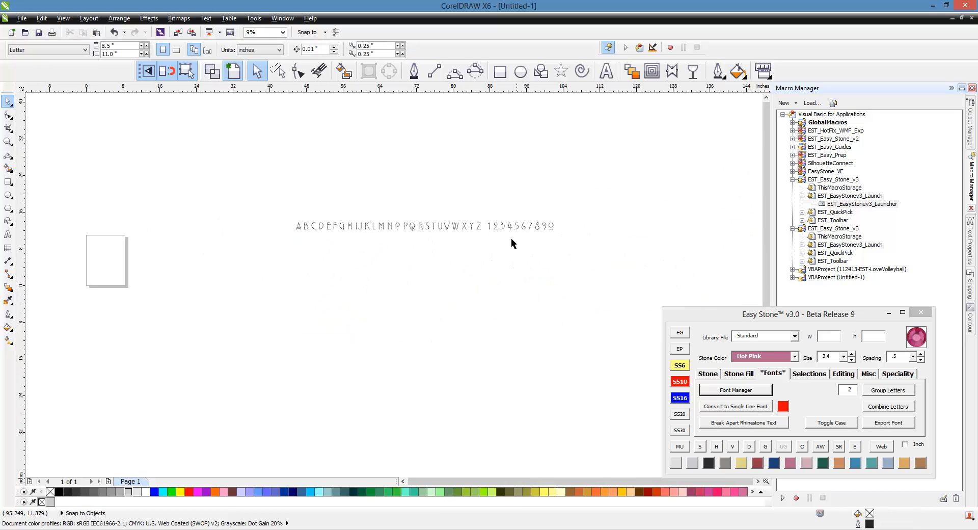
Step: Select the whole line of letters and digits and remove overlapping duplicate stones with the Easy Stone overlap check
{"action": "scroll", "coordinate": [412, 241], "scroll_direction": "up", "scroll_amount": 1}
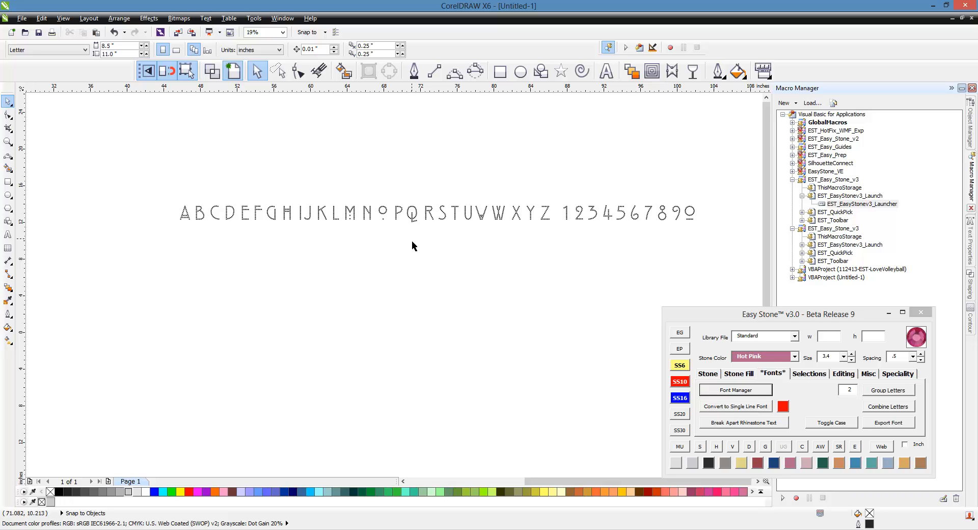
{"action": "left_click_drag", "start_coordinate": [154, 171], "coordinate": [734, 268]}
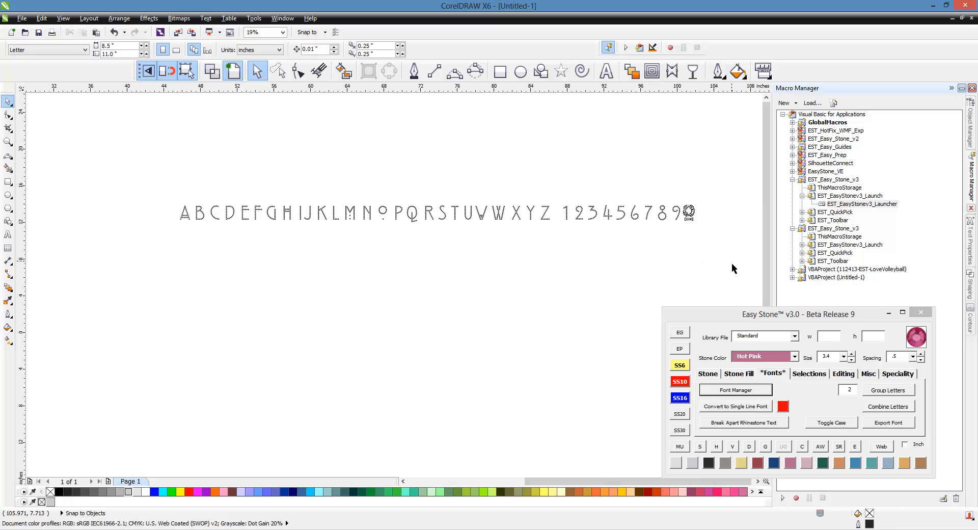
{"action": "left_click", "coordinate": [807, 451]}
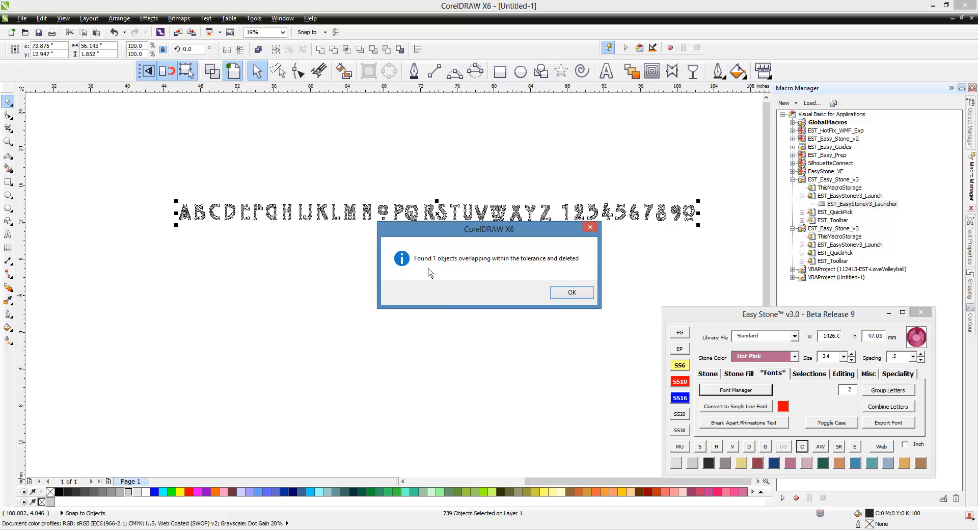
{"action": "left_click", "coordinate": [570, 292]}
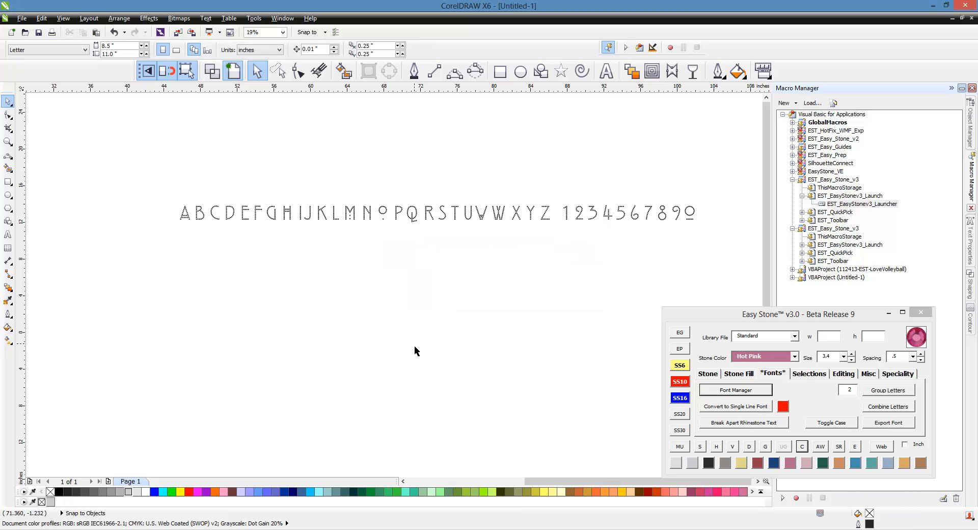
Step: Replace the fused double stone near the top of the A with two separate 3.4 mm stones, checking them in wireframe view
{"action": "scroll", "coordinate": [183, 208], "scroll_direction": "up", "scroll_amount": 8}
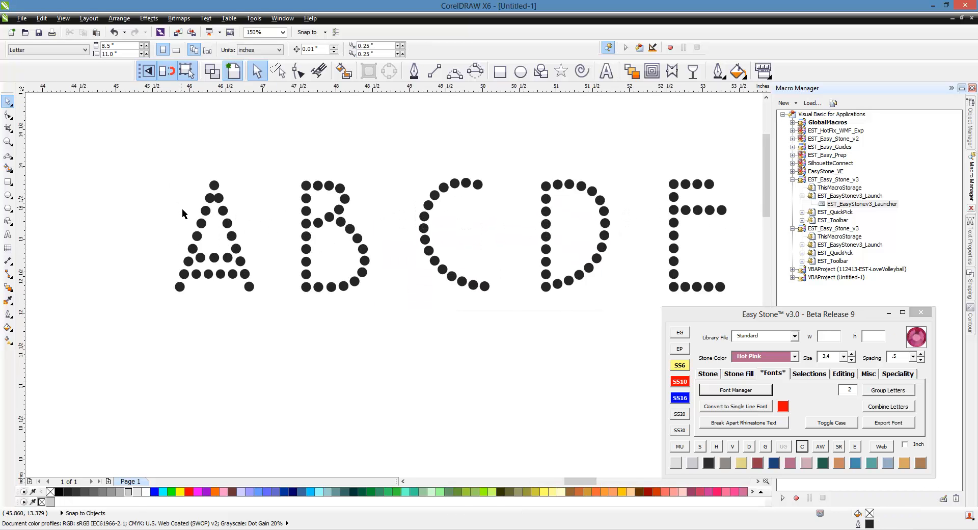
{"action": "scroll", "coordinate": [218, 196], "scroll_direction": "up", "scroll_amount": 4}
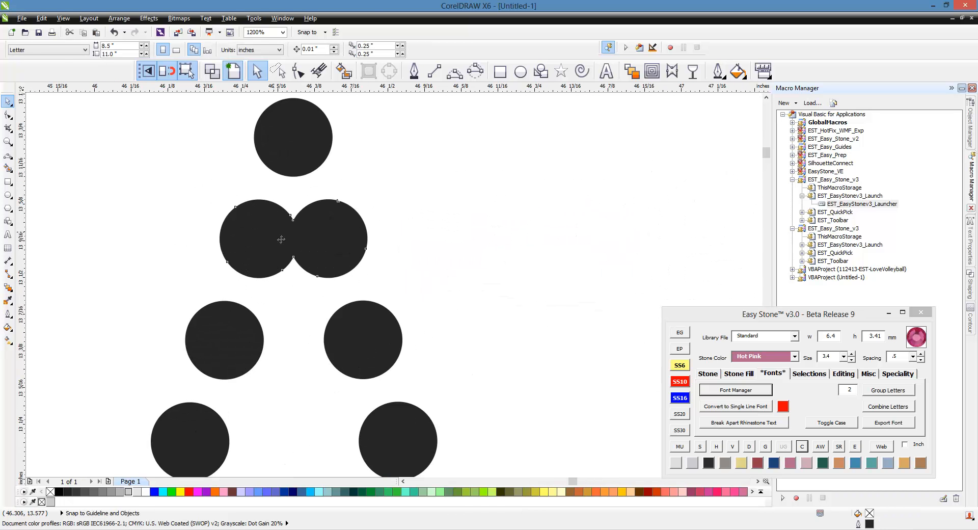
{"action": "left_click", "coordinate": [285, 237]}
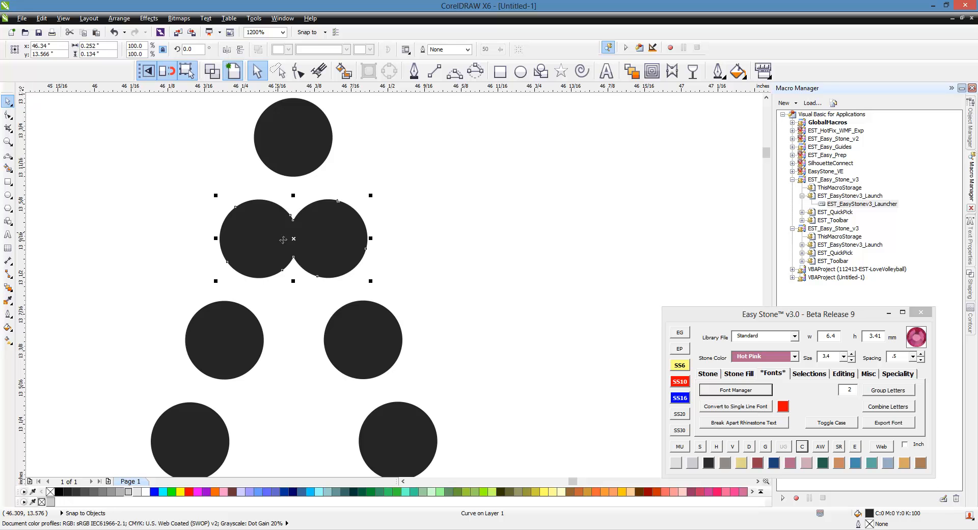
{"action": "left_click", "coordinate": [471, 247]}
{"action": "left_click", "coordinate": [371, 341]}
{"action": "left_click_drag", "start_coordinate": [371, 344], "coordinate": [266, 248]}
{"action": "left_click", "coordinate": [259, 243]}
{"action": "left_click", "coordinate": [264, 189]}
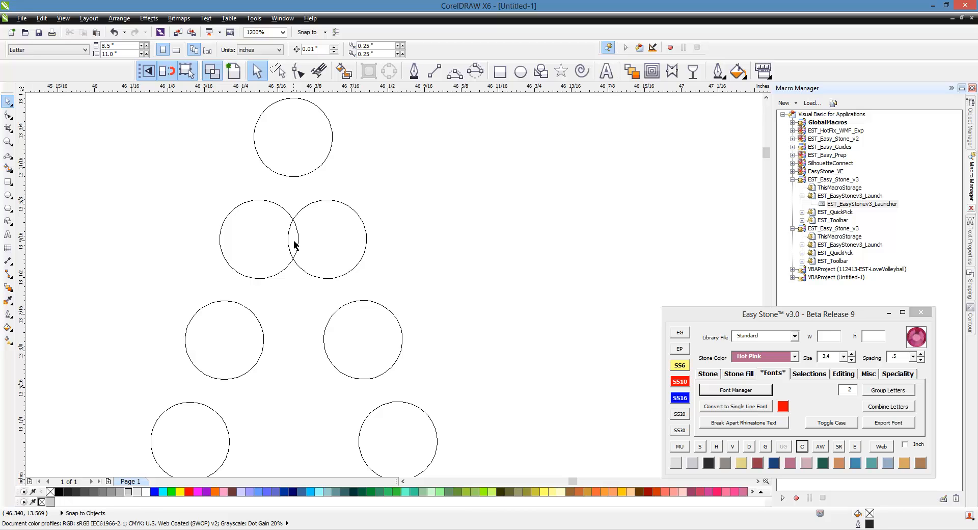
{"action": "left_click", "coordinate": [327, 243]}
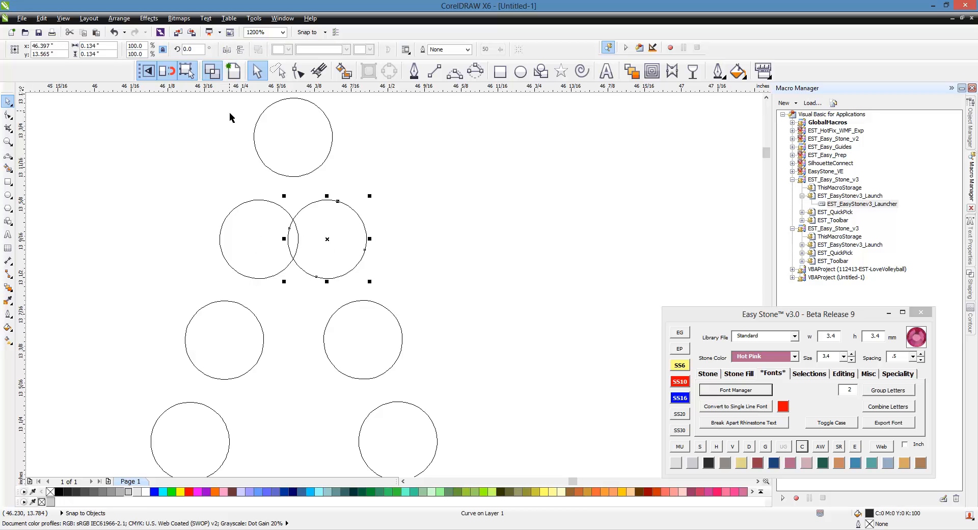
{"action": "left_click", "coordinate": [233, 71]}
{"action": "left_click", "coordinate": [393, 178]}
Step: Select the stones of the final underlined 0 to examine which separate pieces make up the character
{"action": "scroll", "coordinate": [279, 208], "scroll_direction": "down", "scroll_amount": 4}
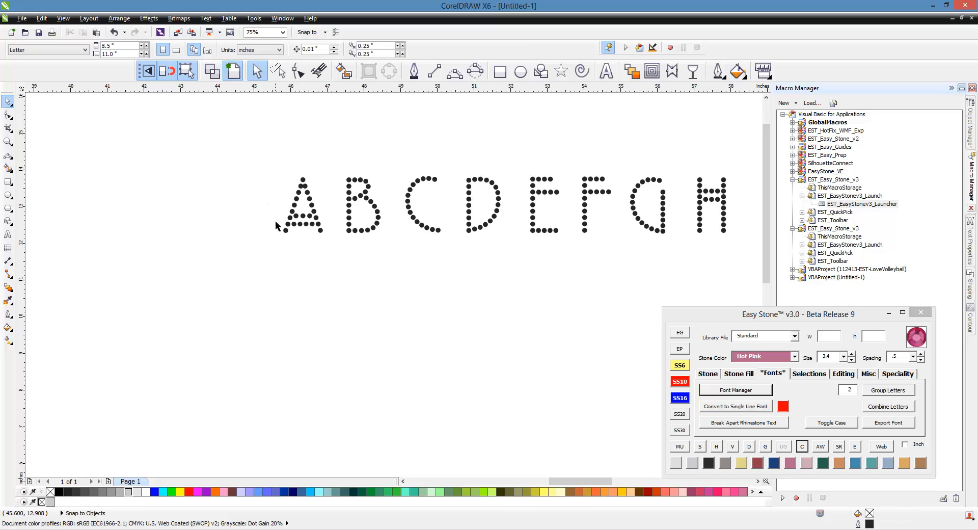
{"action": "scroll", "coordinate": [263, 229], "scroll_direction": "down", "scroll_amount": 1}
{"action": "scroll", "coordinate": [264, 229], "scroll_direction": "down", "scroll_amount": 3}
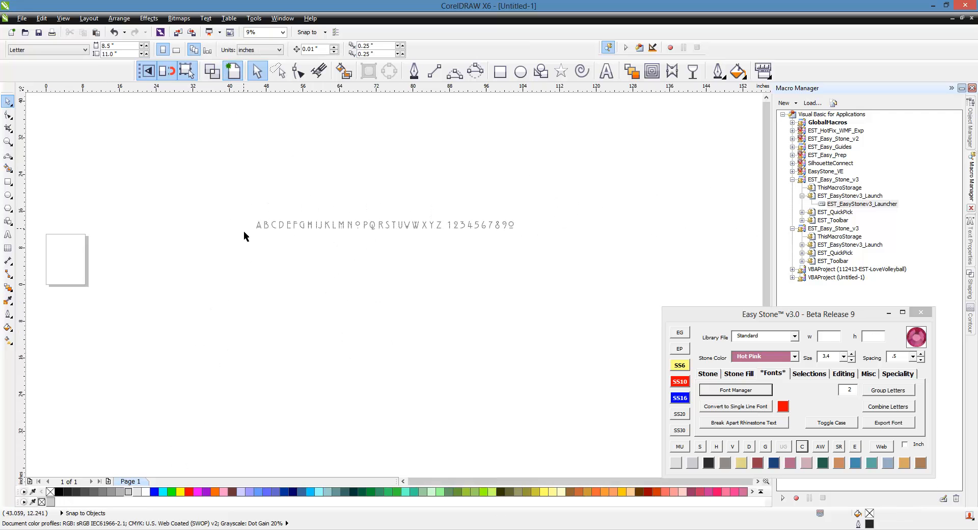
{"action": "scroll", "coordinate": [348, 220], "scroll_direction": "up", "scroll_amount": 2}
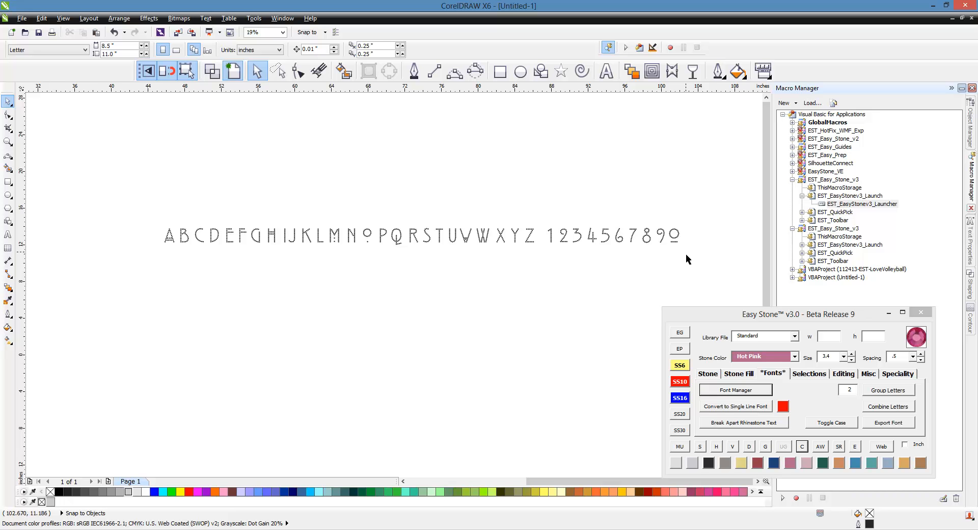
{"action": "scroll", "coordinate": [686, 242], "scroll_direction": "up", "scroll_amount": 5}
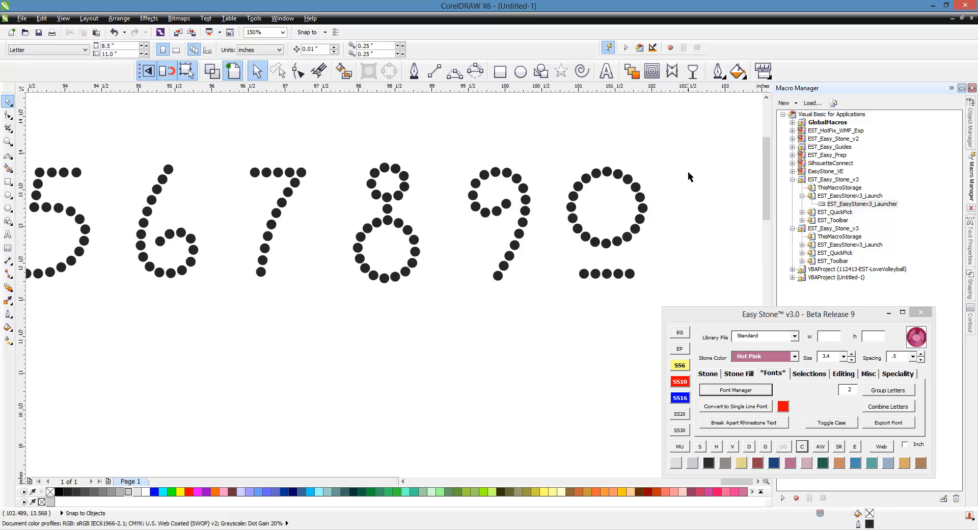
{"action": "left_click_drag", "start_coordinate": [693, 136], "coordinate": [554, 305]}
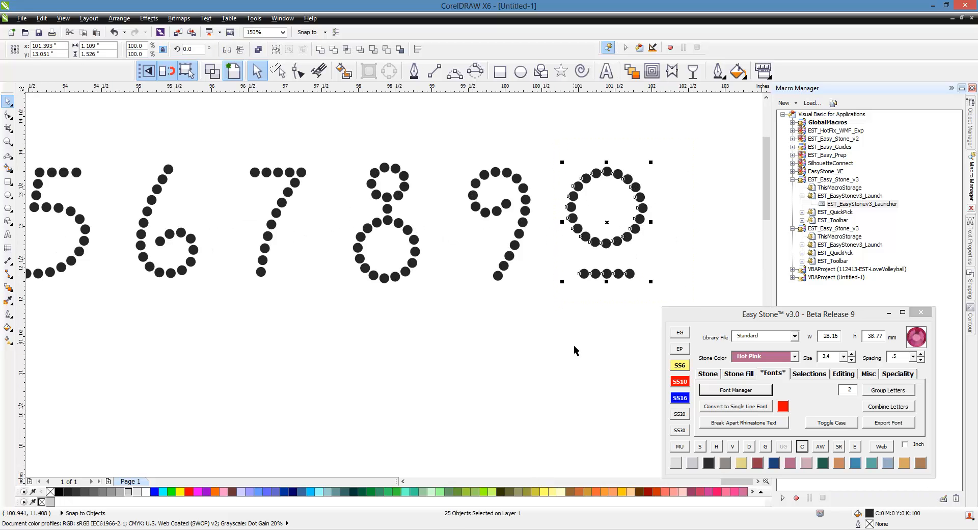
{"action": "left_click", "coordinate": [625, 252]}
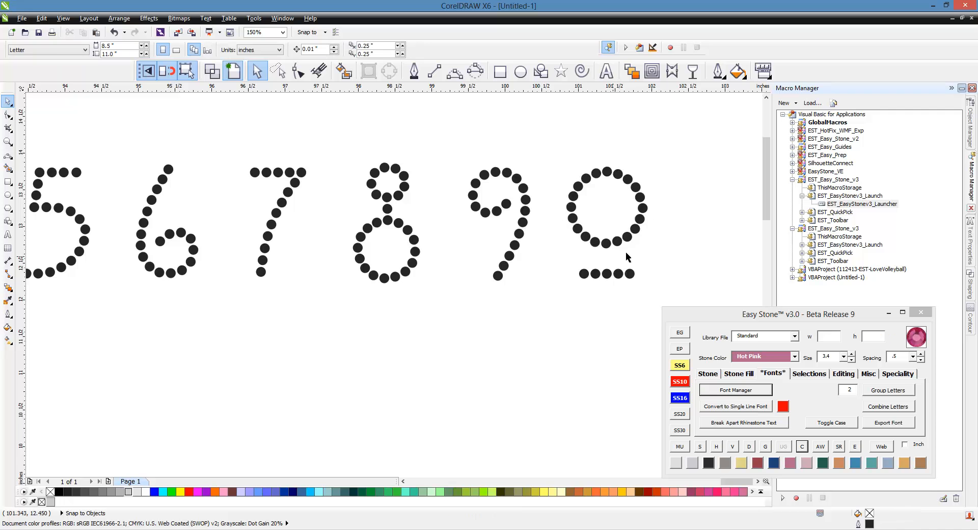
Step: Select the full line of letters and digits and run Combine Letters on its stones
{"action": "scroll", "coordinate": [631, 251], "scroll_direction": "down", "scroll_amount": 5}
{"action": "left_click_drag", "start_coordinate": [680, 215], "coordinate": [85, 275]}
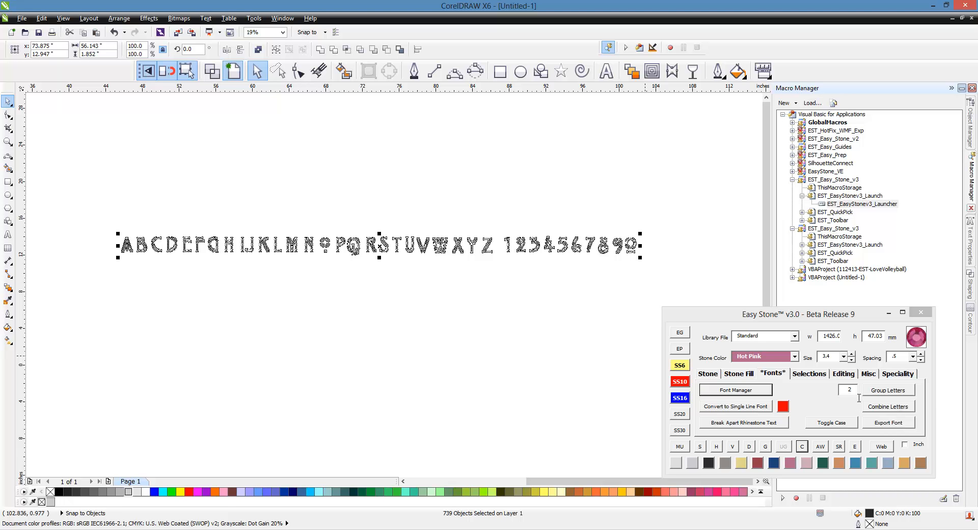
{"action": "left_click", "coordinate": [893, 409]}
{"action": "left_click", "coordinate": [604, 324]}
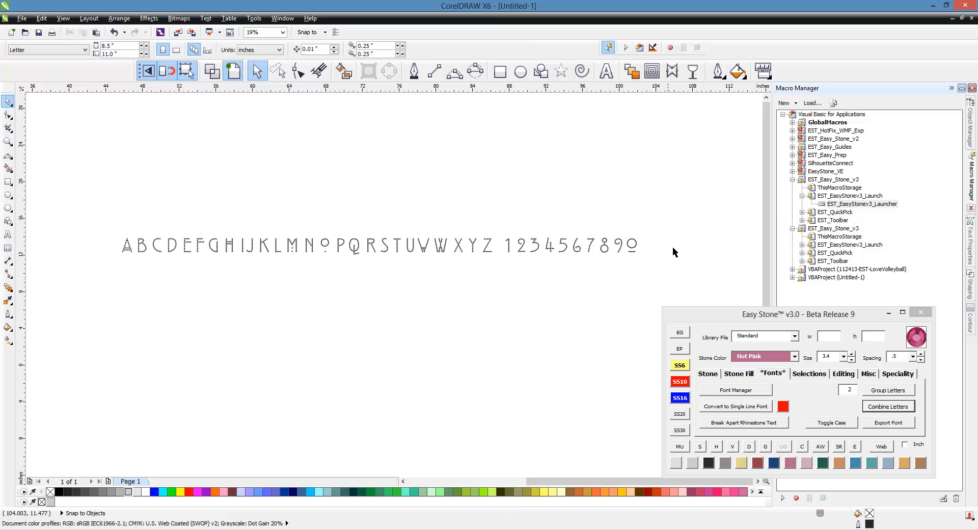
{"action": "scroll", "coordinate": [673, 246], "scroll_direction": "up", "scroll_amount": 2}
{"action": "scroll", "coordinate": [597, 253], "scroll_direction": "up", "scroll_amount": 2}
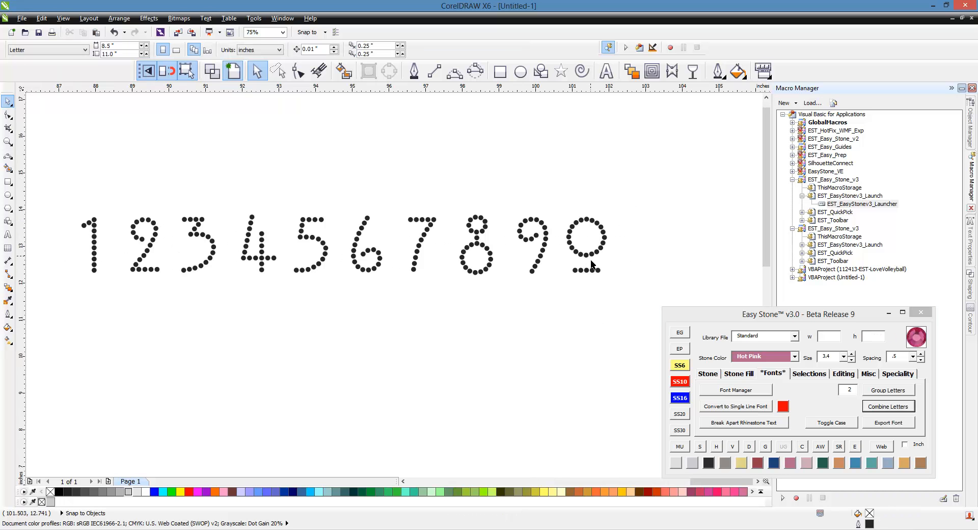
Step: Combine the ring and underline of the final 0 into one object and check the digits 1 to 0 by selecting them
{"action": "left_click_drag", "start_coordinate": [637, 183], "coordinate": [553, 303]}
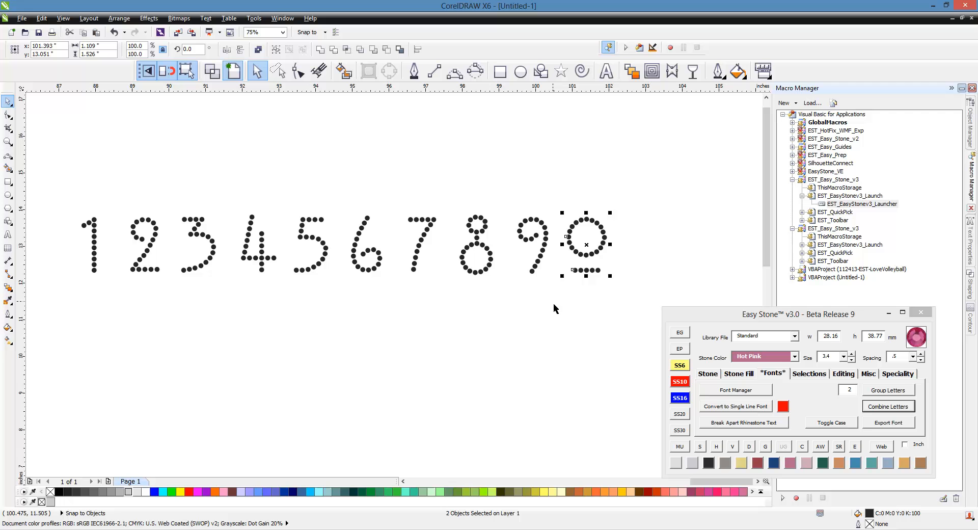
{"action": "left_click", "coordinate": [258, 49]}
{"action": "scroll", "coordinate": [502, 175], "scroll_direction": "down", "scroll_amount": 2}
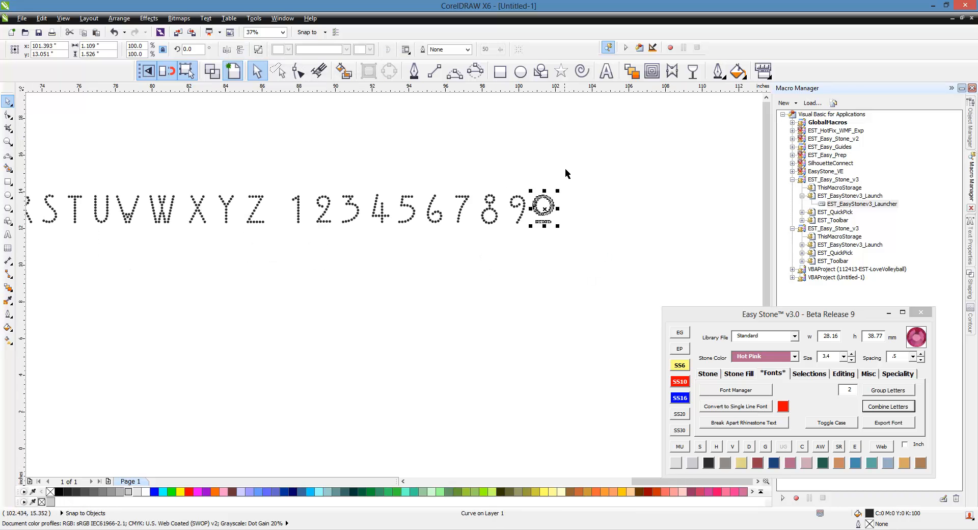
{"action": "left_click_drag", "start_coordinate": [600, 170], "coordinate": [279, 242]}
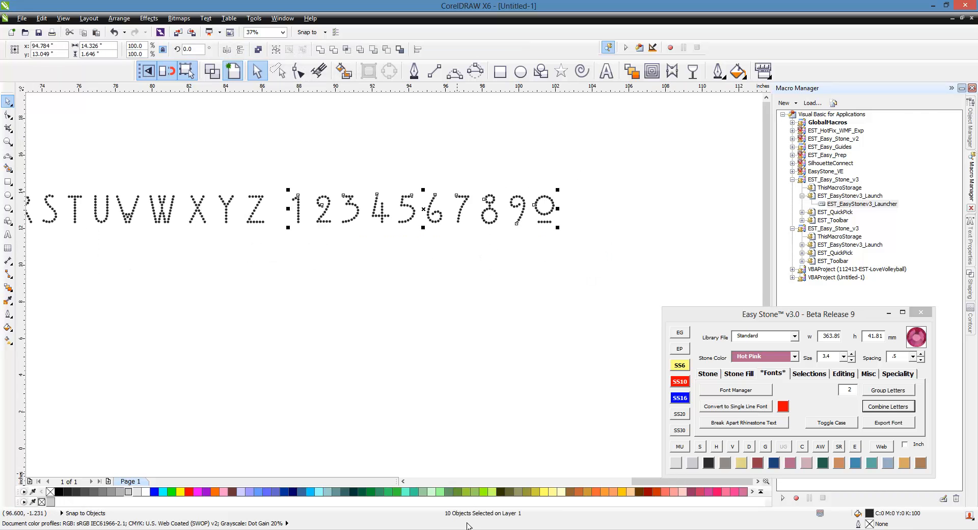
{"action": "left_click", "coordinate": [641, 253]}
{"action": "scroll", "coordinate": [641, 253], "scroll_direction": "down", "scroll_amount": 2}
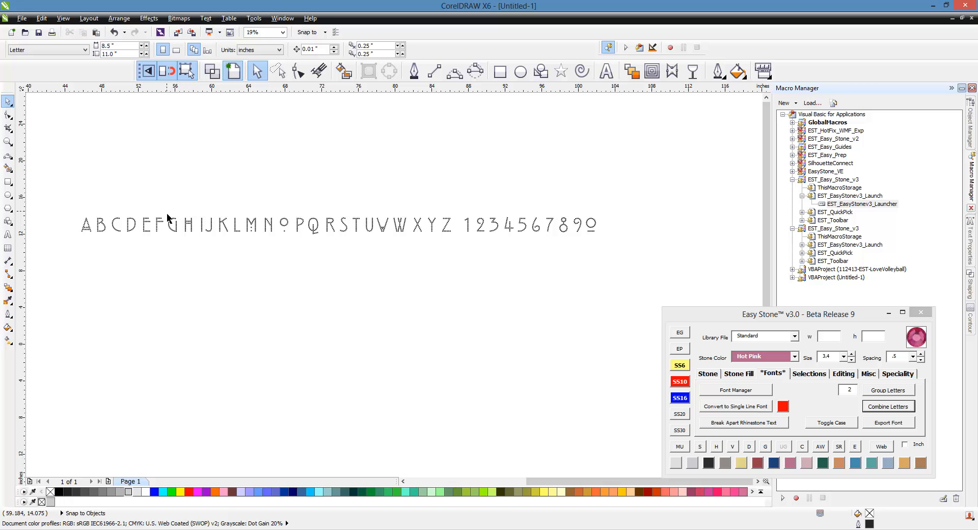
Step: Select the letters A to Z to check for extra objects and inspect whether the O is combined
{"action": "left_click_drag", "start_coordinate": [67, 212], "coordinate": [459, 257]}
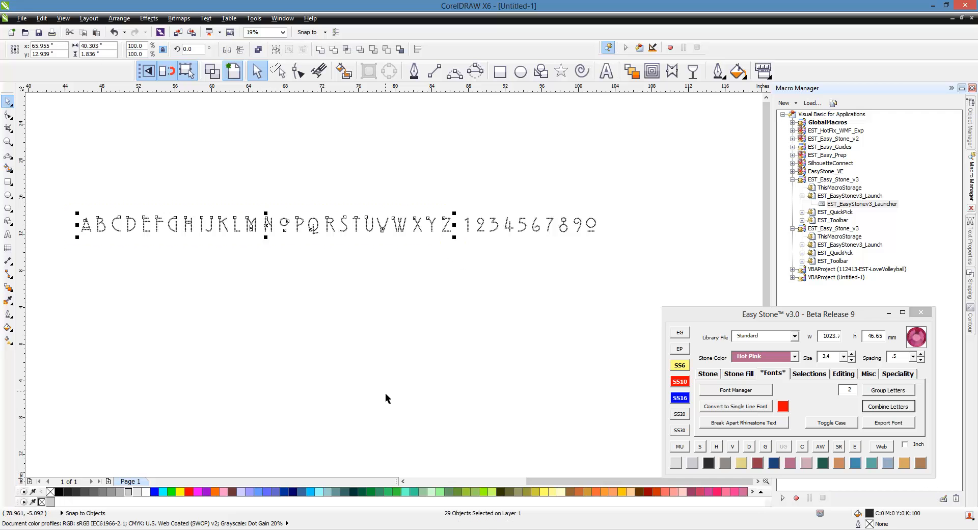
{"action": "left_click", "coordinate": [270, 265]}
{"action": "scroll", "coordinate": [241, 221], "scroll_direction": "up", "scroll_amount": 2}
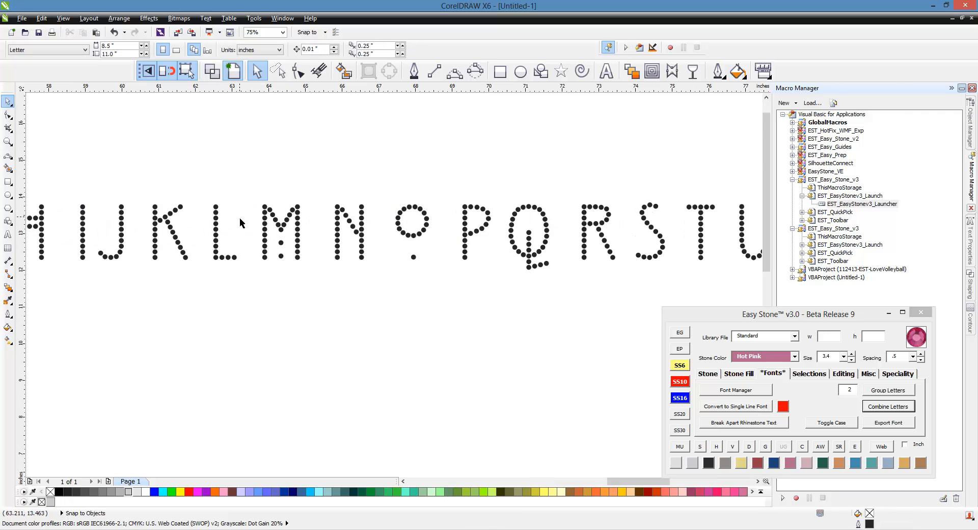
{"action": "left_click_drag", "start_coordinate": [387, 190], "coordinate": [441, 283]}
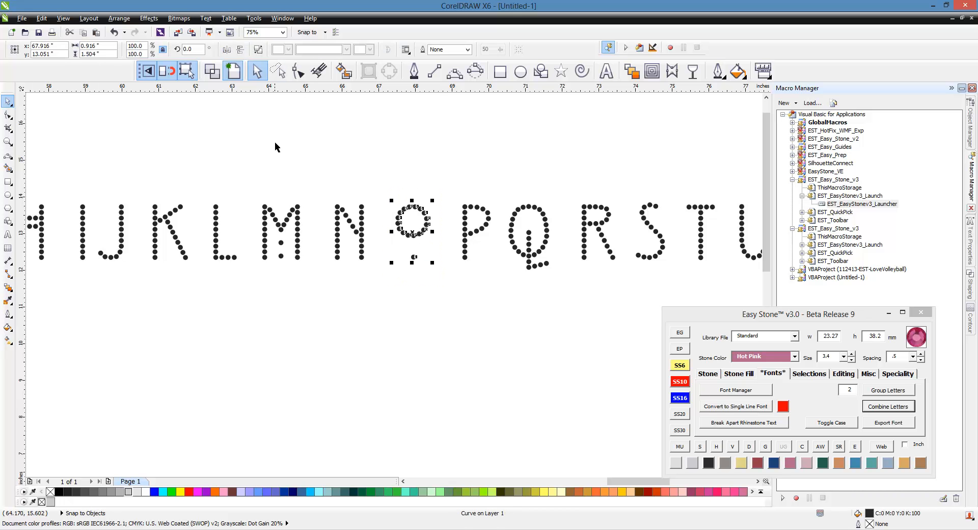
Step: Combine the separate pieces of the M into one object and recheck the letters A to Z by selecting them
{"action": "left_click", "coordinate": [250, 194]}
{"action": "left_click_drag", "start_coordinate": [245, 175], "coordinate": [309, 281]}
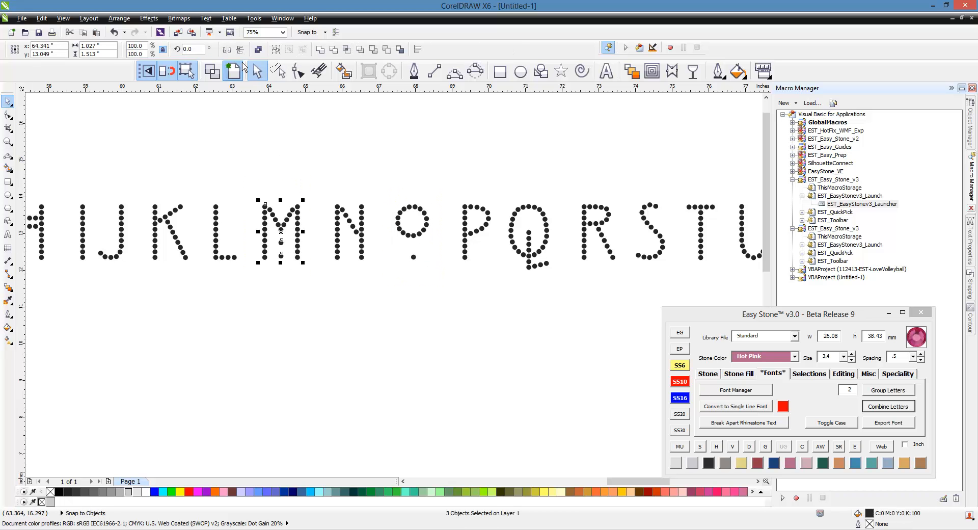
{"action": "left_click", "coordinate": [260, 54]}
{"action": "left_click", "coordinate": [290, 134]}
{"action": "scroll", "coordinate": [429, 262], "scroll_direction": "down", "scroll_amount": 2}
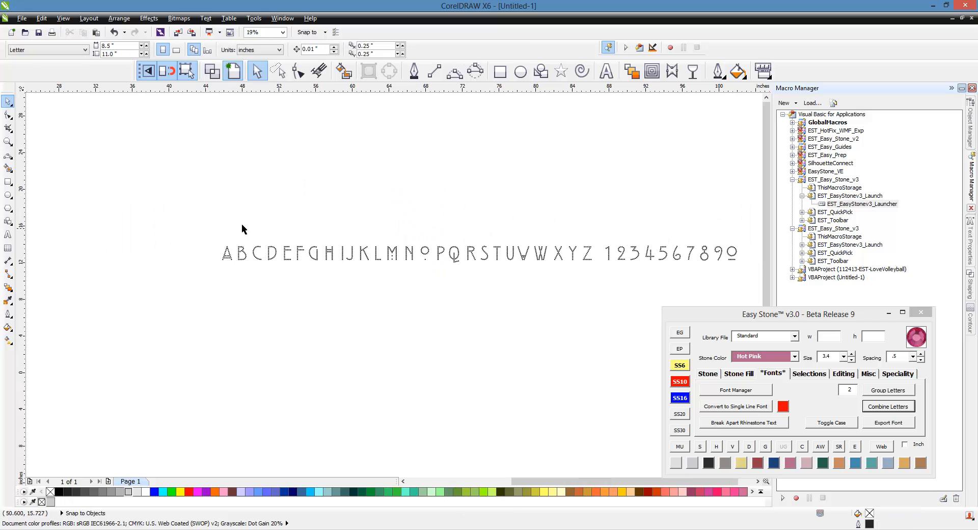
{"action": "left_click_drag", "start_coordinate": [206, 229], "coordinate": [599, 276]}
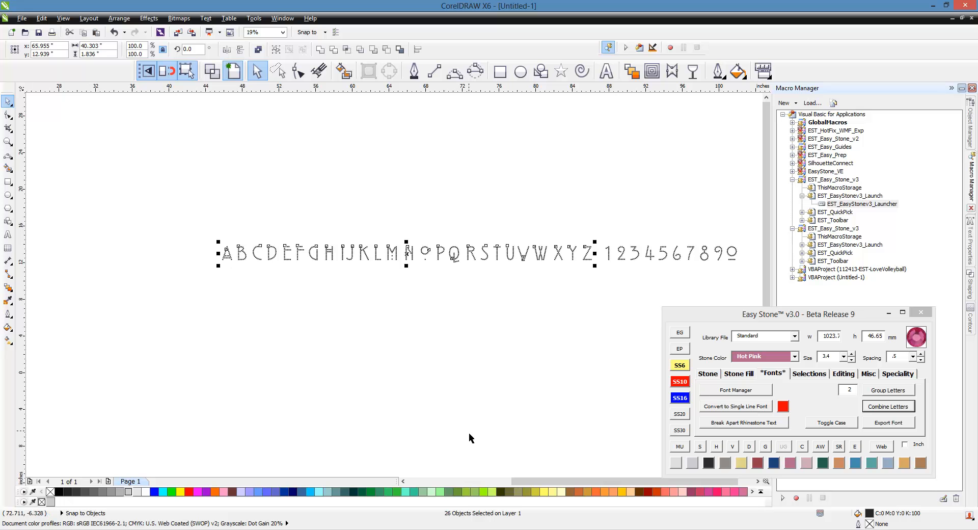
{"action": "left_click", "coordinate": [408, 356]}
{"action": "scroll", "coordinate": [306, 262], "scroll_direction": "down", "scroll_amount": 3}
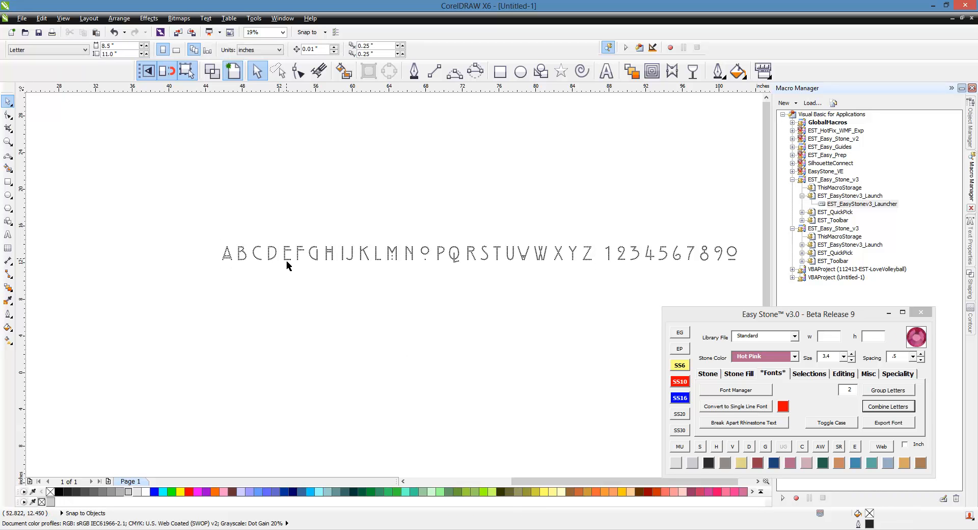
Step: Fill the whole line of letters and digits with light gray (#CCCCCC) and set up two copies of it, one well above the other
{"action": "left_click_drag", "start_coordinate": [237, 232], "coordinate": [522, 278]}
{"action": "left_click", "coordinate": [129, 492]}
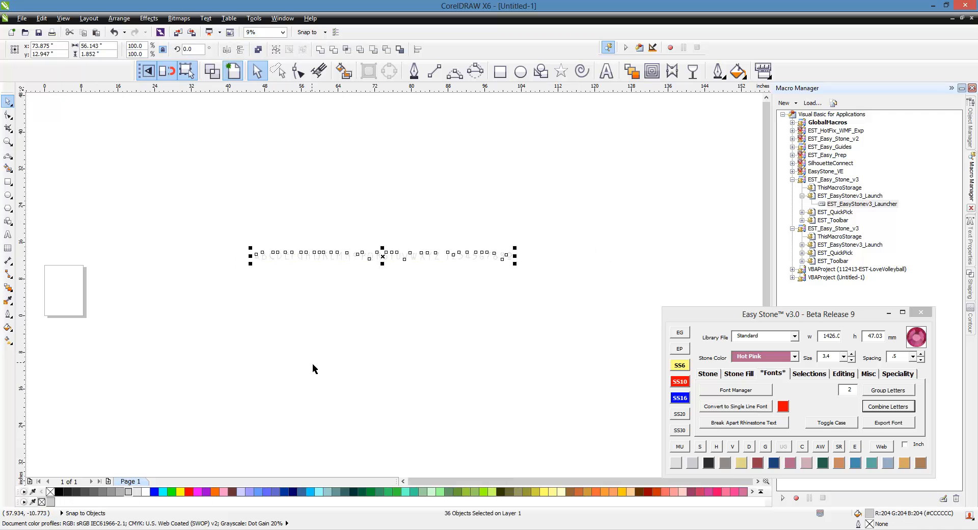
{"action": "left_click_drag", "start_coordinate": [362, 263], "coordinate": [345, 345]}
{"action": "right_click", "coordinate": [345, 346]}
{"action": "left_click", "coordinate": [342, 265]}
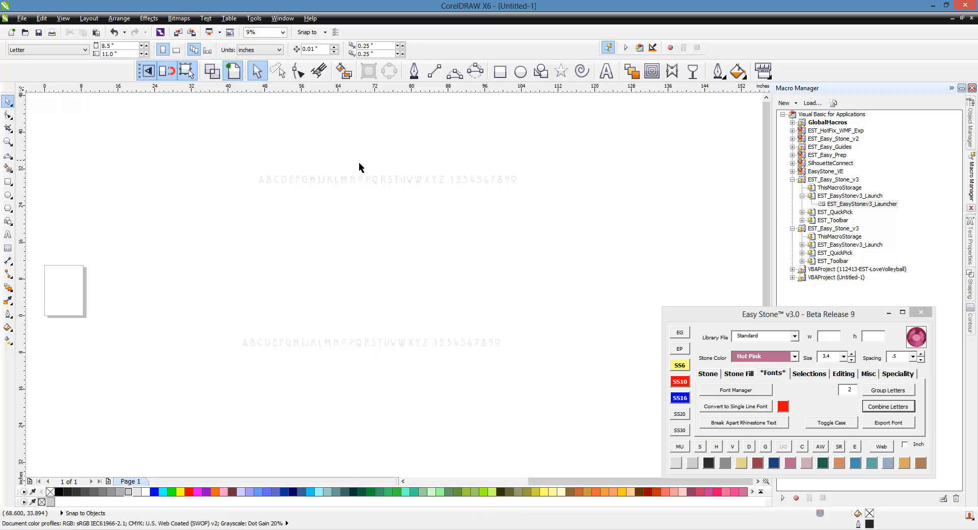
Step: Create weed boxes with an EasyWeed margin of 2 around every character of the upper line using the Easy Font manager
{"action": "scroll", "coordinate": [361, 164], "scroll_direction": "up", "scroll_amount": 2}
{"action": "left_click_drag", "start_coordinate": [117, 158], "coordinate": [706, 234]}
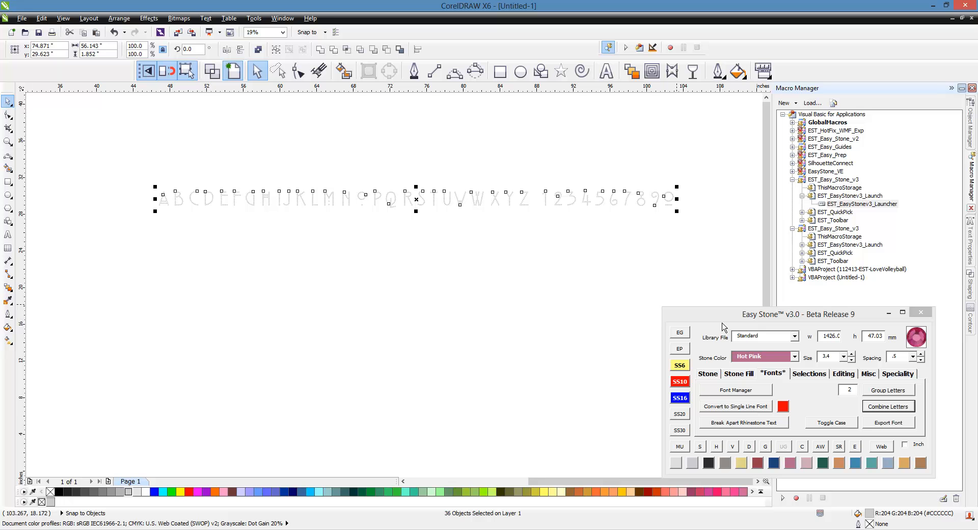
{"action": "left_click", "coordinate": [744, 397]}
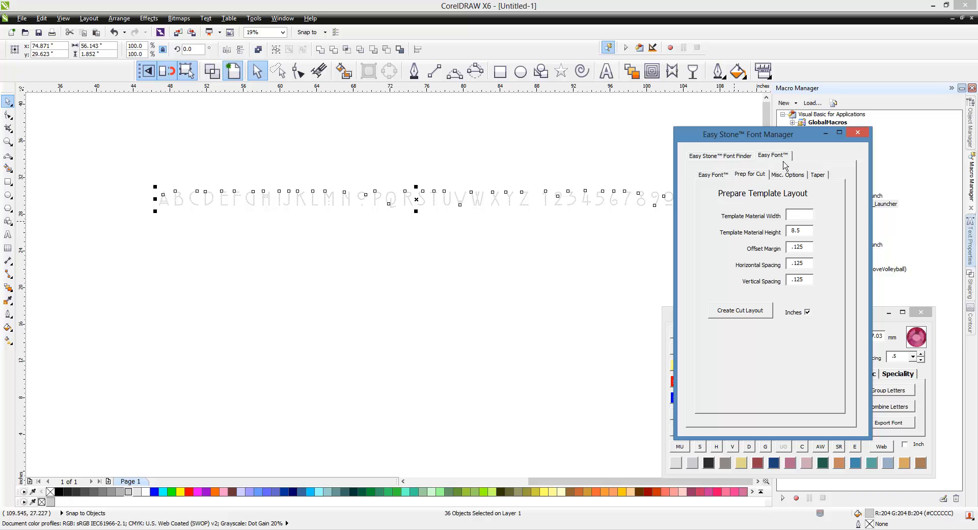
{"action": "left_click", "coordinate": [720, 179]}
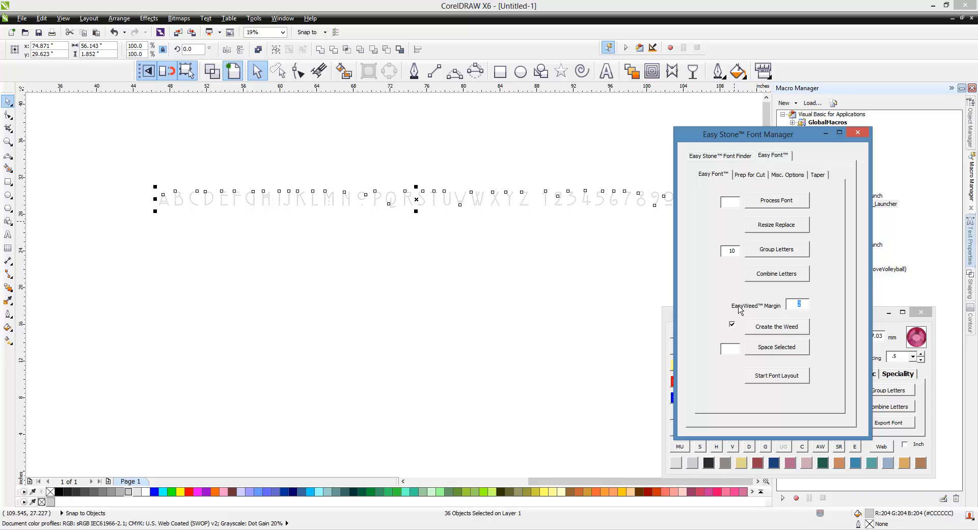
{"action": "left_click", "coordinate": [782, 331]}
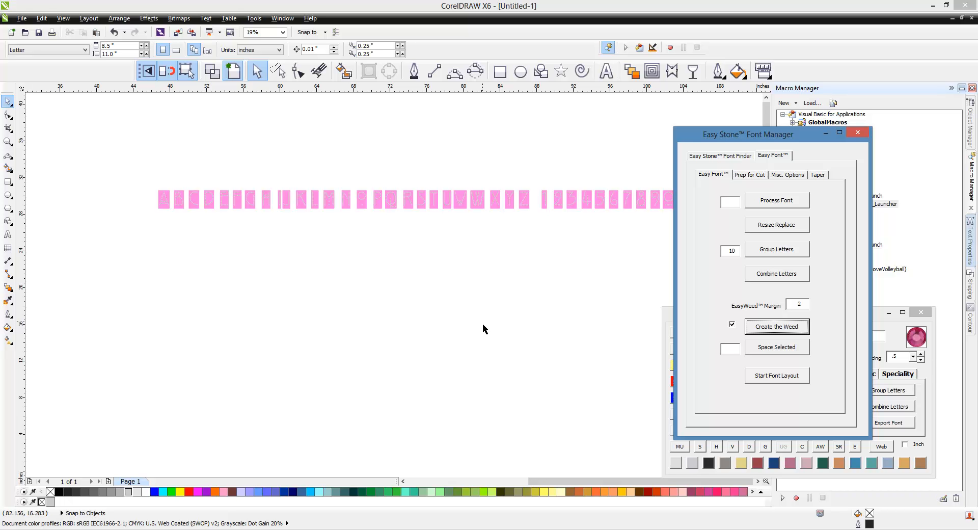
{"action": "left_click", "coordinate": [427, 291]}
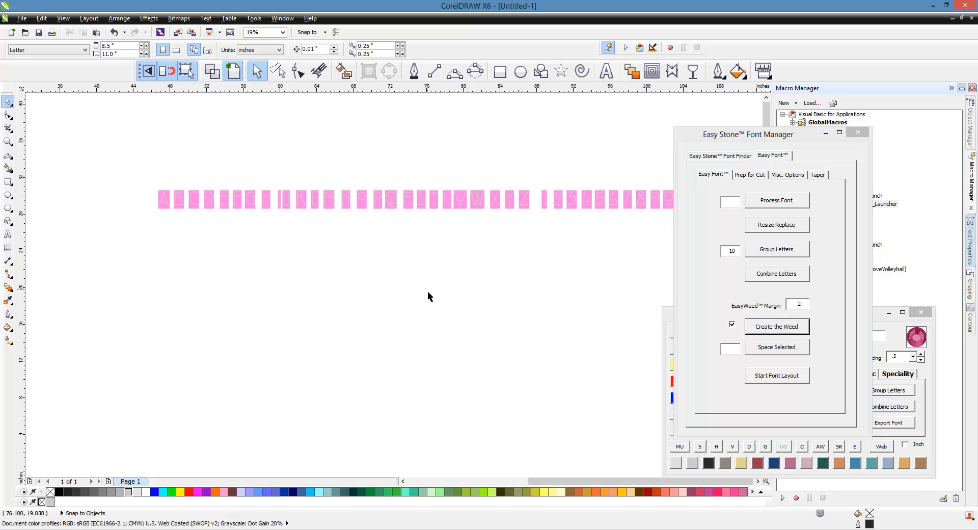
{"action": "scroll", "coordinate": [301, 256], "scroll_direction": "down", "scroll_amount": 2}
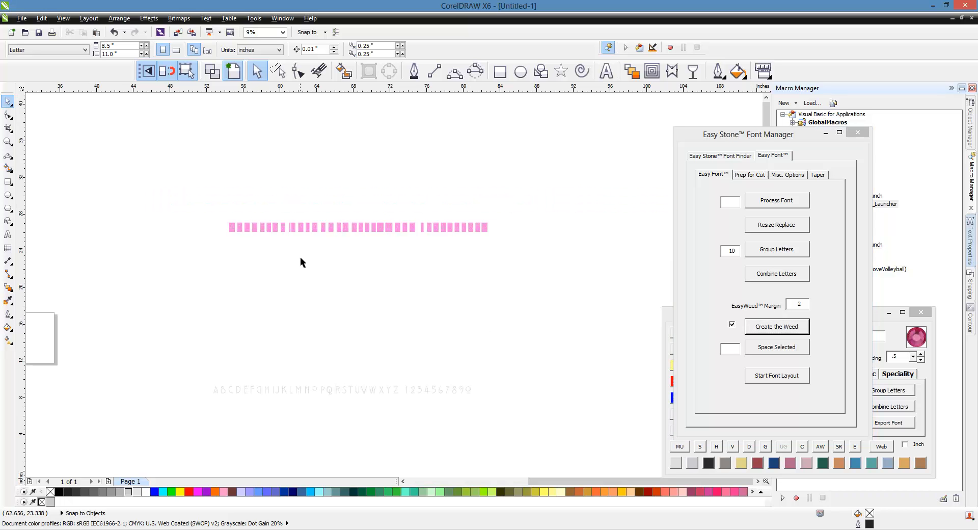
{"action": "scroll", "coordinate": [301, 257], "scroll_direction": "up", "scroll_amount": 2}
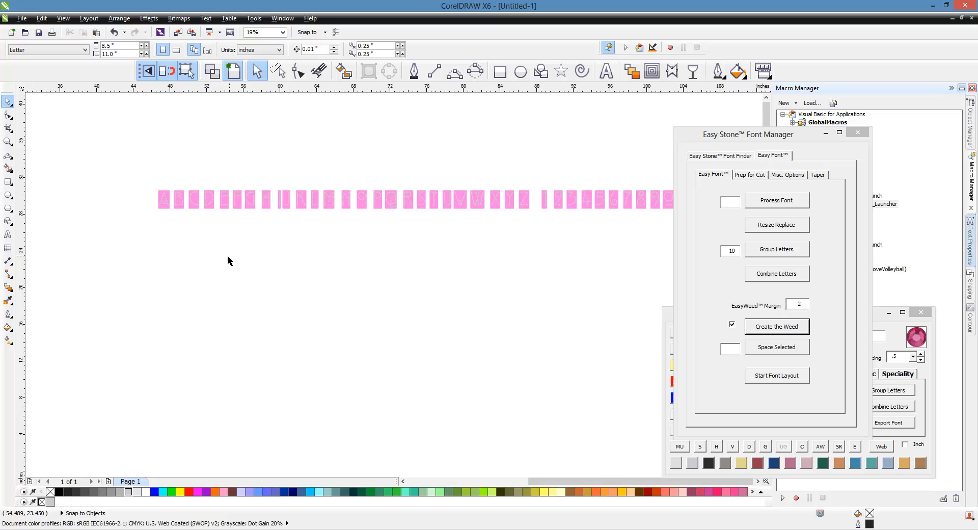
{"action": "scroll", "coordinate": [201, 222], "scroll_direction": "down", "scroll_amount": 2}
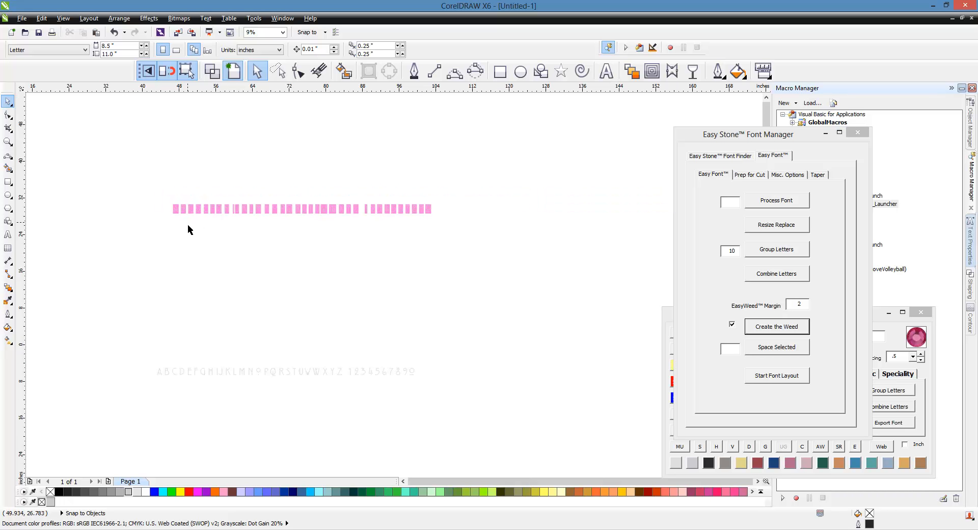
{"action": "scroll", "coordinate": [188, 225], "scroll_direction": "up", "scroll_amount": 2}
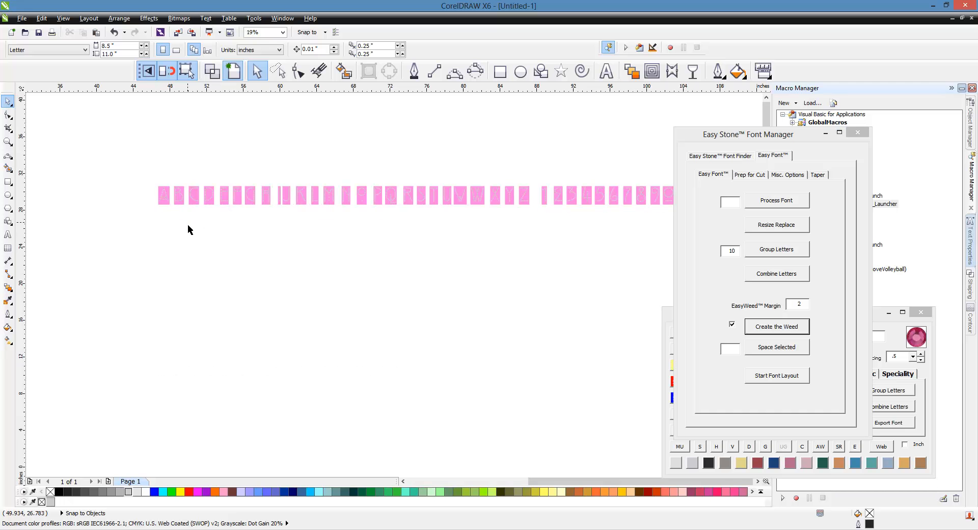
Step: Copy the whole row of characters with weed boxes into a new document
{"action": "scroll", "coordinate": [188, 225], "scroll_direction": "down", "scroll_amount": 2}
{"action": "left_click_drag", "start_coordinate": [147, 181], "coordinate": [478, 249]}
{"action": "left_click", "coordinate": [22, 18]}
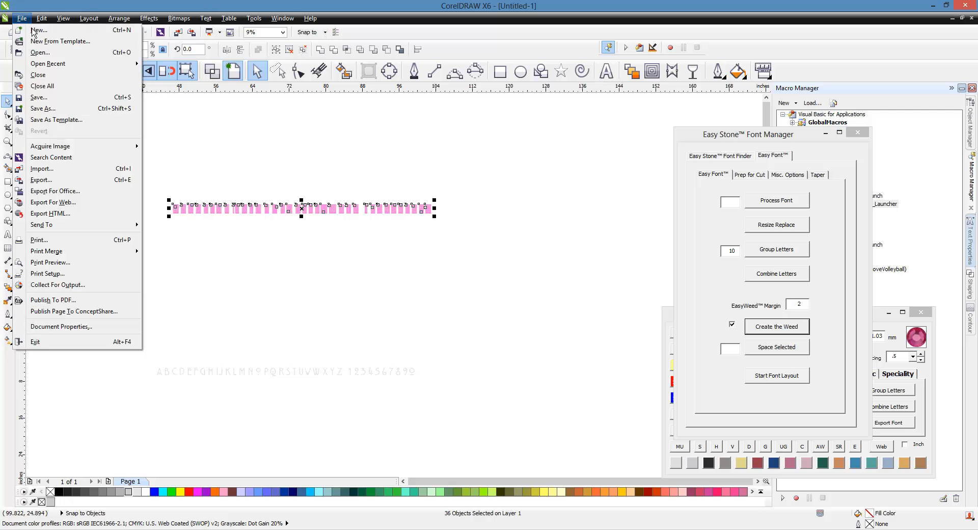
{"action": "left_click", "coordinate": [35, 32]}
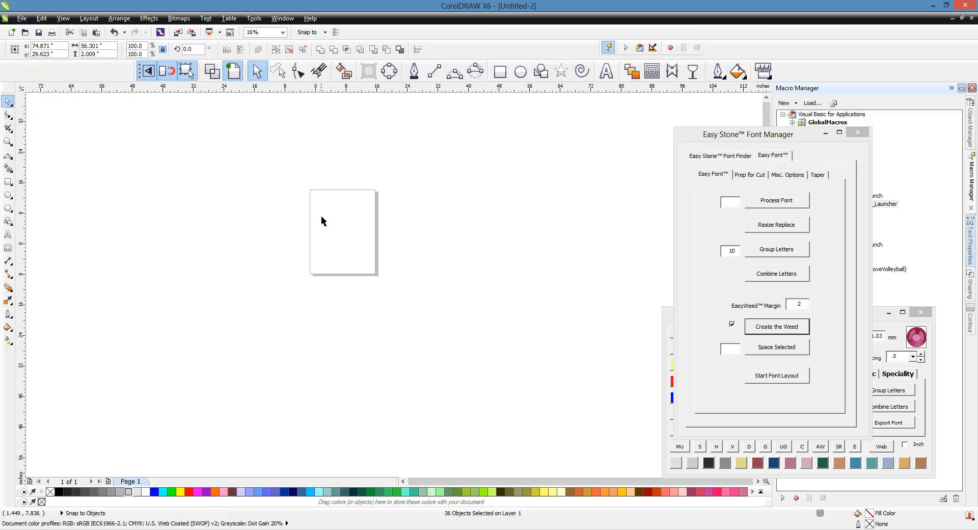
{"action": "scroll", "coordinate": [321, 217], "scroll_direction": "down", "scroll_amount": 2}
{"action": "scroll", "coordinate": [515, 175], "scroll_direction": "up", "scroll_amount": 2}
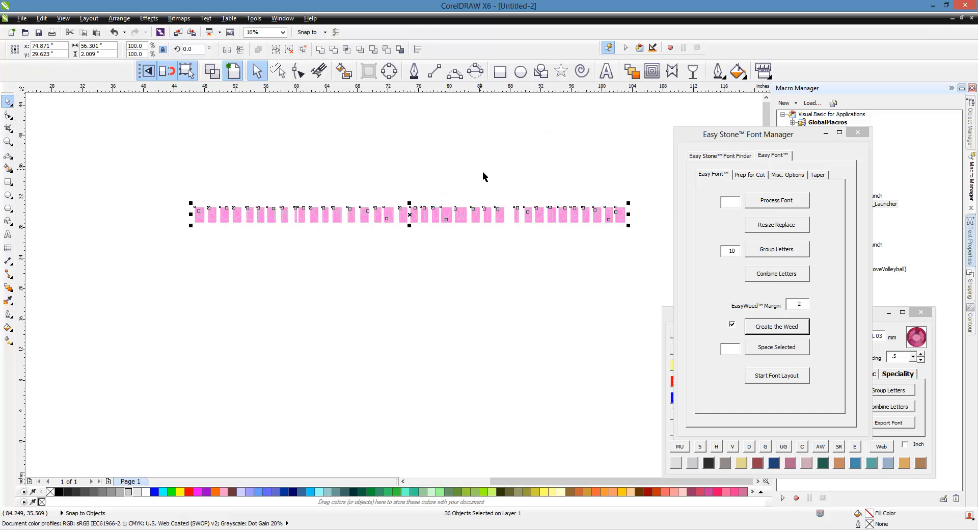
Step: Create a cut layout of the letters A to Z with a template material width of 8.5 inches and the material height left blank
{"action": "left_click", "coordinate": [760, 177]}
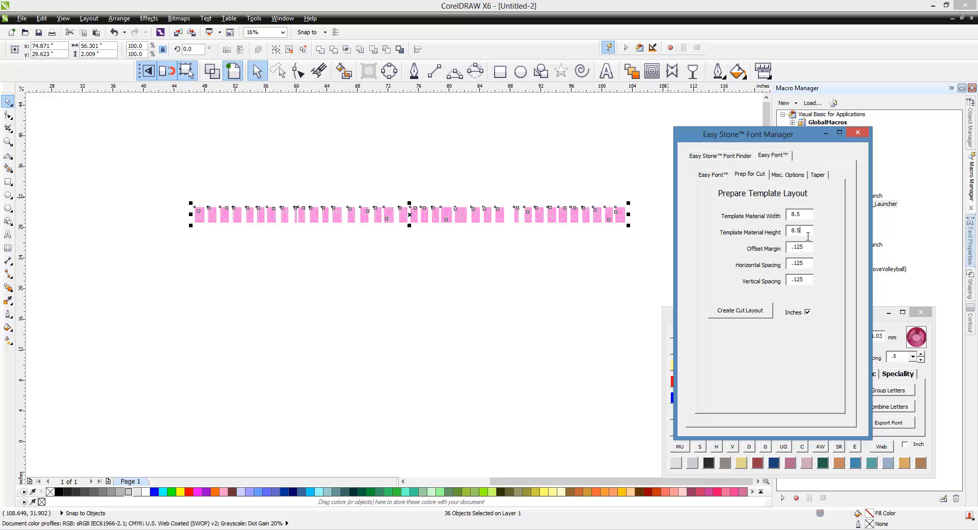
{"action": "key", "text": "BackSpace"}
{"action": "key", "text": "BackSpace"}
{"action": "key", "text": "BackSpace"}
{"action": "left_click", "coordinate": [466, 272]}
{"action": "left_click_drag", "start_coordinate": [182, 201], "coordinate": [511, 243]}
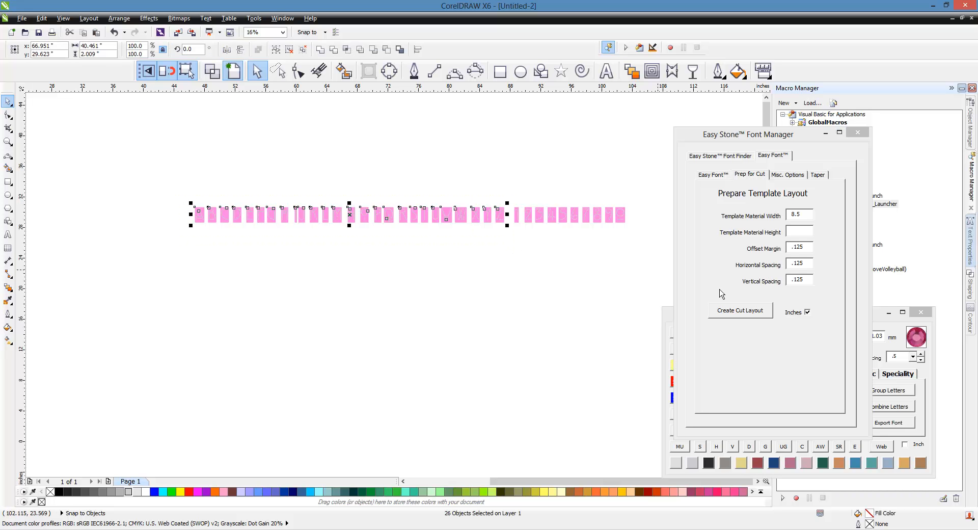
{"action": "left_click", "coordinate": [766, 316]}
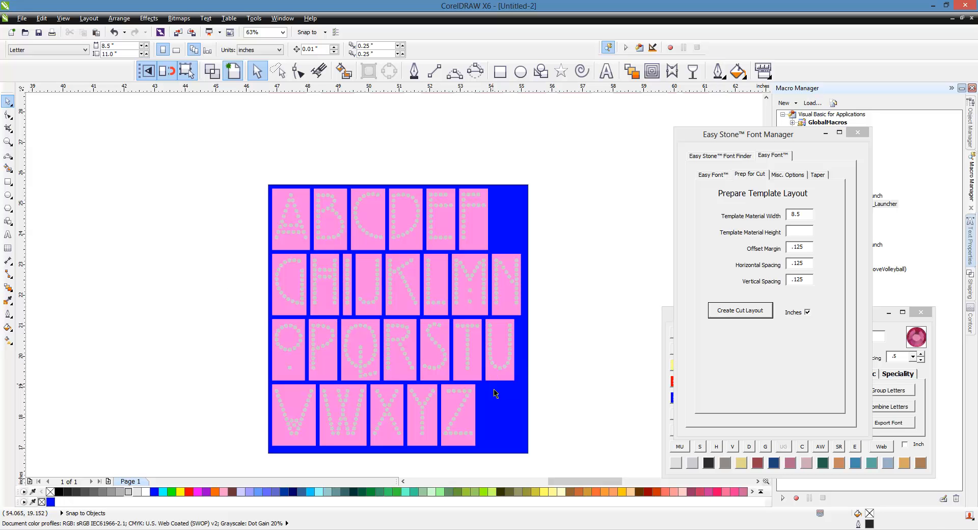
Step: Delete the blue background and the letters of the cut layout, keeping the original row
{"action": "left_click", "coordinate": [503, 412]}
{"action": "key", "text": "Delete"}
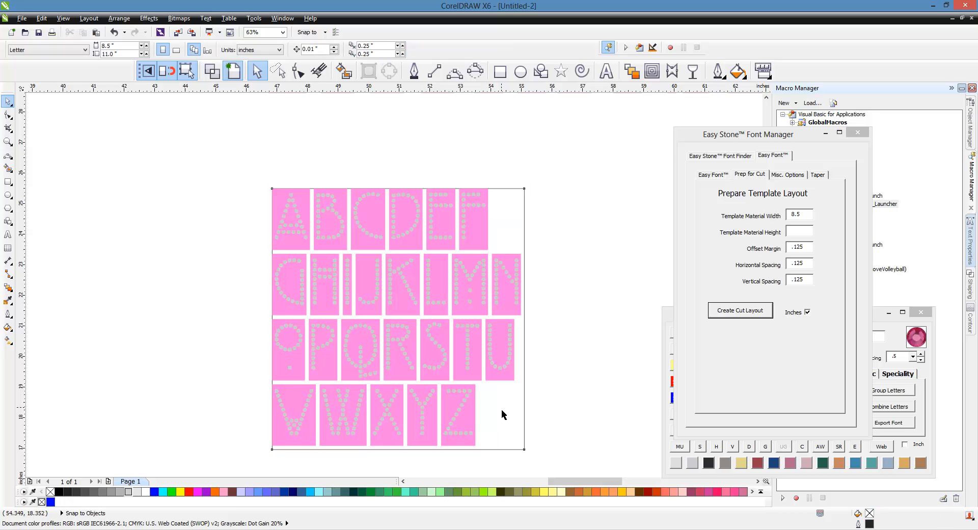
{"action": "scroll", "coordinate": [227, 246], "scroll_direction": "down", "scroll_amount": 2}
{"action": "left_click_drag", "start_coordinate": [206, 206], "coordinate": [387, 352]}
{"action": "left_click", "coordinate": [428, 384]}
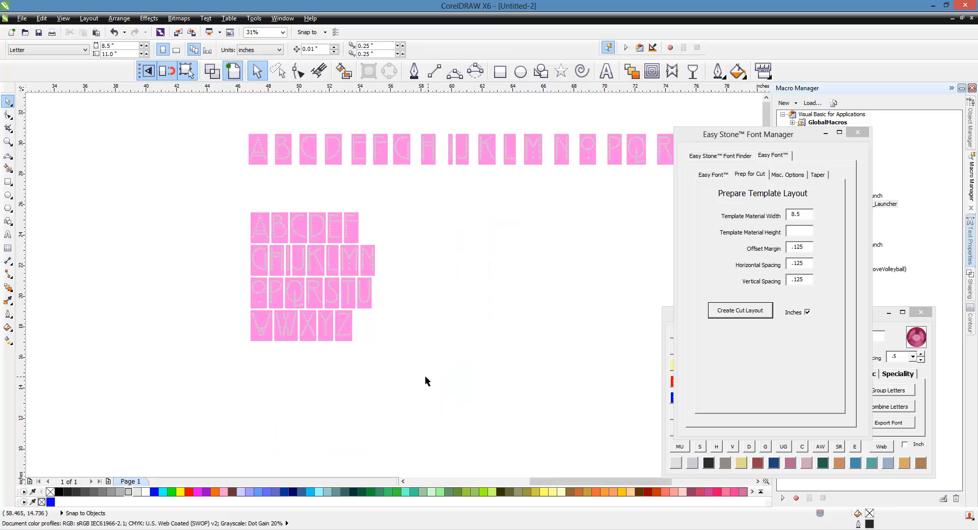
{"action": "left_click_drag", "start_coordinate": [215, 205], "coordinate": [417, 387]}
{"action": "key", "text": "Delete"}
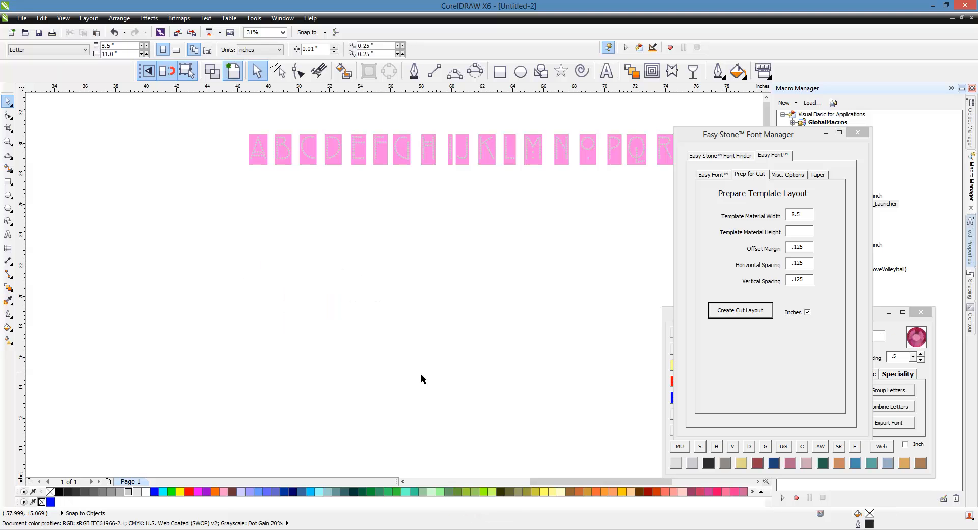
Step: Select single characters along the row, such as the A and the I, to examine their weed boxes
{"action": "scroll", "coordinate": [316, 305], "scroll_direction": "down", "scroll_amount": 1}
{"action": "scroll", "coordinate": [505, 212], "scroll_direction": "up", "scroll_amount": 1}
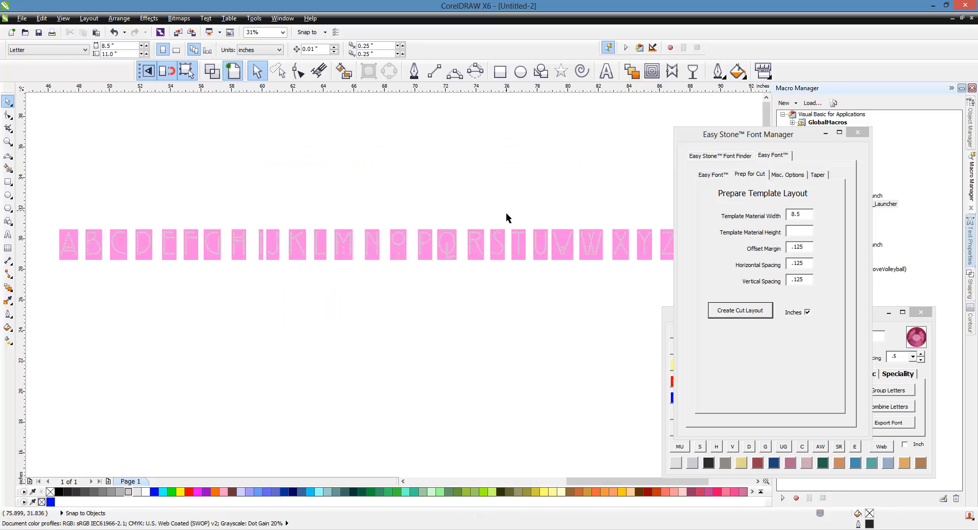
{"action": "scroll", "coordinate": [291, 227], "scroll_direction": "down", "scroll_amount": 1}
{"action": "scroll", "coordinate": [290, 231], "scroll_direction": "up", "scroll_amount": 3}
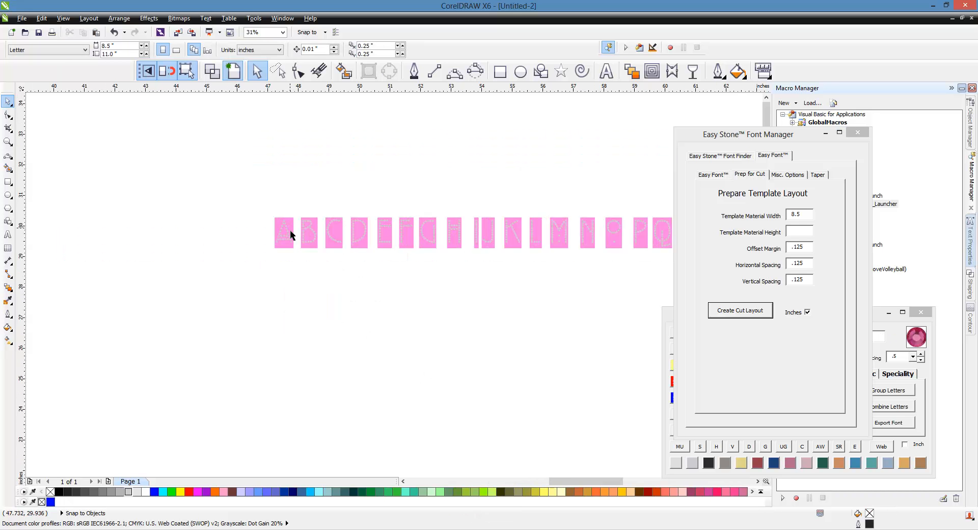
{"action": "left_click", "coordinate": [286, 241]}
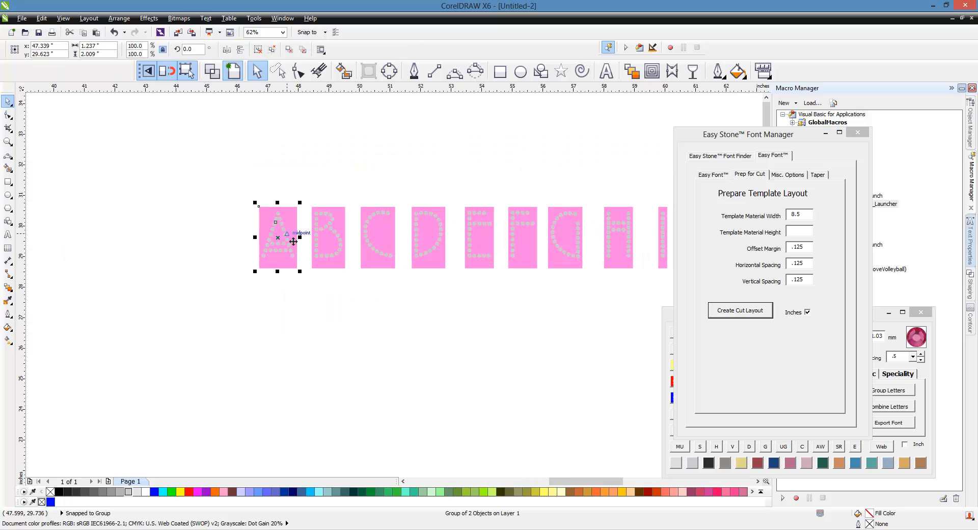
{"action": "left_click", "coordinate": [493, 252]}
{"action": "left_click", "coordinate": [661, 231]}
{"action": "scroll", "coordinate": [133, 223], "scroll_direction": "down", "scroll_amount": 1}
{"action": "scroll", "coordinate": [452, 233], "scroll_direction": "up", "scroll_amount": 1}
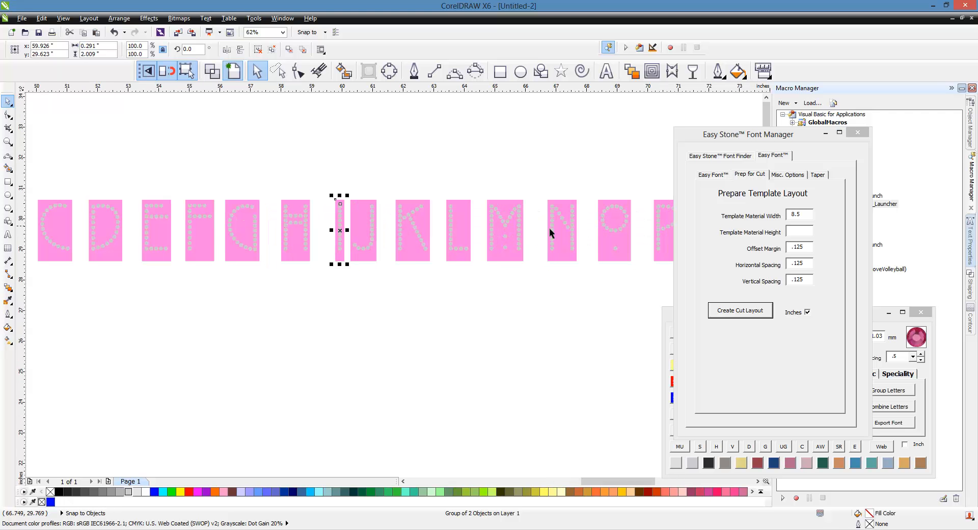
Step: Select further single characters along the row, such as the N and the S, to examine their weed boxes
{"action": "left_click", "coordinate": [622, 230]}
{"action": "scroll", "coordinate": [289, 239], "scroll_direction": "down", "scroll_amount": 1}
{"action": "scroll", "coordinate": [425, 239], "scroll_direction": "up", "scroll_amount": 1}
{"action": "left_click", "coordinate": [431, 239]}
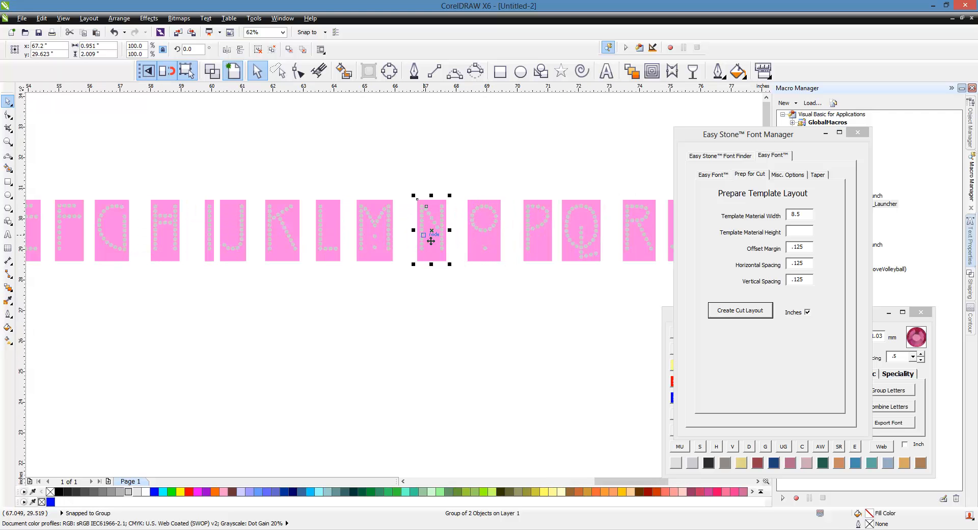
{"action": "scroll", "coordinate": [367, 240], "scroll_direction": "down", "scroll_amount": 1}
{"action": "scroll", "coordinate": [476, 229], "scroll_direction": "up", "scroll_amount": 1}
{"action": "left_click", "coordinate": [445, 237]}
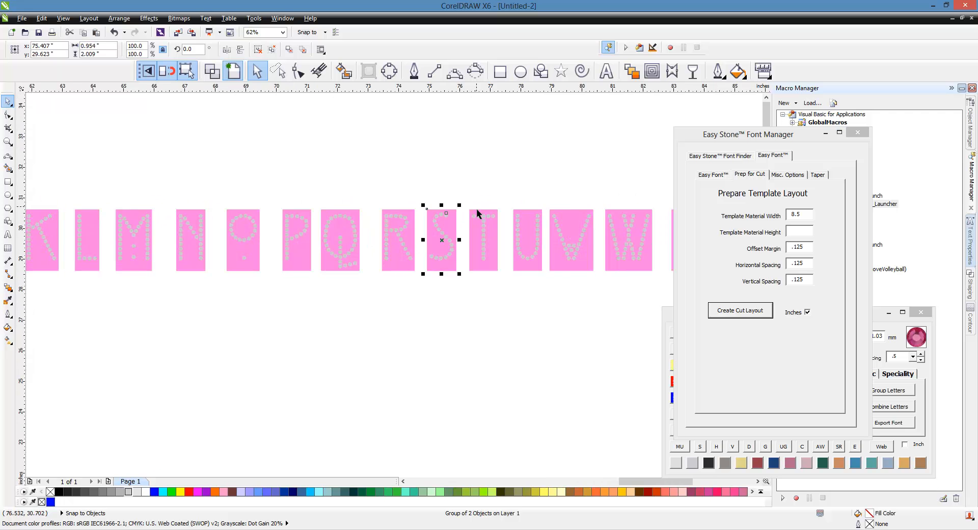
Step: Create a cut layout of the letters A to Z again with a template material width of 8.5 inches
{"action": "scroll", "coordinate": [478, 213], "scroll_direction": "down", "scroll_amount": 1}
{"action": "left_click", "coordinate": [518, 295]}
{"action": "scroll", "coordinate": [494, 249], "scroll_direction": "down", "scroll_amount": 1}
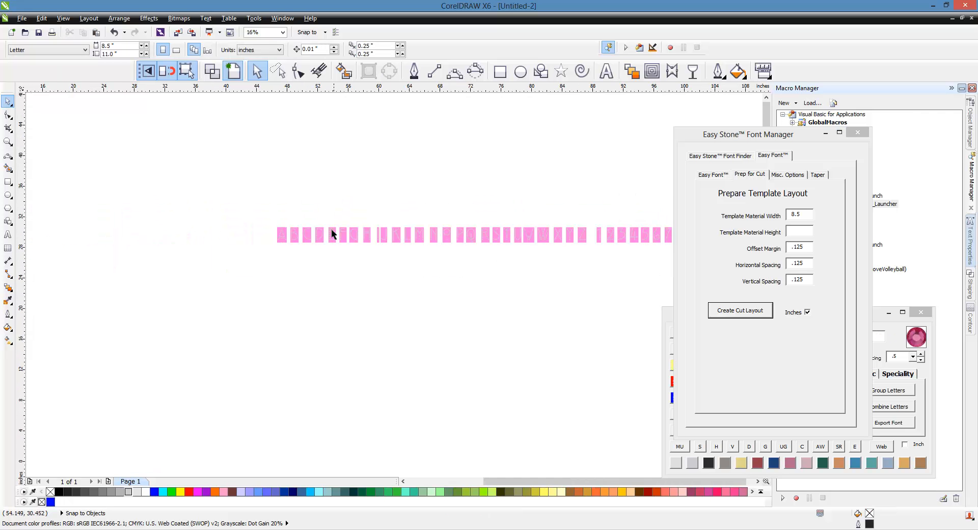
{"action": "left_click_drag", "start_coordinate": [256, 218], "coordinate": [595, 267]}
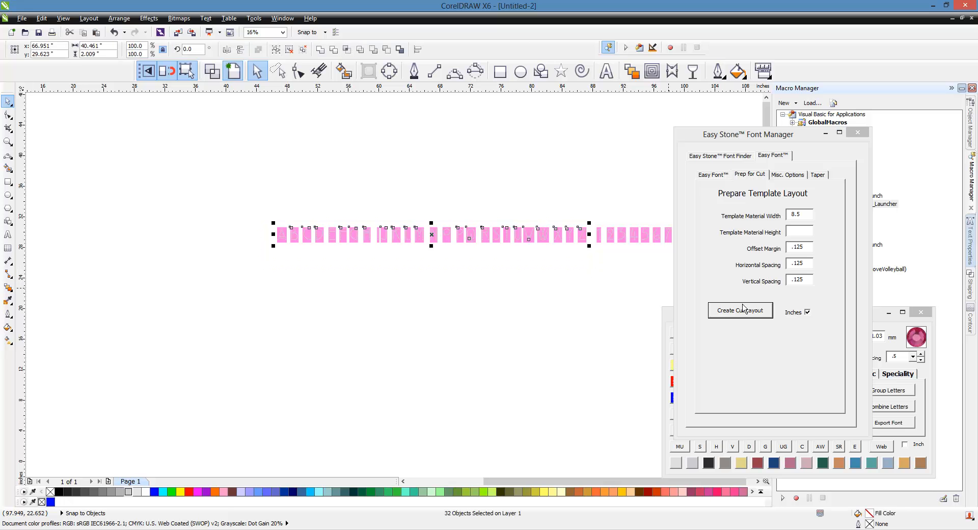
{"action": "left_click", "coordinate": [762, 317]}
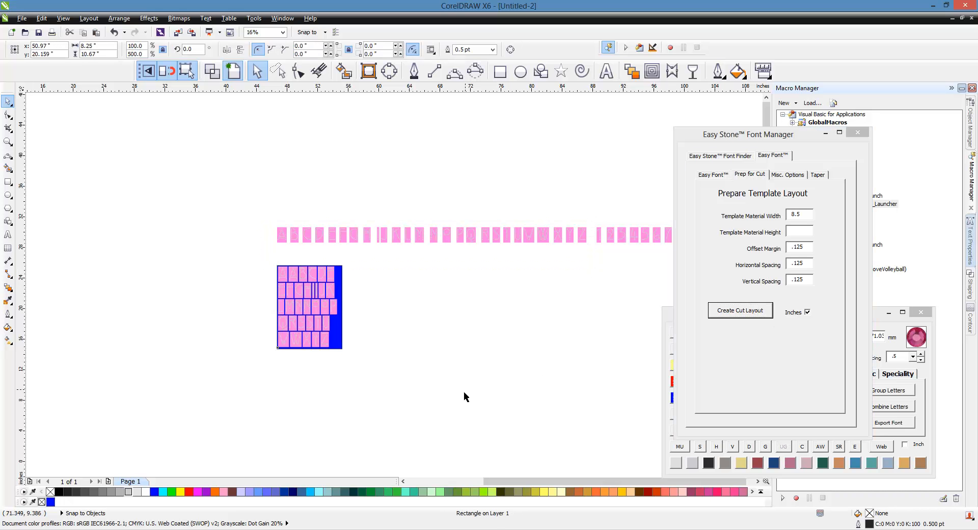
Step: Delete the blue background and the outline rectangle of the letter layout, and select its characters
{"action": "scroll", "coordinate": [298, 301], "scroll_direction": "up", "scroll_amount": 1}
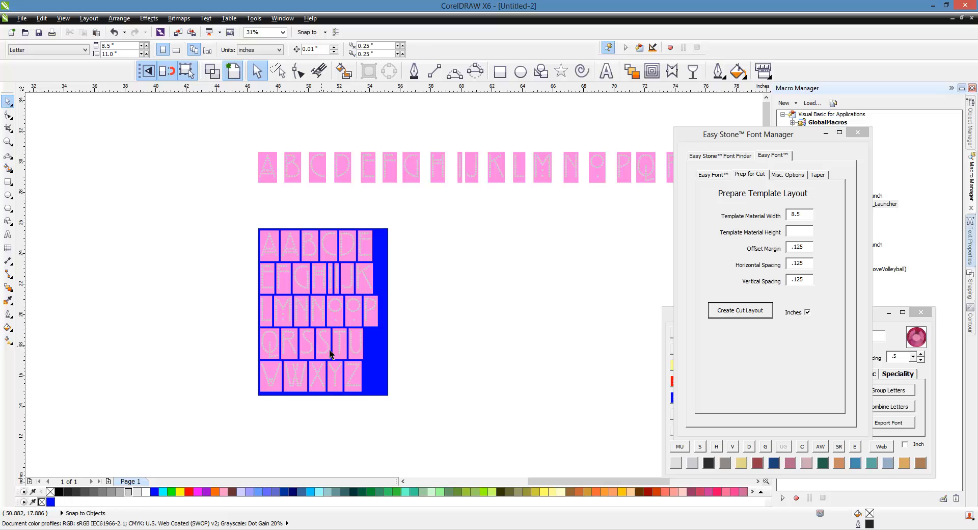
{"action": "left_click", "coordinate": [375, 369]}
{"action": "key", "text": "Delete"}
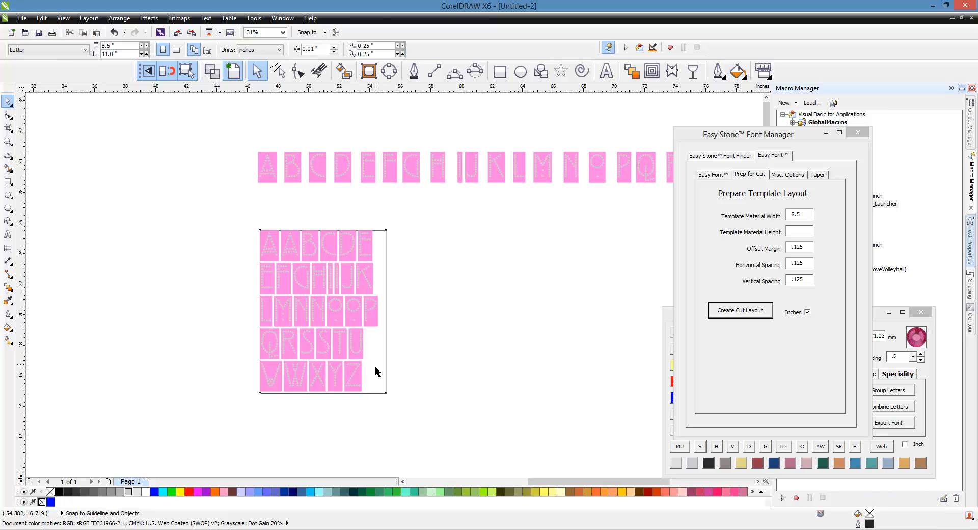
{"action": "left_click", "coordinate": [376, 368]}
{"action": "key", "text": "Delete"}
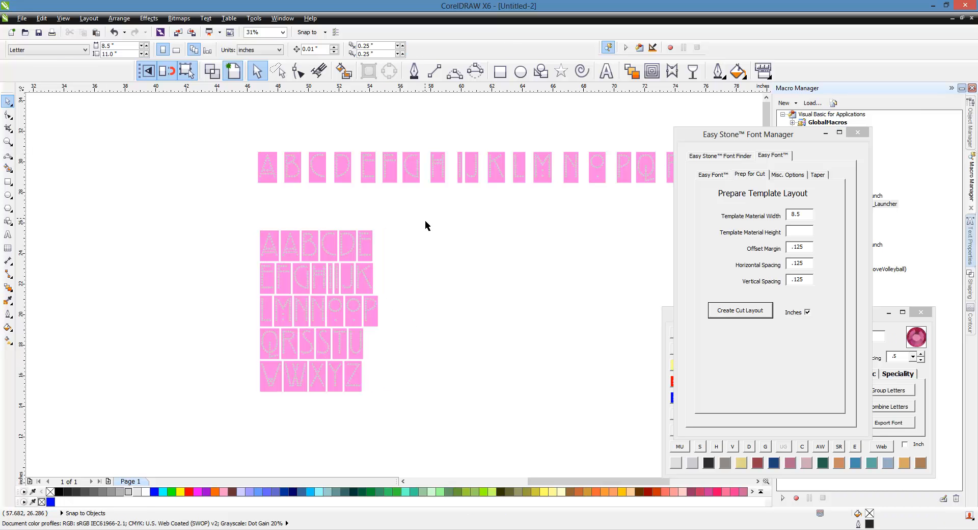
{"action": "left_click_drag", "start_coordinate": [426, 218], "coordinate": [237, 405]}
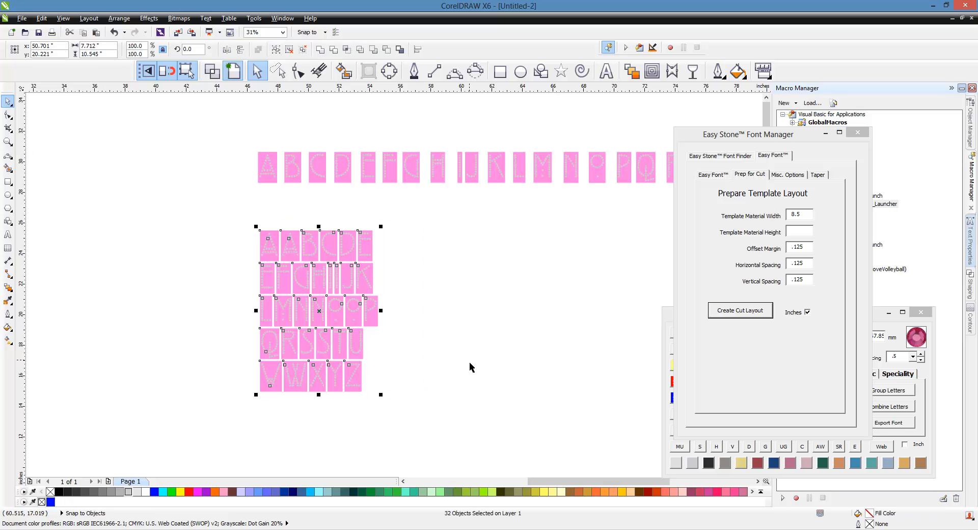
Step: Create a cut layout of the digits 1 to 0 with a template material width of 6.5 inches, without its blue background
{"action": "scroll", "coordinate": [145, 291], "scroll_direction": "down", "scroll_amount": 1}
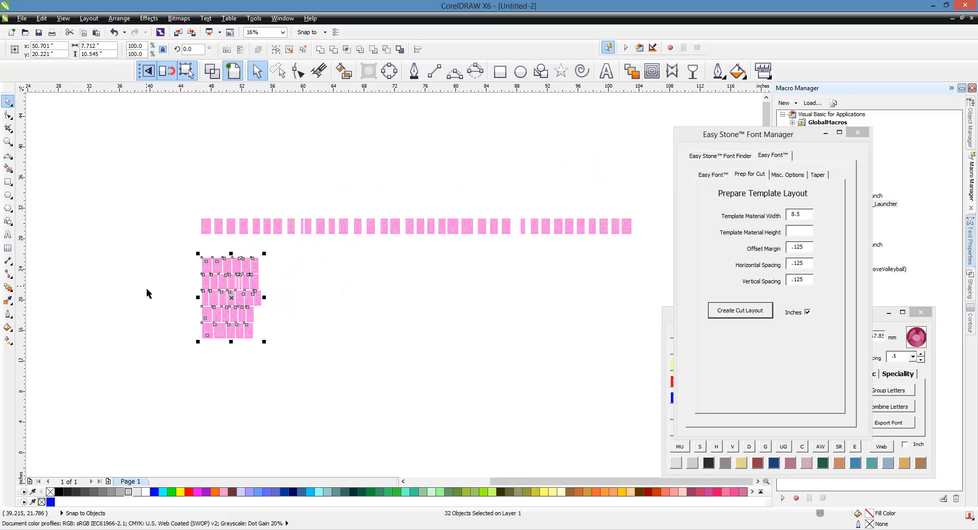
{"action": "left_click", "coordinate": [617, 249]}
{"action": "scroll", "coordinate": [642, 223], "scroll_direction": "up", "scroll_amount": 1}
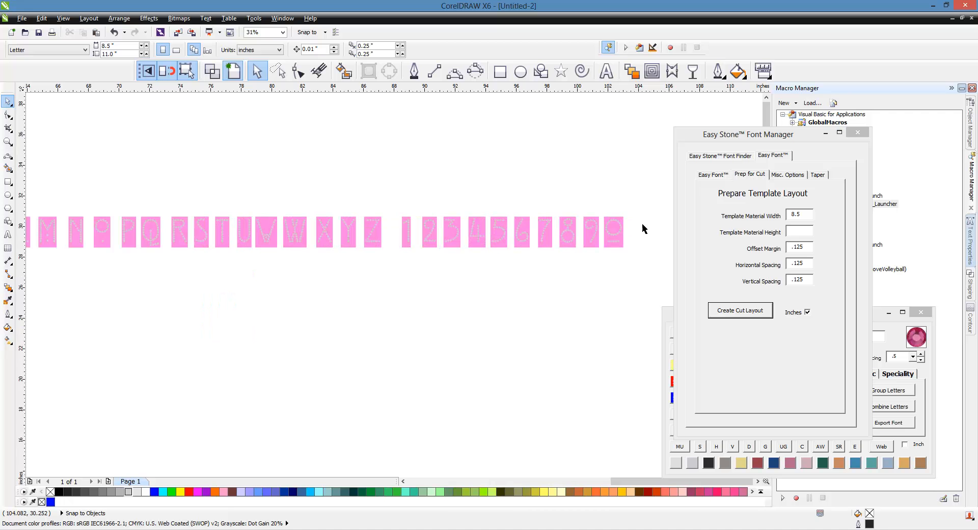
{"action": "left_click_drag", "start_coordinate": [644, 199], "coordinate": [389, 288]}
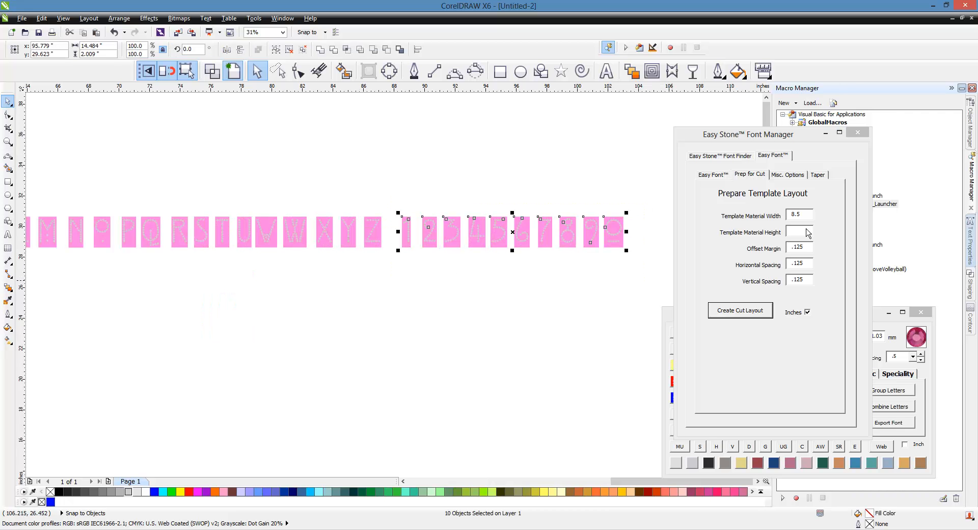
{"action": "left_click", "coordinate": [765, 234]}
{"action": "type", "text": "65"}
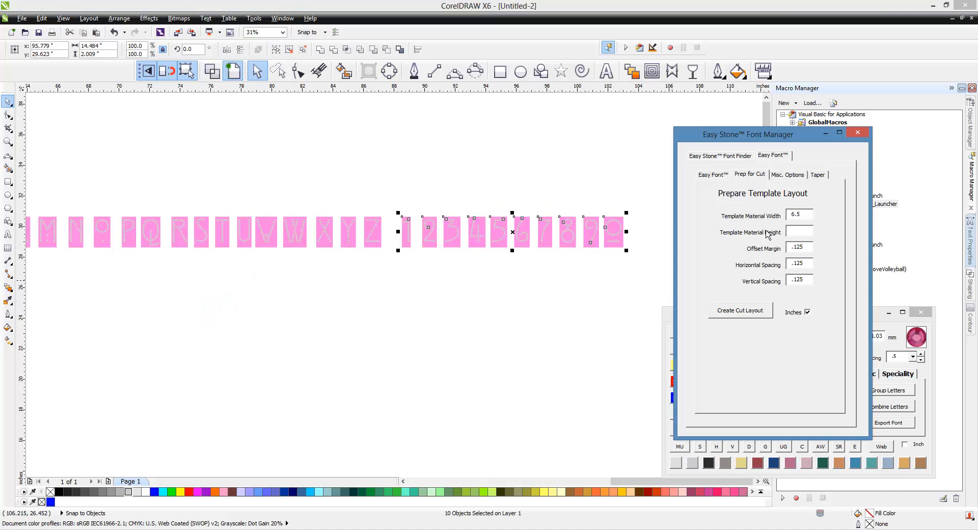
{"action": "left_click", "coordinate": [752, 316]}
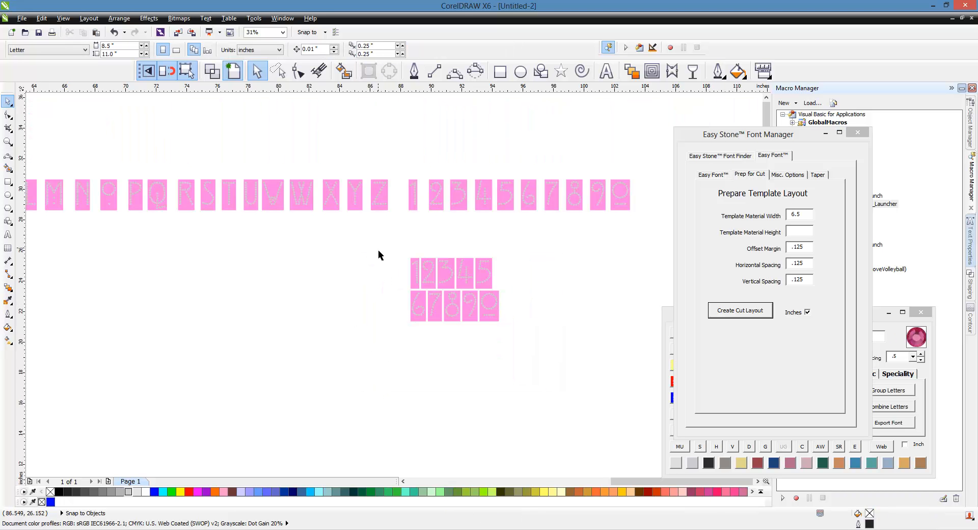
Step: Close the cut layout document without saving it, and close the Font Manager
{"action": "scroll", "coordinate": [500, 277], "scroll_direction": "down", "scroll_amount": 1}
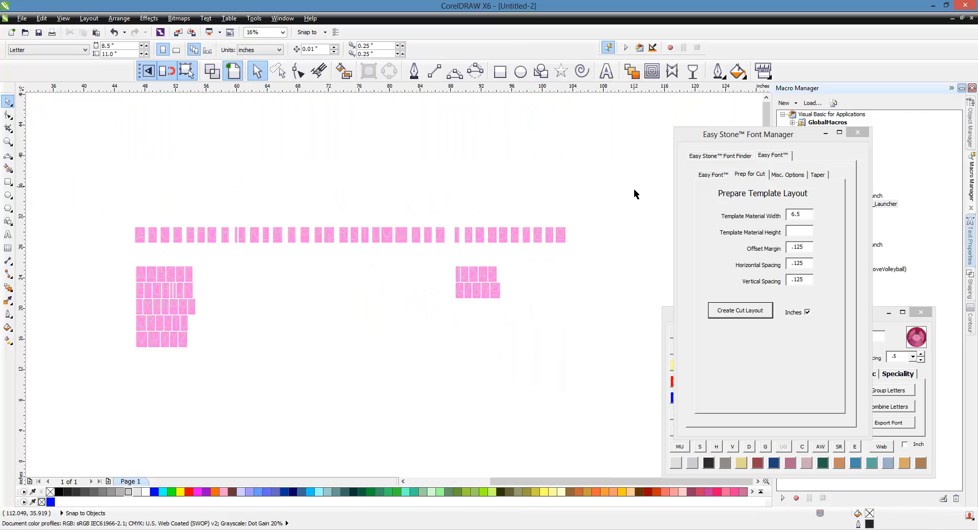
{"action": "left_click_drag", "start_coordinate": [625, 191], "coordinate": [116, 404]}
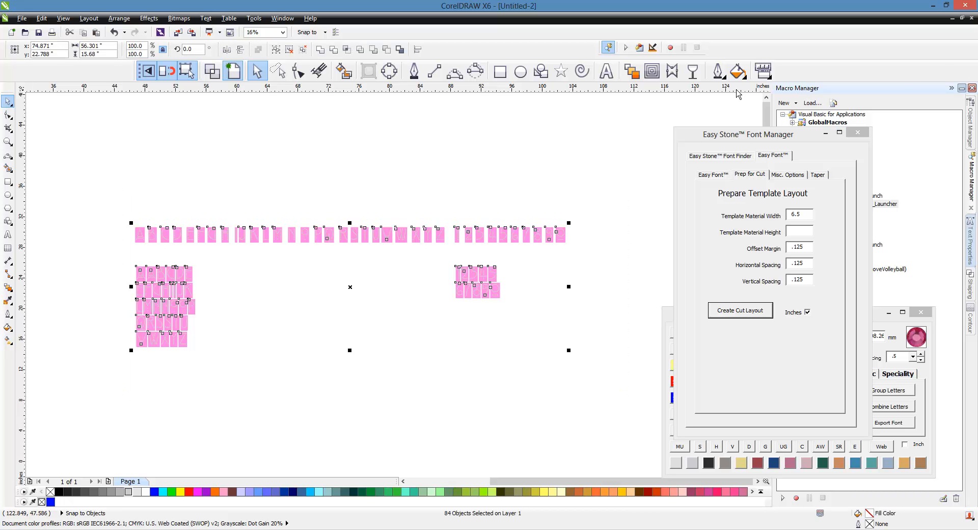
{"action": "left_click", "coordinate": [971, 17]}
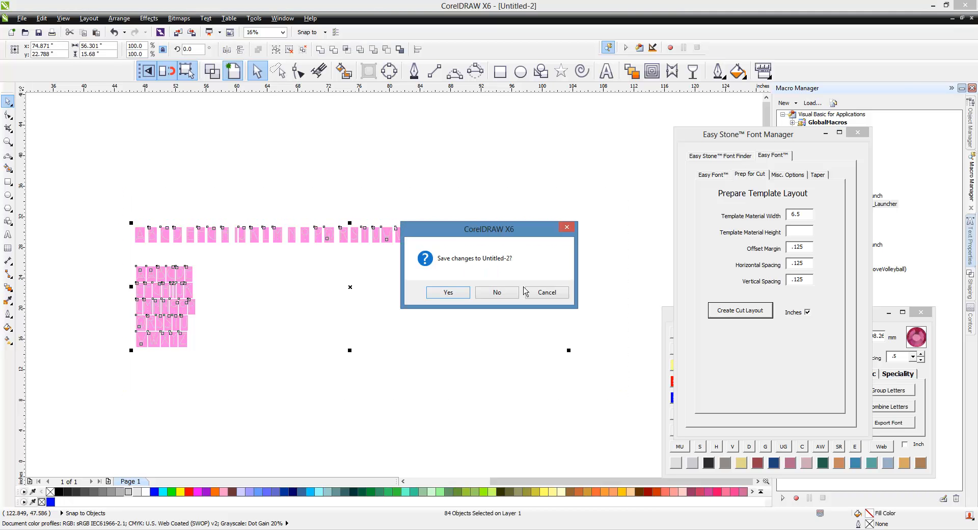
{"action": "left_click", "coordinate": [497, 292]}
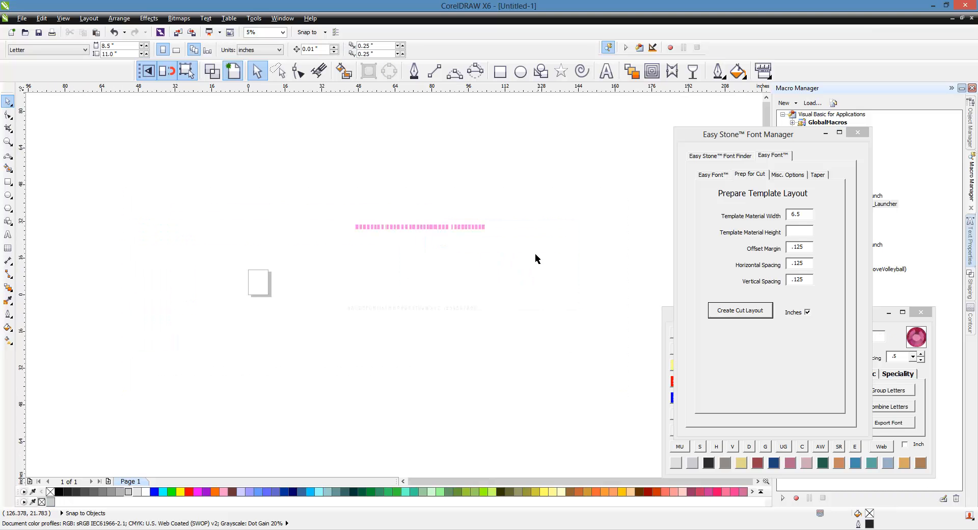
{"action": "scroll", "coordinate": [406, 322], "scroll_direction": "up", "scroll_amount": 2}
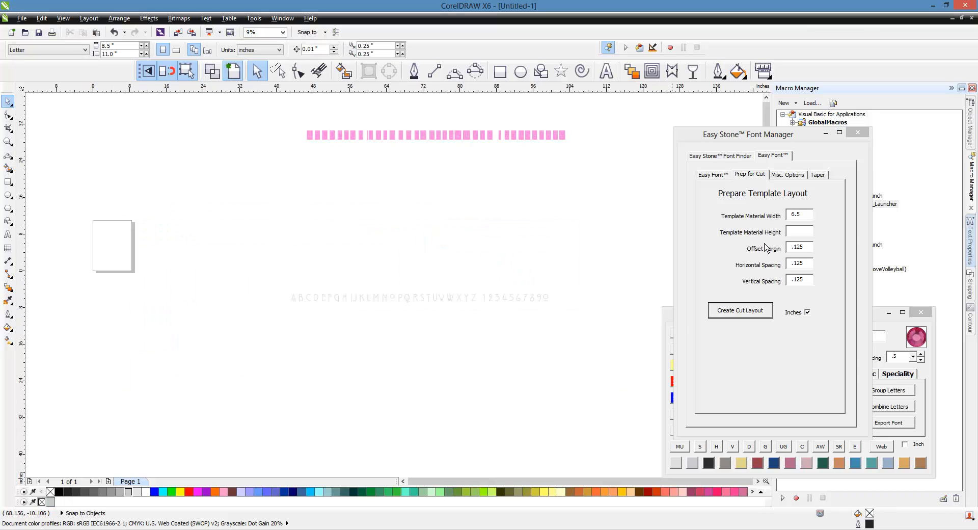
{"action": "left_click", "coordinate": [855, 134]}
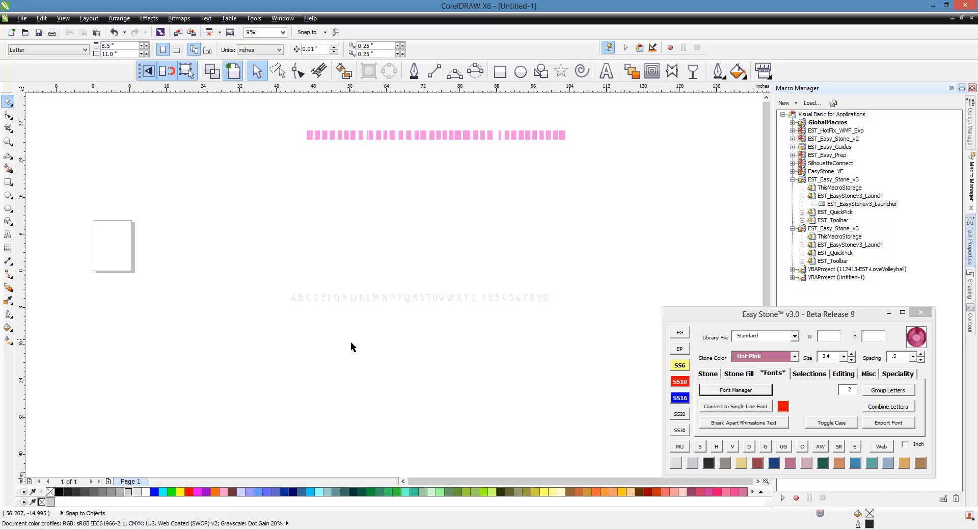
Step: Copy the letters A, E, G, L and S and the digits 1 to 0 from the plain alphabet into the space above it
{"action": "scroll", "coordinate": [350, 296], "scroll_direction": "up", "scroll_amount": 2}
{"action": "left_click", "coordinate": [297, 304]}
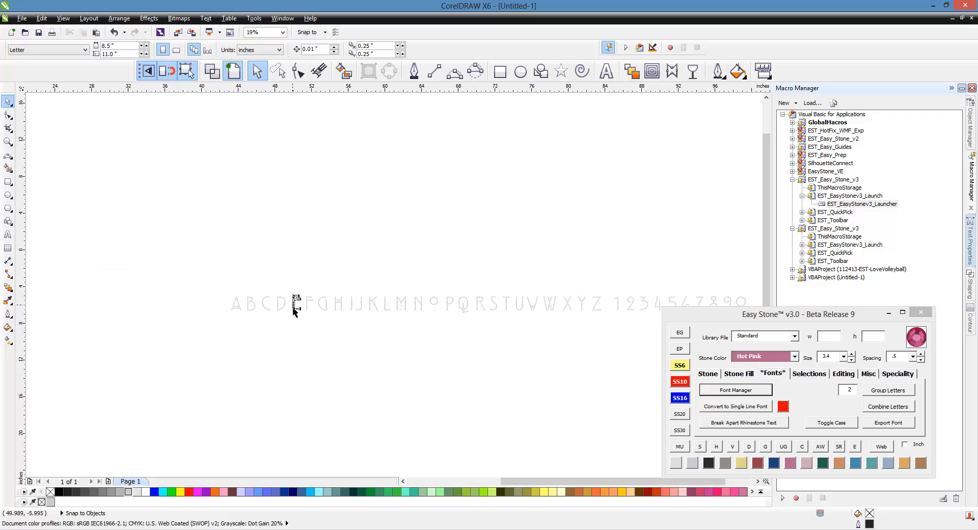
{"action": "left_click", "coordinate": [236, 309], "text": "shift"}
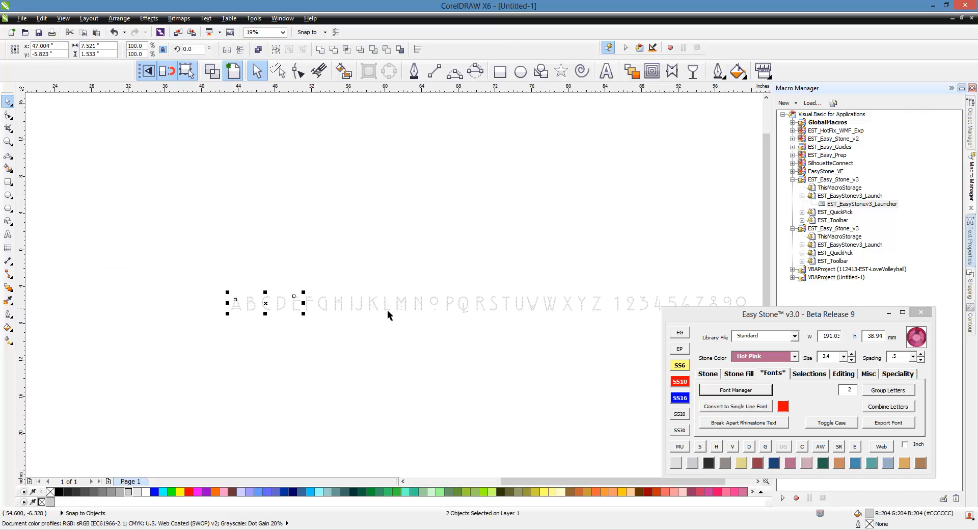
{"action": "left_click", "coordinate": [324, 311], "text": "shift"}
{"action": "left_click", "coordinate": [387, 312], "text": "shift"}
{"action": "left_click", "coordinate": [497, 307], "text": "shift"}
{"action": "scroll", "coordinate": [280, 270], "scroll_direction": "down", "scroll_amount": 1}
{"action": "scroll", "coordinate": [555, 288], "scroll_direction": "up", "scroll_amount": 1}
{"action": "left_click_drag", "start_coordinate": [528, 250], "coordinate": [338, 327]}
{"action": "scroll", "coordinate": [485, 367], "scroll_direction": "down", "scroll_amount": 1}
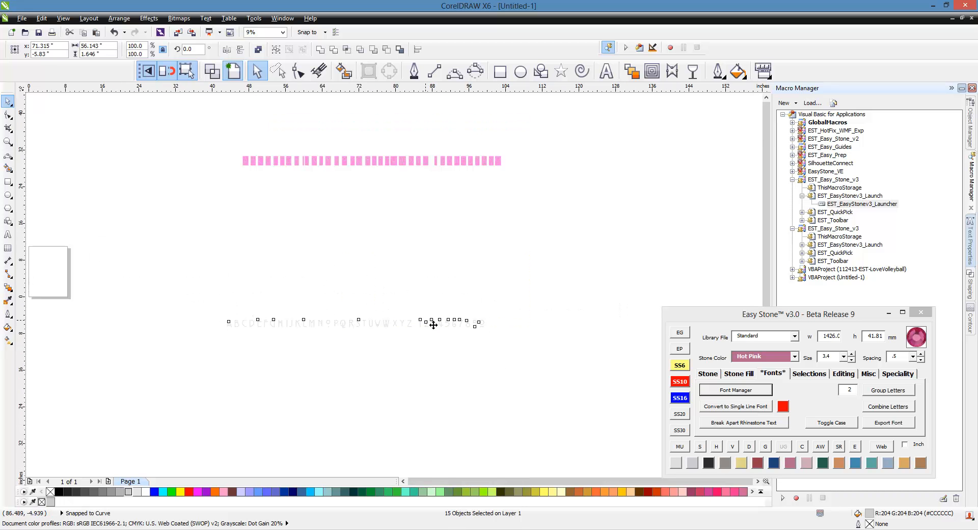
{"action": "scroll", "coordinate": [433, 324], "scroll_direction": "up", "scroll_amount": 1}
{"action": "left_click", "coordinate": [365, 289]}
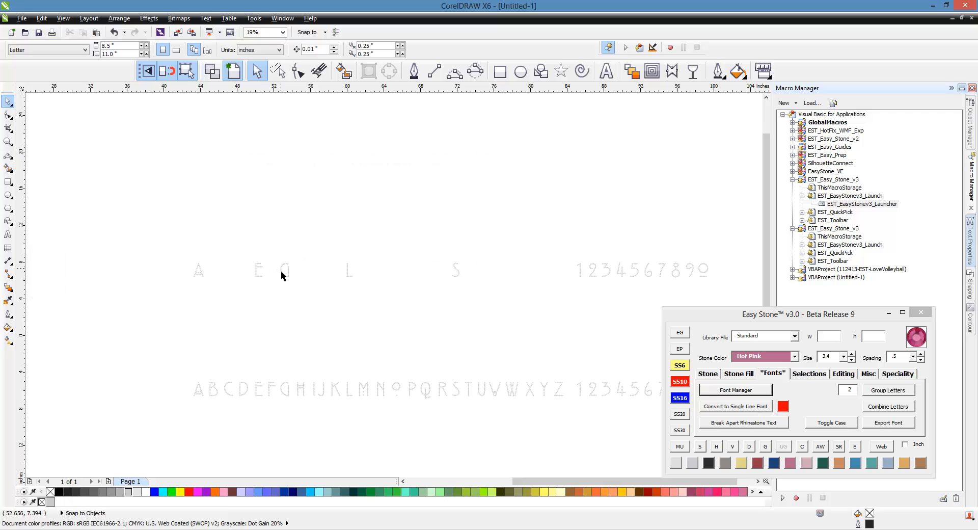
Step: Run Export Font with no characters selected to set up the font page and its guidelines
{"action": "scroll", "coordinate": [352, 255], "scroll_direction": "down", "scroll_amount": 1}
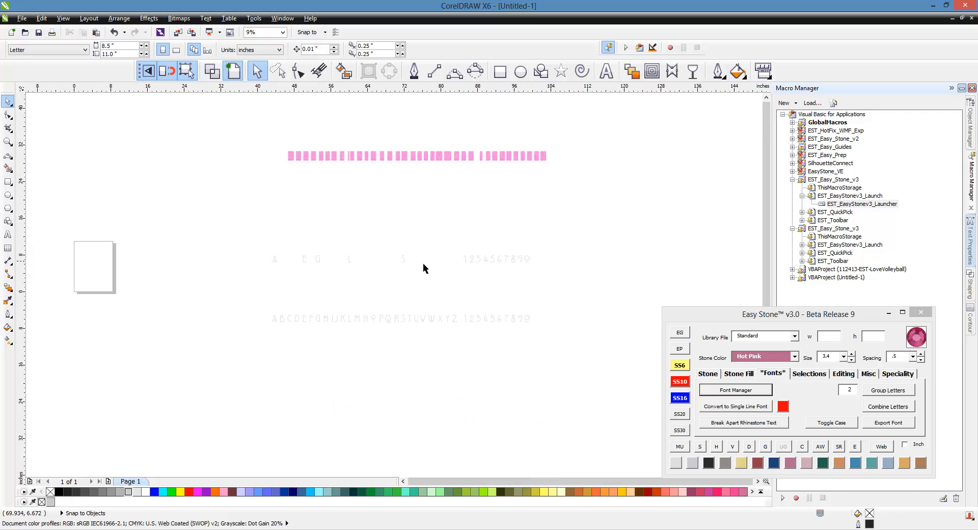
{"action": "scroll", "coordinate": [595, 264], "scroll_direction": "down", "scroll_amount": 1}
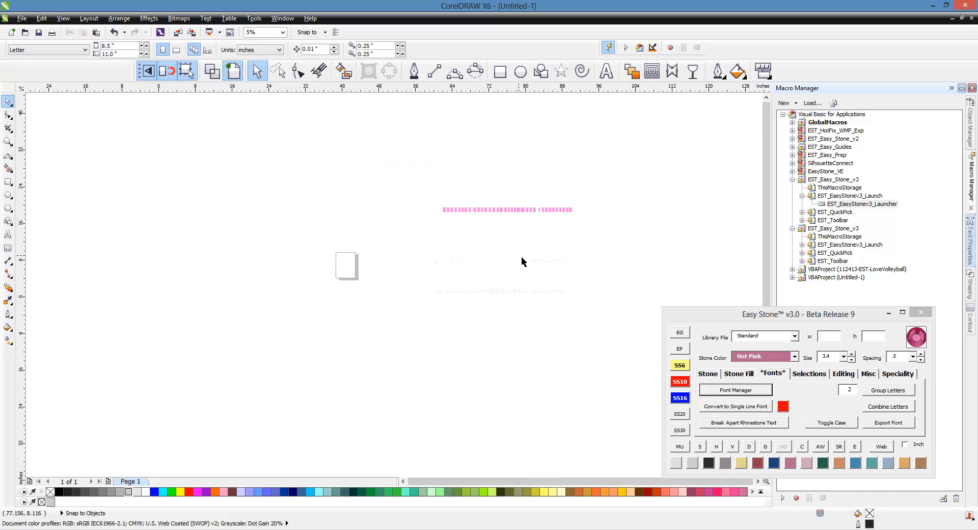
{"action": "scroll", "coordinate": [521, 260], "scroll_direction": "up", "scroll_amount": 1}
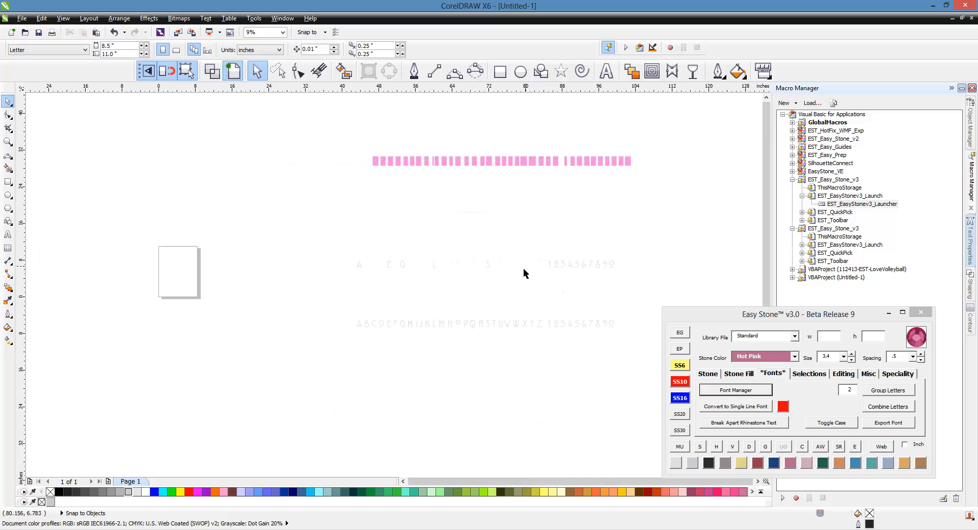
{"action": "left_click", "coordinate": [890, 426]}
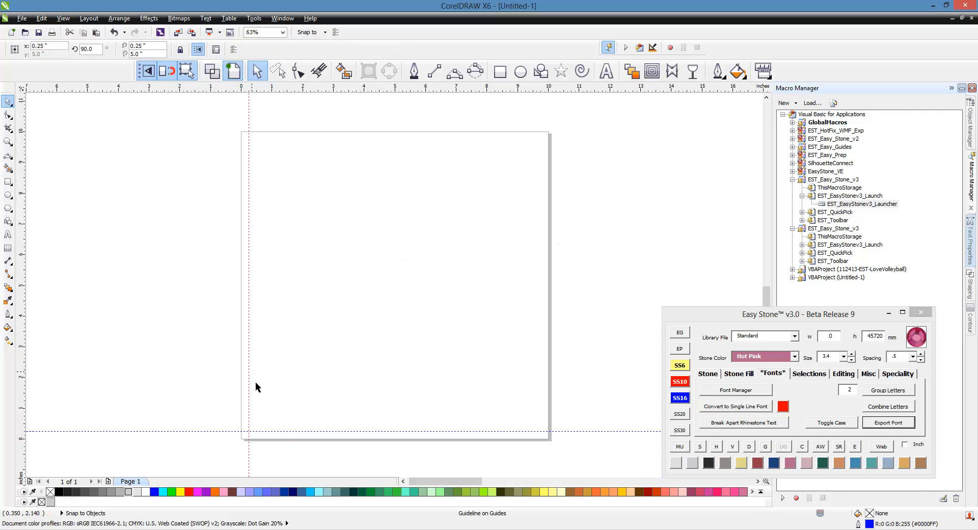
Step: Align the copied letters and digits to the left so they stack on top of each other
{"action": "scroll", "coordinate": [282, 323], "scroll_direction": "down", "scroll_amount": 6}
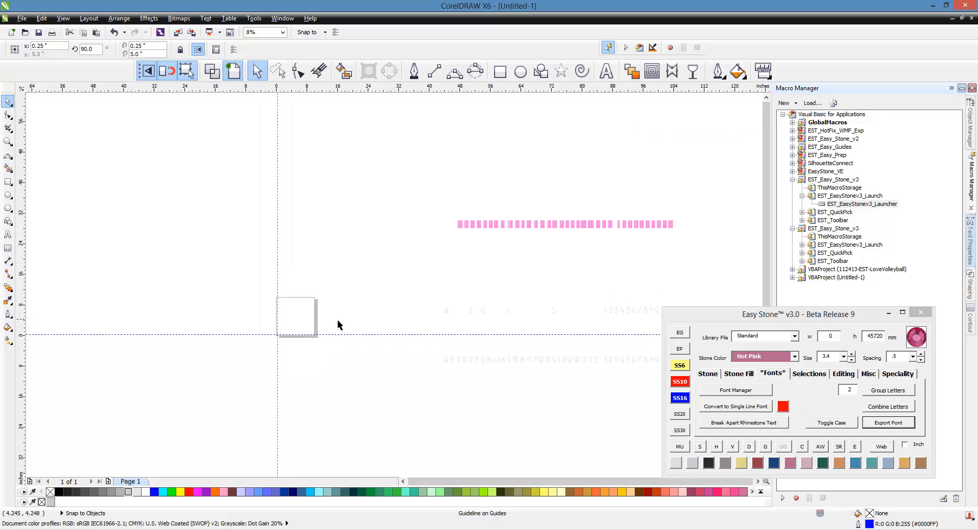
{"action": "scroll", "coordinate": [320, 300], "scroll_direction": "up", "scroll_amount": 2}
{"action": "left_click_drag", "start_coordinate": [355, 278], "coordinate": [601, 307]}
{"action": "key", "text": "l"}
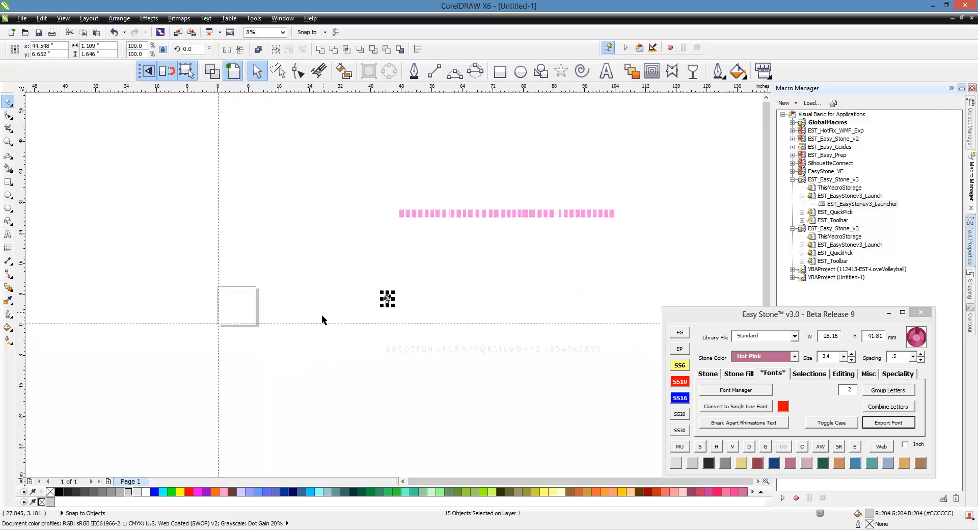
Step: Move the stacked characters onto the page so they sit at the intersection of the two guidelines
{"action": "scroll", "coordinate": [286, 318], "scroll_direction": "up", "scroll_amount": 1}
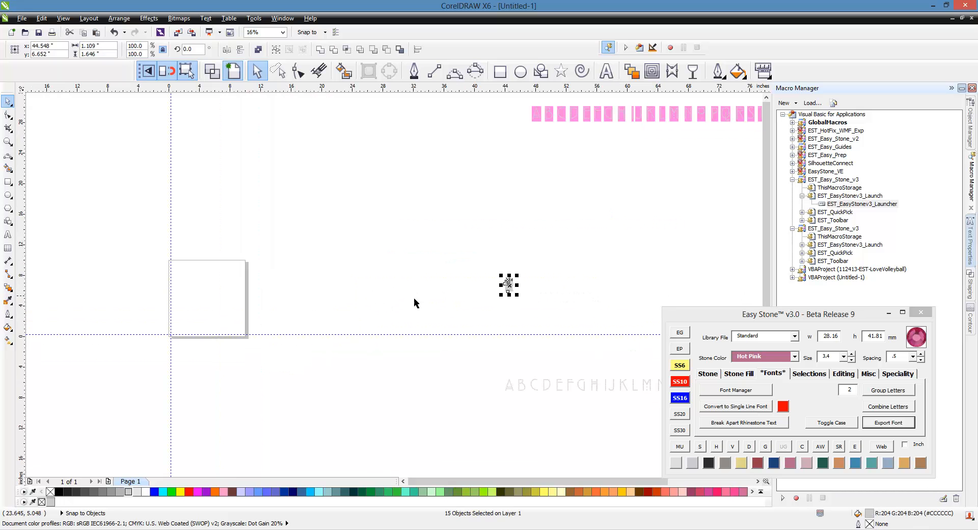
{"action": "left_click_drag", "start_coordinate": [509, 286], "coordinate": [203, 314]}
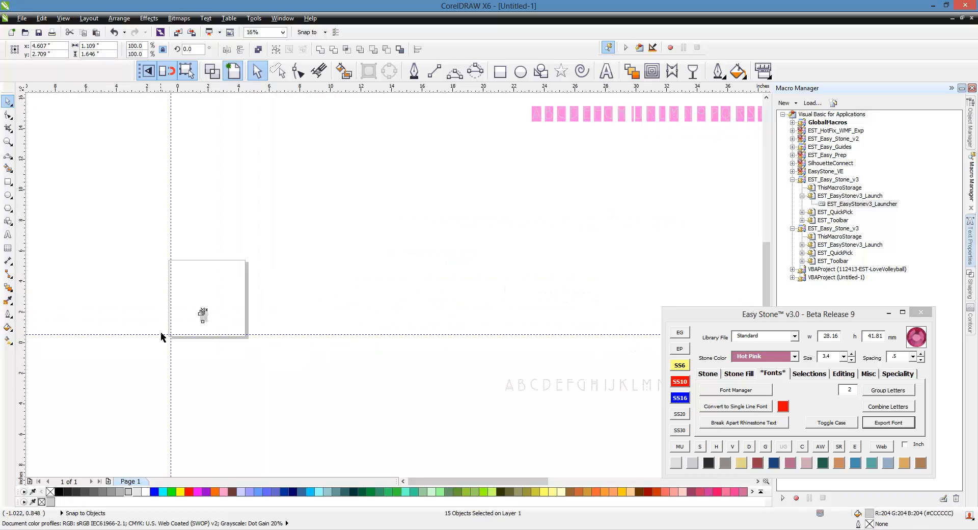
{"action": "scroll", "coordinate": [161, 336], "scroll_direction": "up", "scroll_amount": 3}
{"action": "left_click_drag", "start_coordinate": [505, 224], "coordinate": [276, 327]}
{"action": "scroll", "coordinate": [366, 224], "scroll_direction": "down", "scroll_amount": 1}
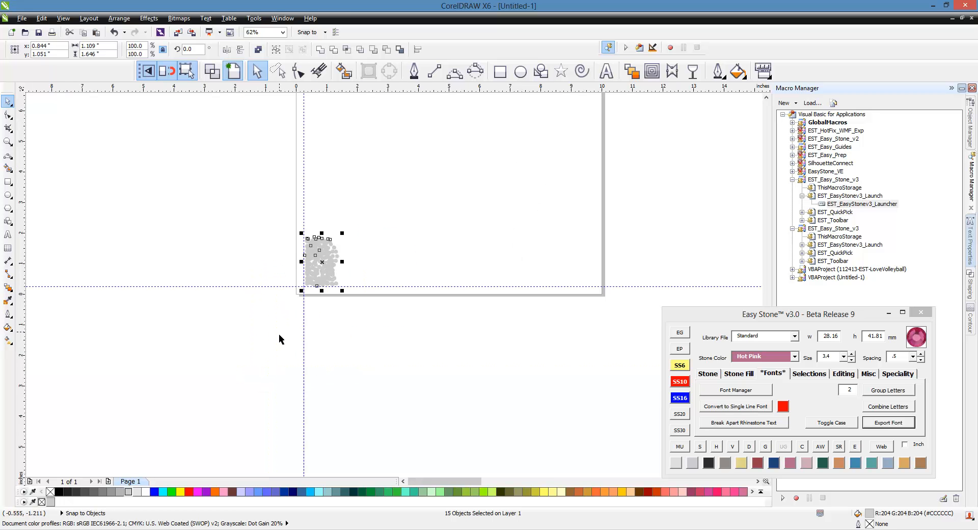
Step: Start Export Font for the stacked characters and set the font name to SR - Terror Plot
{"action": "left_click_drag", "start_coordinate": [235, 262], "coordinate": [403, 393]}
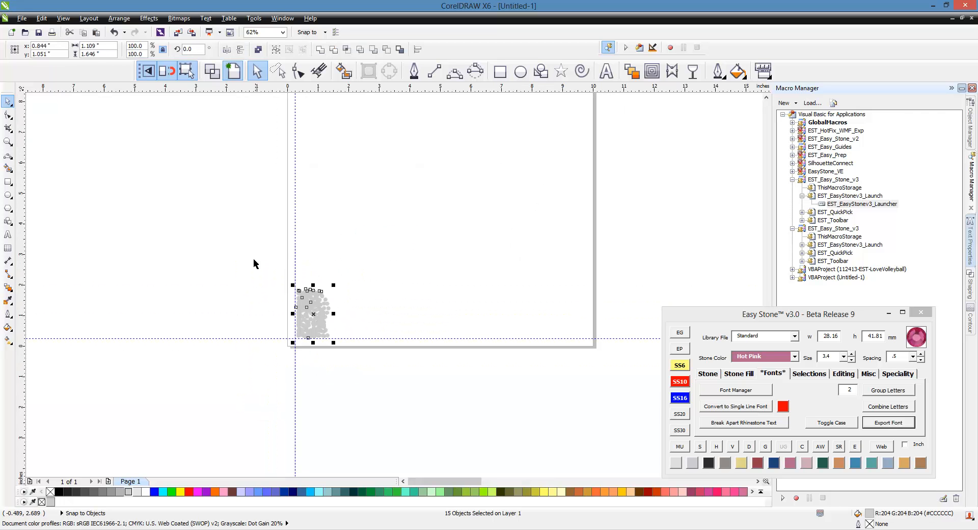
{"action": "left_click_drag", "start_coordinate": [249, 252], "coordinate": [405, 377]}
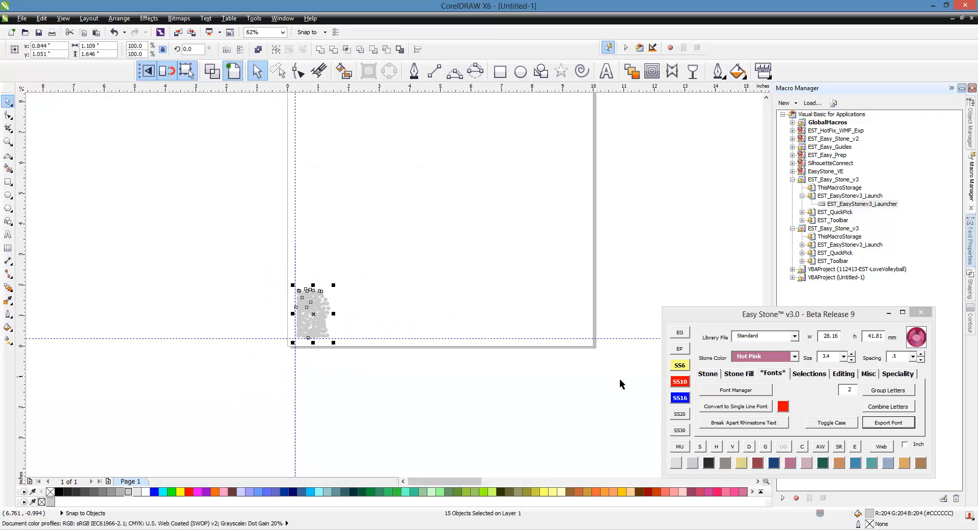
{"action": "left_click", "coordinate": [901, 426]}
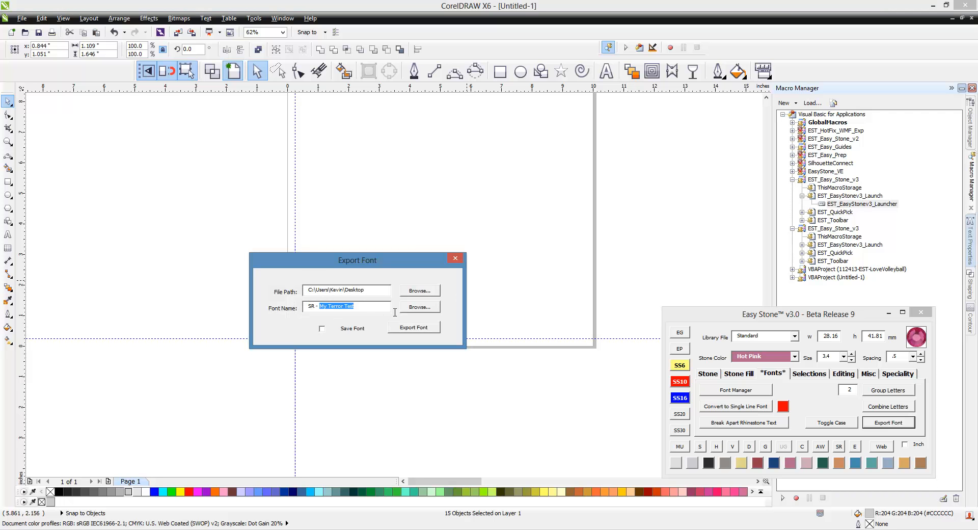
{"action": "type", "text": "T"}
{"action": "type", "text": "R - Terror Plot"}
{"action": "left_click_drag", "start_coordinate": [363, 312], "coordinate": [305, 306]}
{"action": "key", "text": "ctrl+c"}
Step: Run the font export and enter SR - Terror Plot as the typeface family name
{"action": "left_click", "coordinate": [418, 330]}
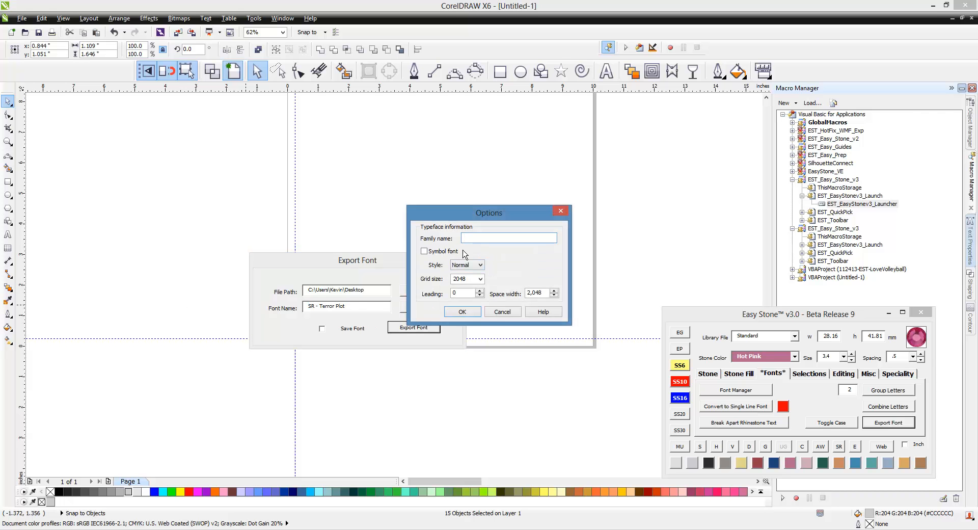
{"action": "key", "text": "ctrl+v"}
{"action": "left_click", "coordinate": [466, 314]}
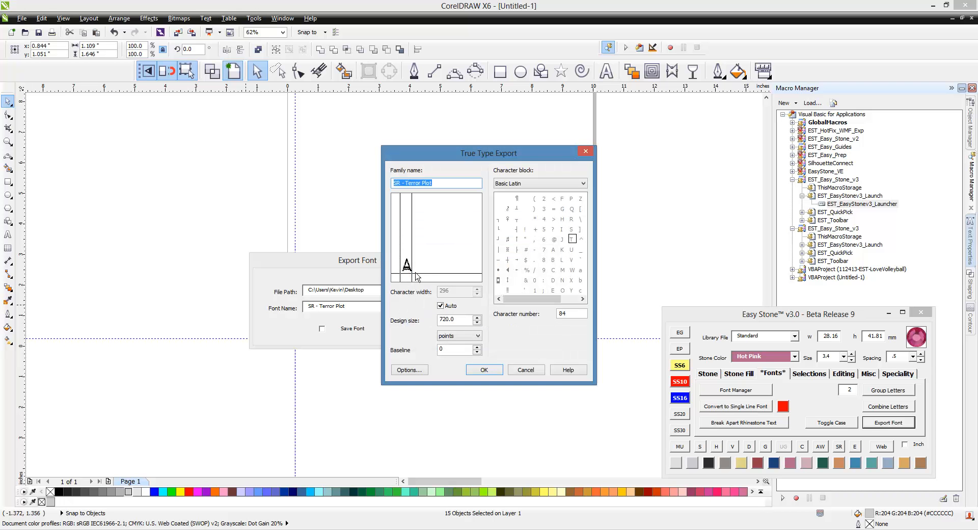
Step: Assign the first exported shape to the capital letter A, character number 65, and export it
{"action": "left_click", "coordinate": [555, 250]}
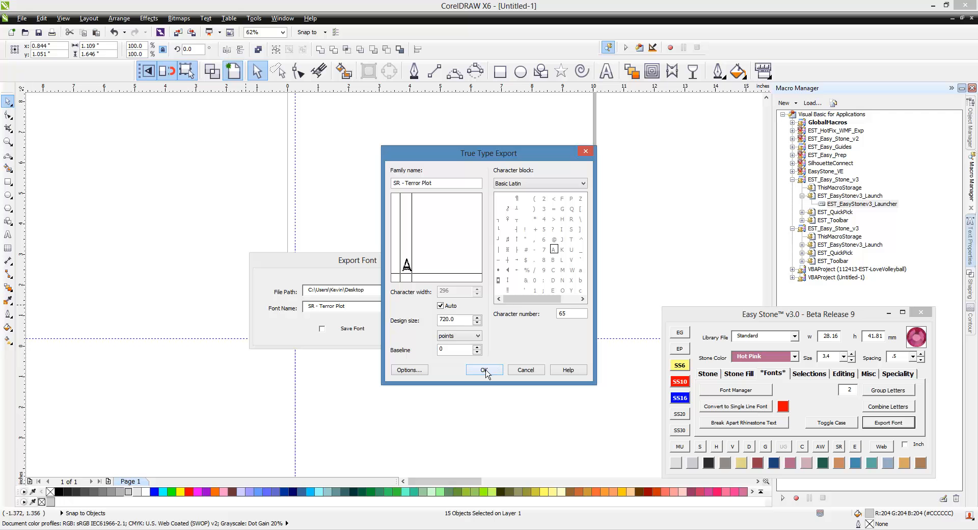
{"action": "scroll", "coordinate": [555, 244], "scroll_direction": "down", "scroll_amount": 3}
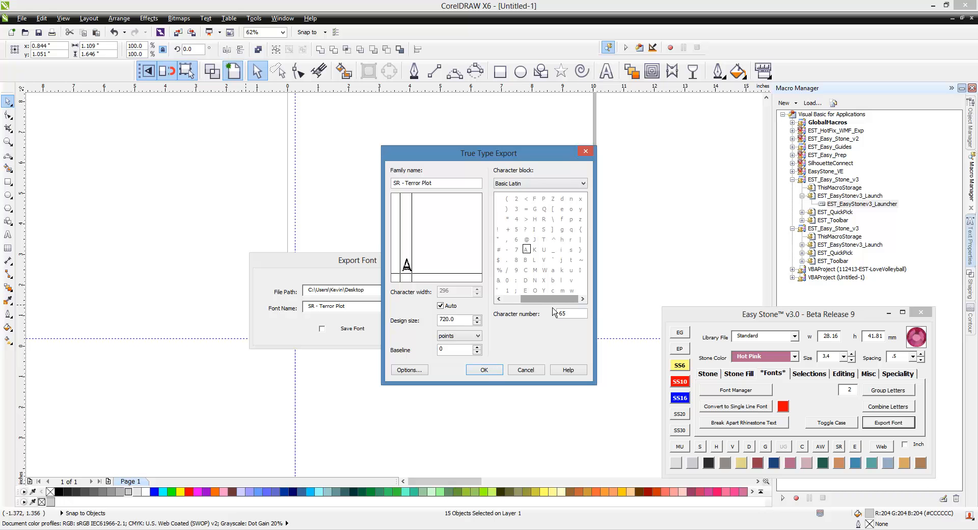
{"action": "scroll", "coordinate": [553, 265], "scroll_direction": "up", "scroll_amount": 3}
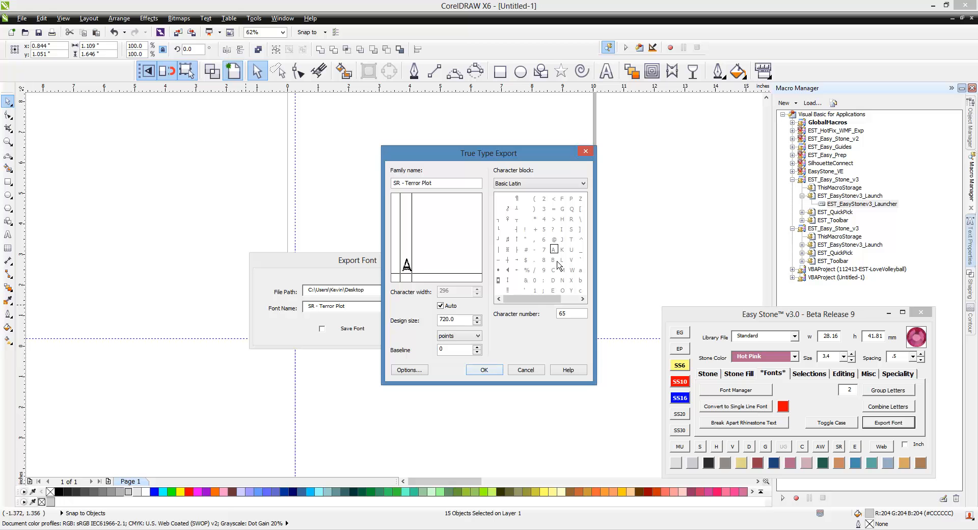
{"action": "left_click", "coordinate": [484, 370]}
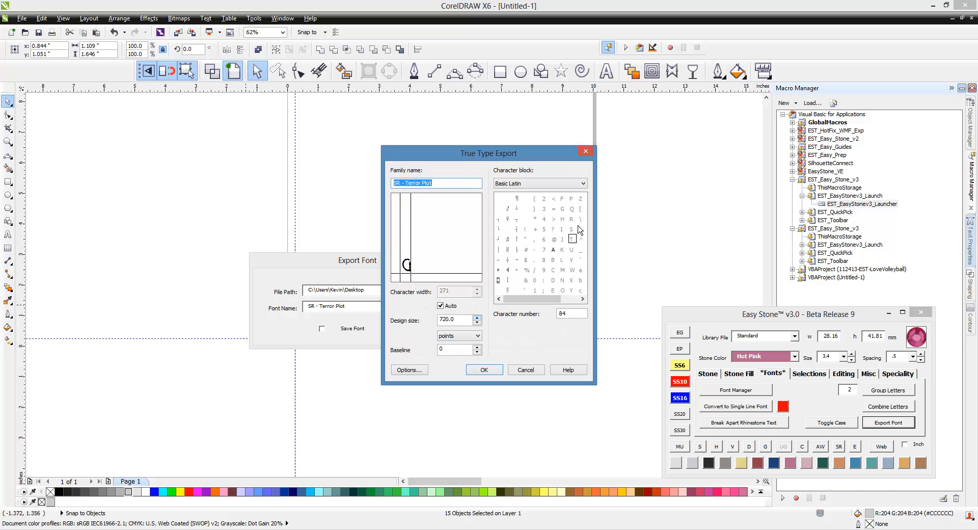
Step: Export the shapes for G, S, 3, 4, 5 and 6 to their matching characters in the font
{"action": "left_click", "coordinate": [492, 371]}
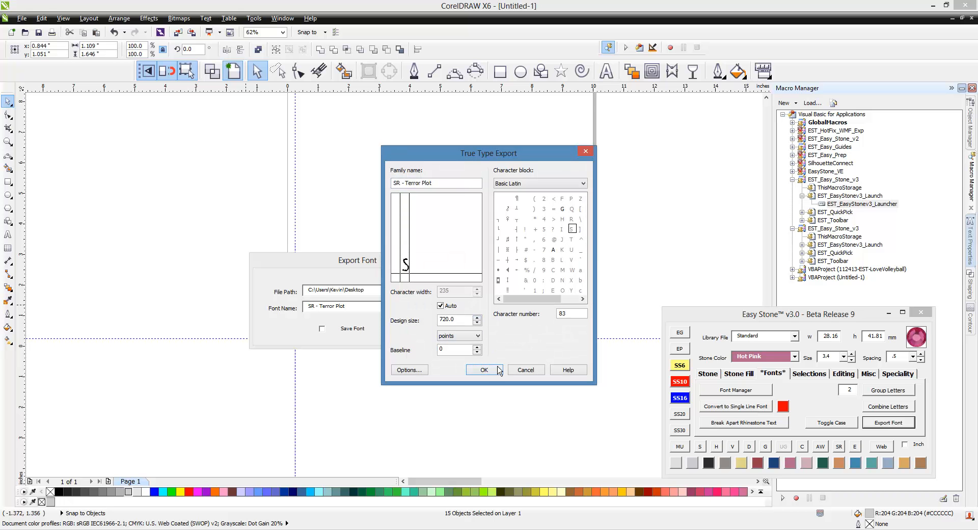
{"action": "left_click", "coordinate": [498, 370]}
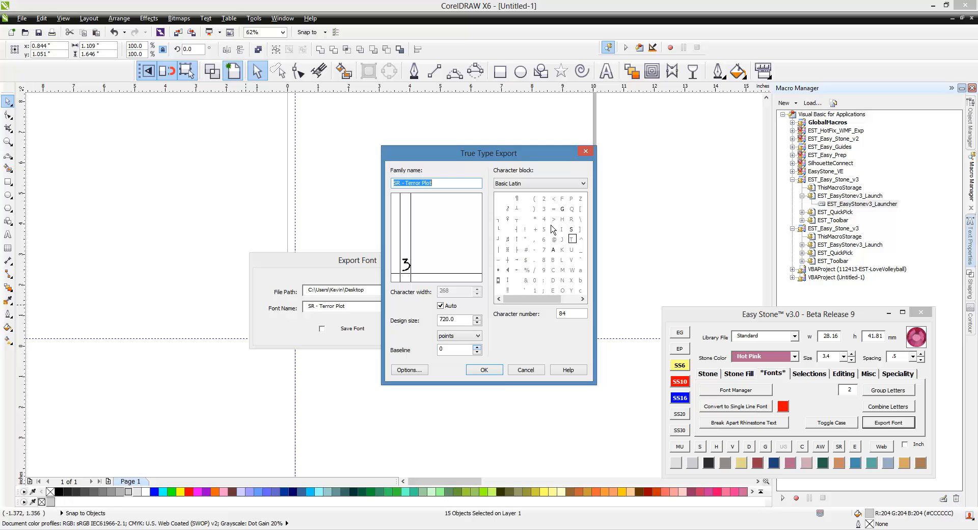
{"action": "left_click", "coordinate": [503, 374]}
{"action": "left_click", "coordinate": [489, 376]}
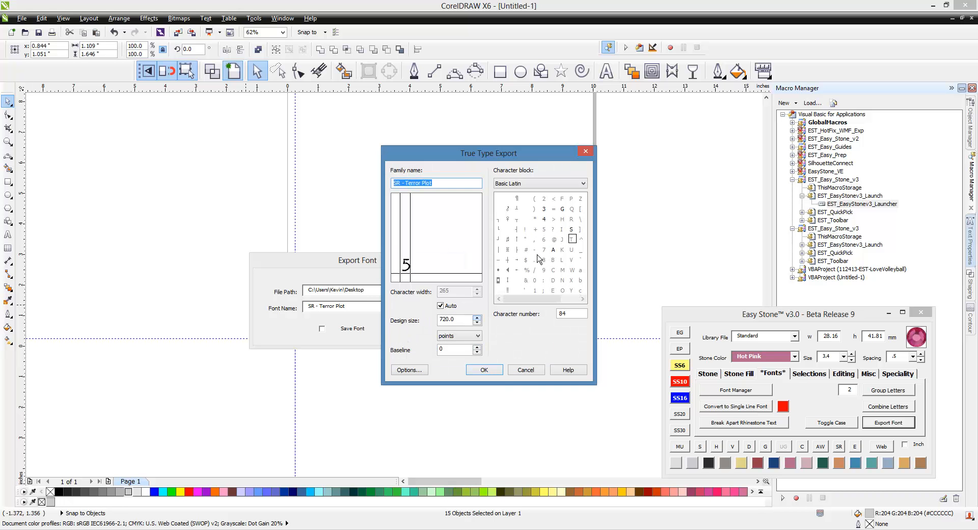
{"action": "left_click", "coordinate": [494, 373]}
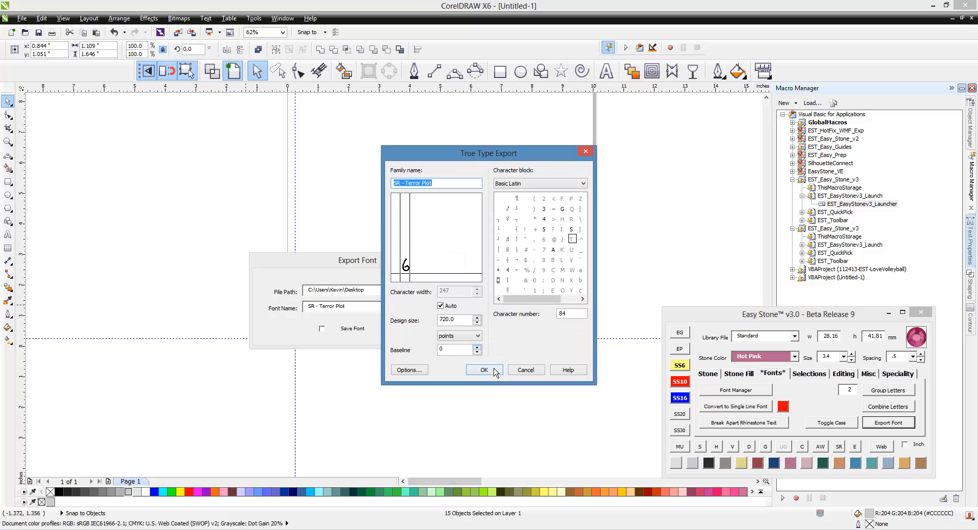
{"action": "left_click", "coordinate": [494, 376]}
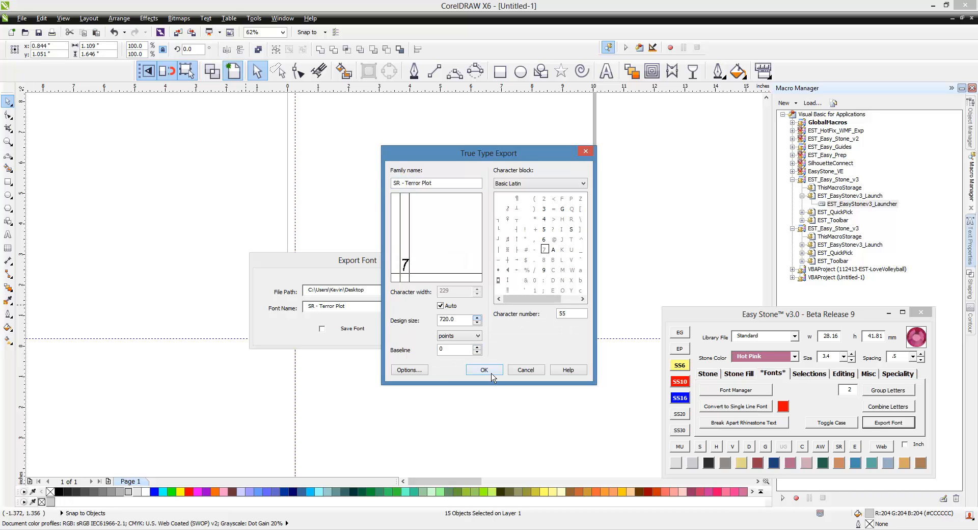
Step: Export the shapes for 7, 1, 0 and the other remaining characters to their matching slots, completing the font
{"action": "left_click", "coordinate": [484, 370]}
{"action": "left_click", "coordinate": [497, 371]}
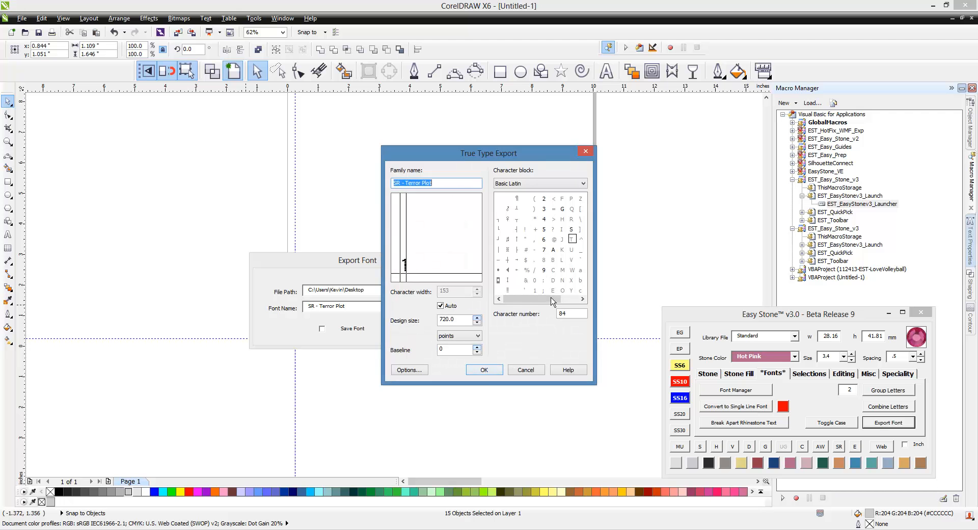
{"action": "left_click", "coordinate": [491, 372]}
{"action": "left_click", "coordinate": [495, 372]}
{"action": "left_click", "coordinate": [495, 370]}
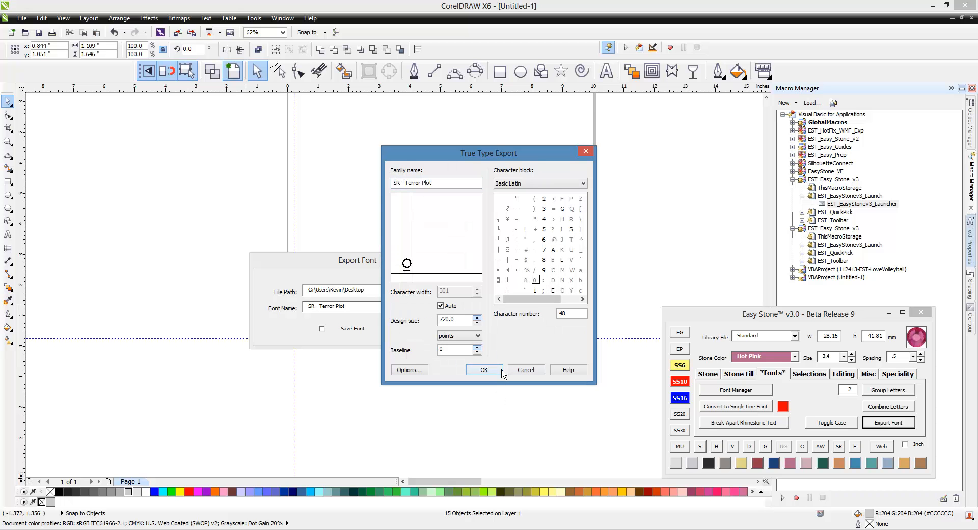
{"action": "left_click", "coordinate": [502, 371]}
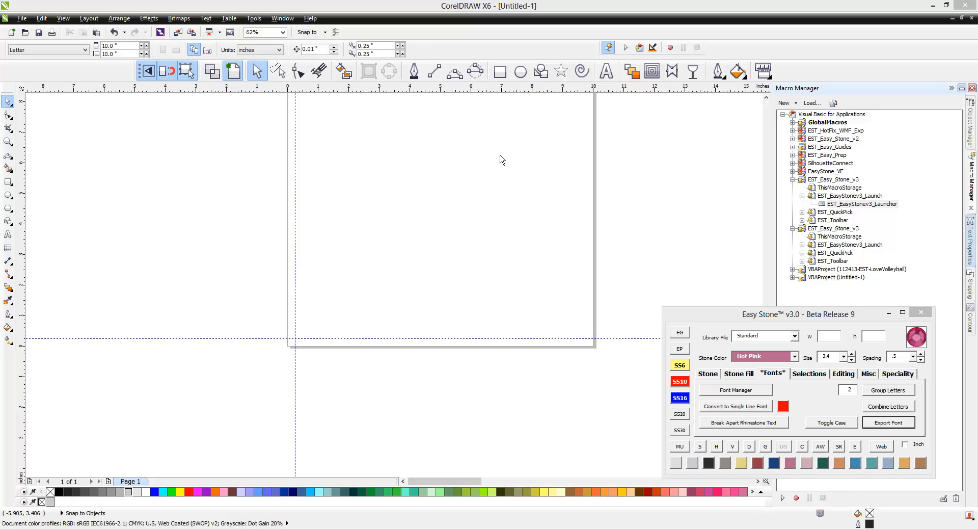
{"action": "left_click", "coordinate": [606, 71]}
{"action": "left_click", "coordinate": [405, 192]}
{"action": "type", "text": "E"}
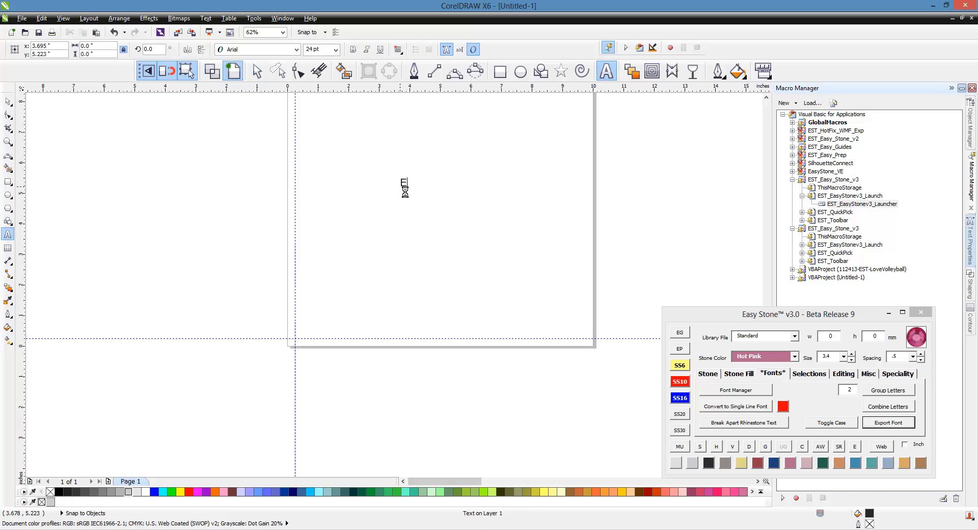
{"action": "type", "text": "AGLES 12"}
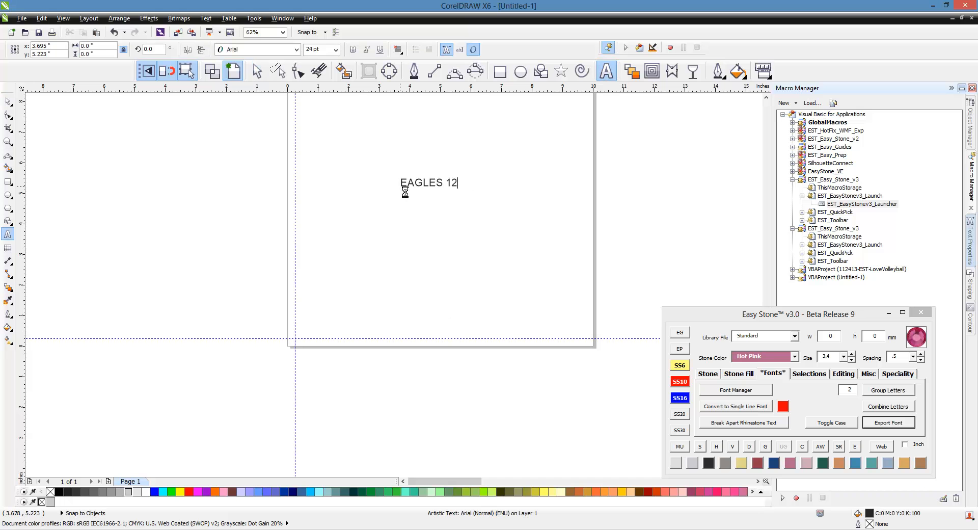
{"action": "type", "text": "34567890"}
{"action": "left_click", "coordinate": [395, 119]}
{"action": "scroll", "coordinate": [471, 154], "scroll_direction": "up", "scroll_amount": 1}
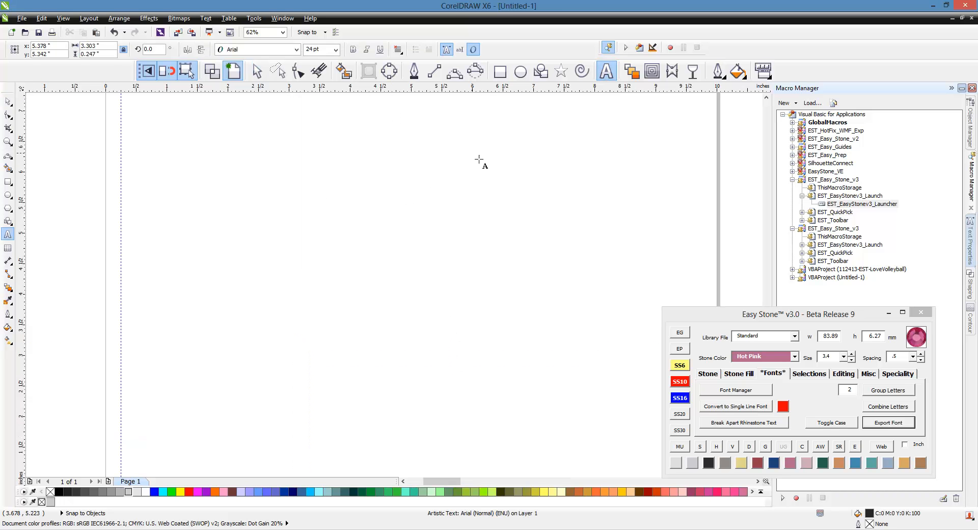
{"action": "left_click", "coordinate": [8, 102]}
{"action": "left_click_drag", "start_coordinate": [512, 218], "coordinate": [406, 243]}
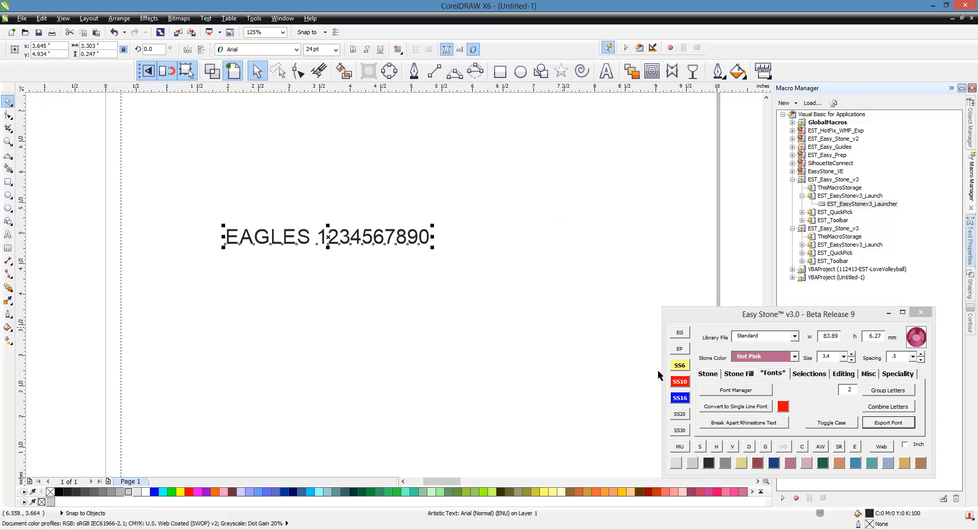
Step: Find the font with the search term PLot in the Font Manager and apply SR - Terror Plot to the text
{"action": "left_click", "coordinate": [744, 391]}
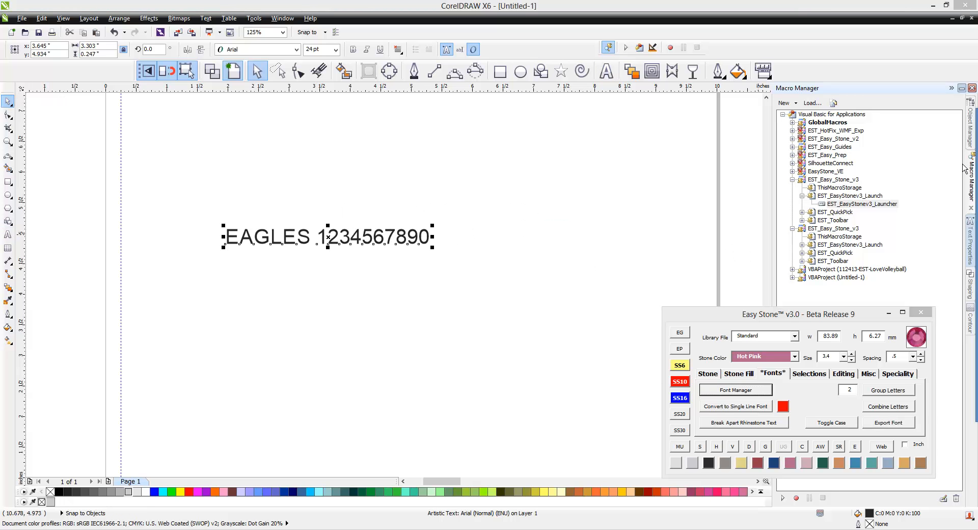
{"action": "left_click", "coordinate": [566, 177]}
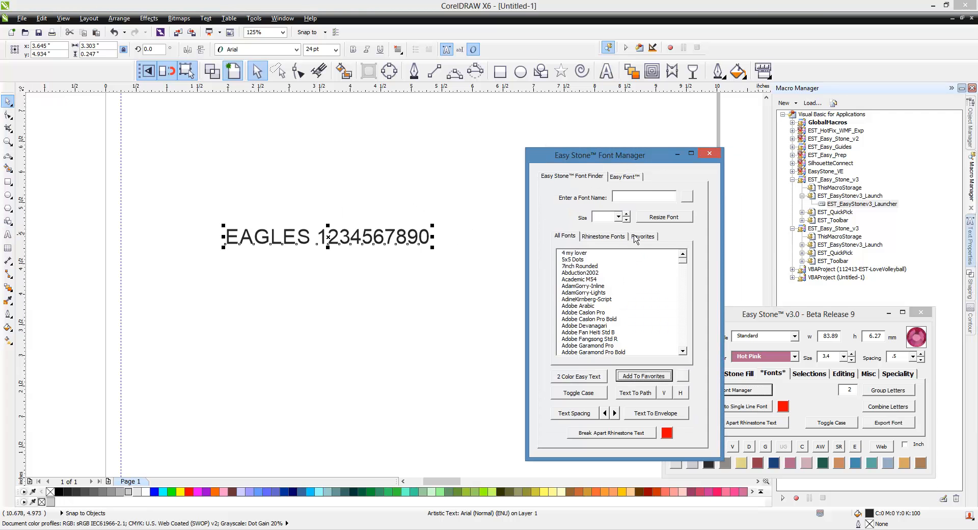
{"action": "left_click", "coordinate": [643, 197]}
{"action": "type", "text": "PLot"}
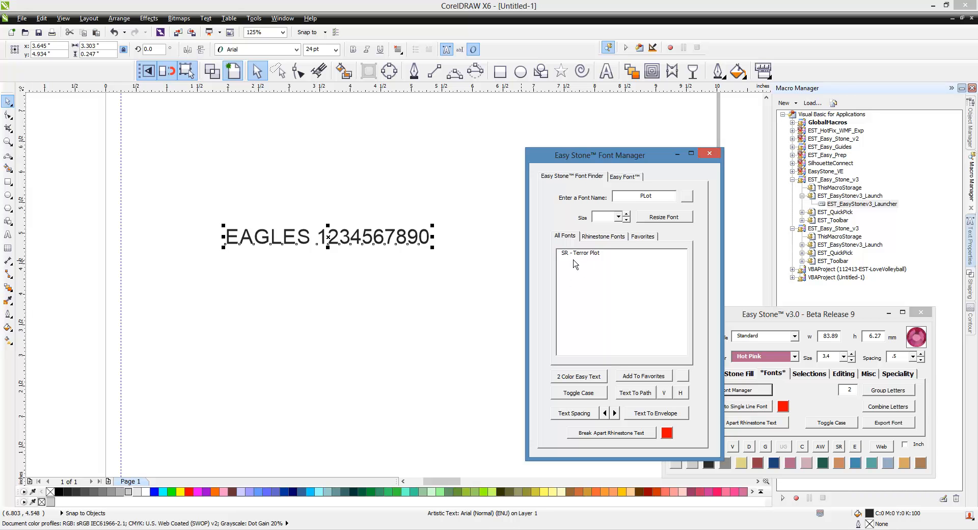
{"action": "left_click", "coordinate": [588, 254]}
{"action": "left_click", "coordinate": [284, 282]}
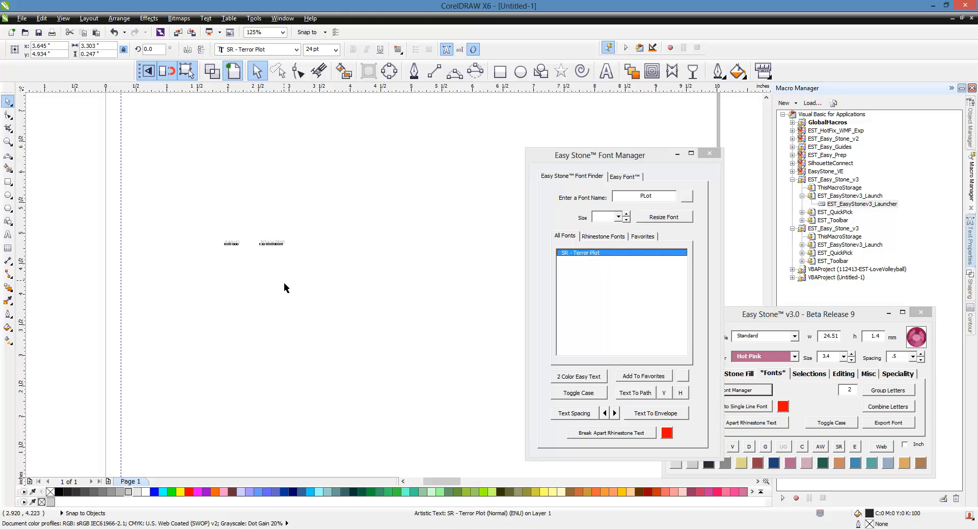
Step: Examine the EAGLES lettering and digits up close to check the stone shapes and the spacing between characters
{"action": "scroll", "coordinate": [258, 265], "scroll_direction": "up", "scroll_amount": 5}
{"action": "scroll", "coordinate": [289, 271], "scroll_direction": "up", "scroll_amount": 1}
{"action": "left_click", "coordinate": [281, 273]}
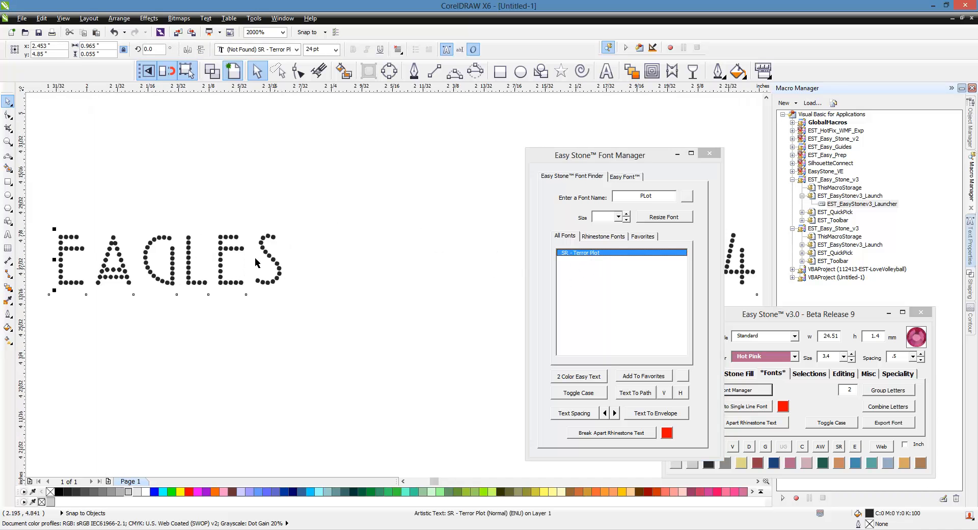
{"action": "scroll", "coordinate": [138, 224], "scroll_direction": "down", "scroll_amount": 1}
{"action": "scroll", "coordinate": [122, 244], "scroll_direction": "up", "scroll_amount": 1}
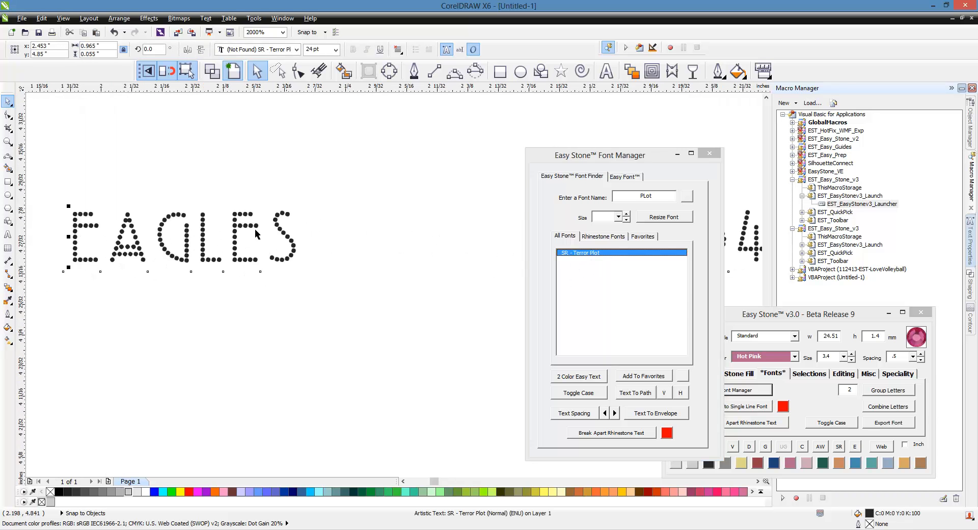
{"action": "scroll", "coordinate": [179, 211], "scroll_direction": "down", "scroll_amount": 2}
{"action": "scroll", "coordinate": [437, 228], "scroll_direction": "up", "scroll_amount": 1}
{"action": "scroll", "coordinate": [437, 236], "scroll_direction": "down", "scroll_amount": 1}
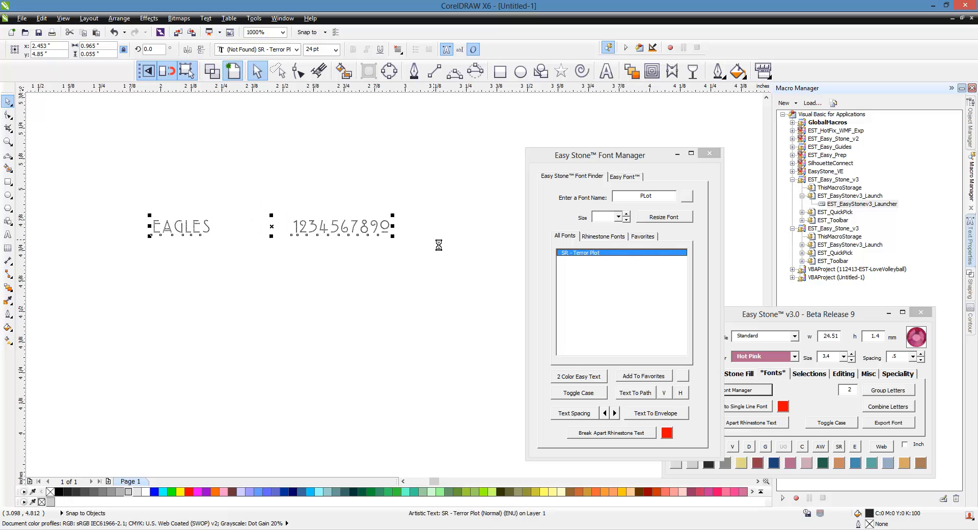
{"action": "scroll", "coordinate": [168, 231], "scroll_direction": "up", "scroll_amount": 2}
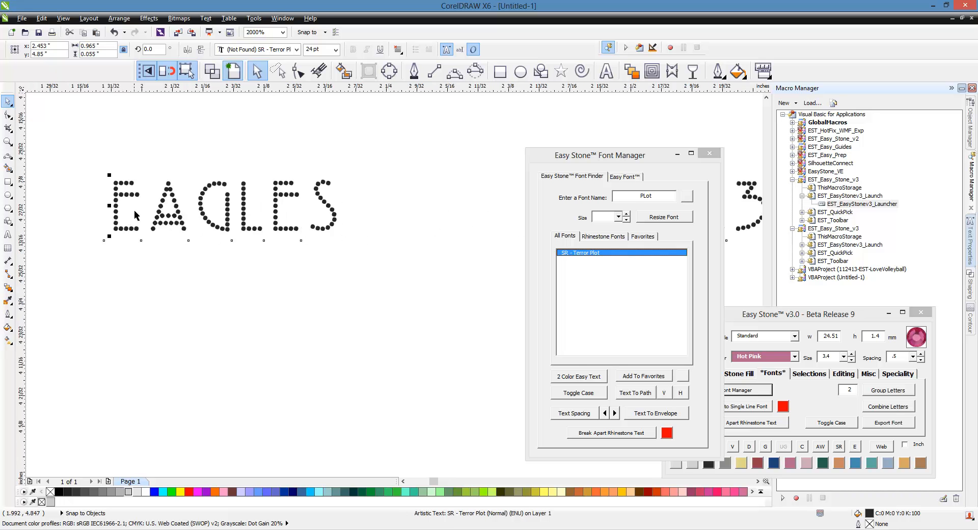
{"action": "scroll", "coordinate": [137, 216], "scroll_direction": "up", "scroll_amount": 1}
{"action": "left_click", "coordinate": [606, 415]}
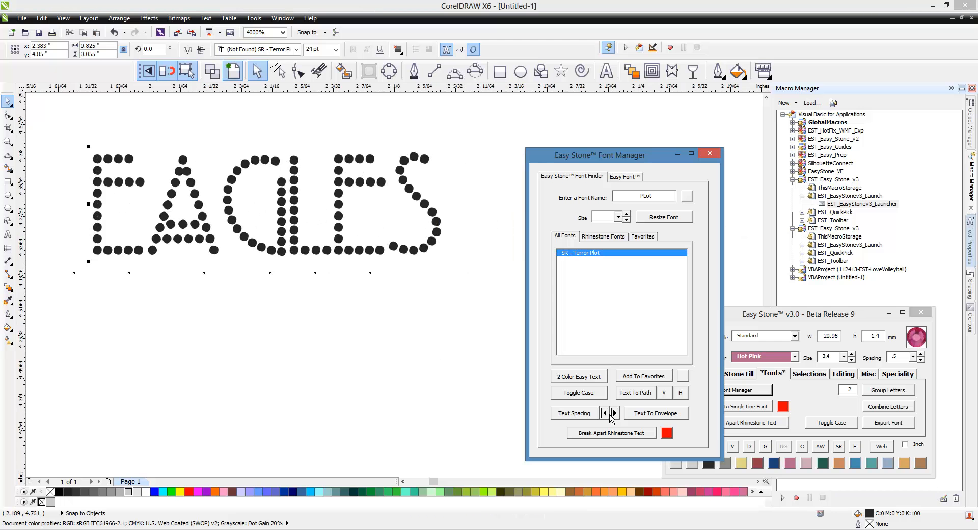
{"action": "left_click", "coordinate": [615, 413]}
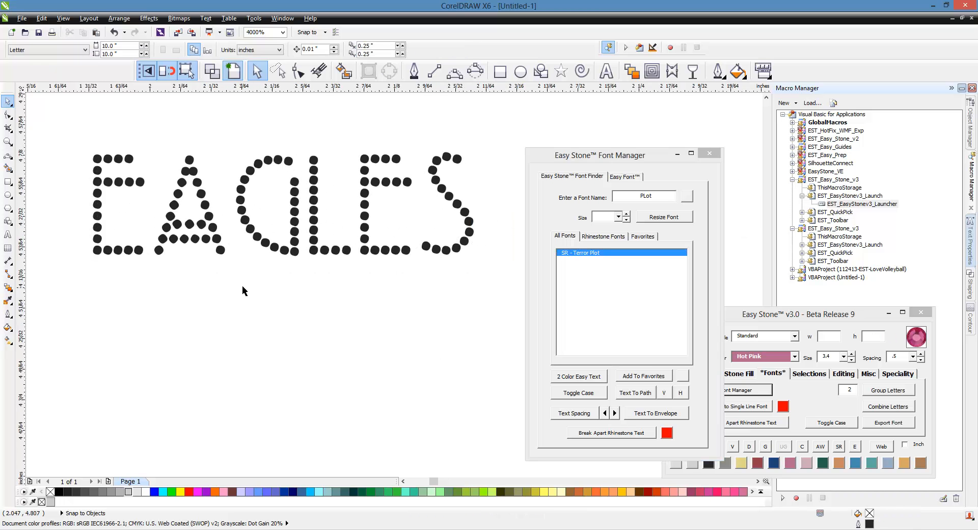
{"action": "scroll", "coordinate": [242, 286], "scroll_direction": "down", "scroll_amount": 2}
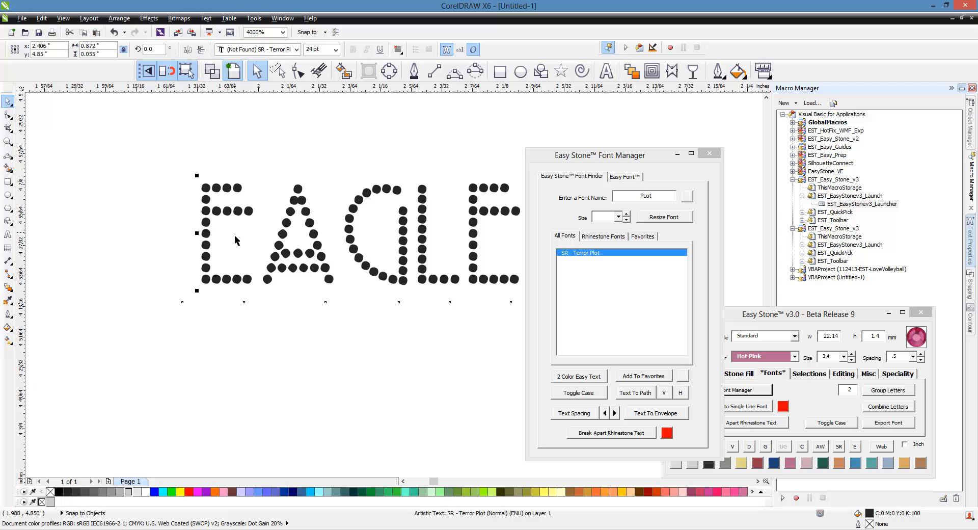
{"action": "scroll", "coordinate": [397, 237], "scroll_direction": "up", "scroll_amount": 1}
{"action": "scroll", "coordinate": [371, 288], "scroll_direction": "up", "scroll_amount": 1}
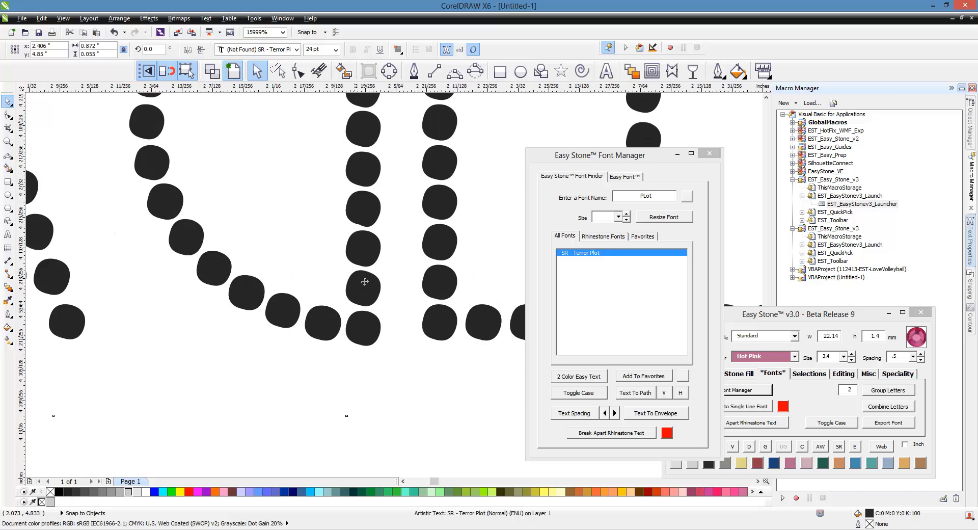
{"action": "scroll", "coordinate": [364, 282], "scroll_direction": "down", "scroll_amount": 4}
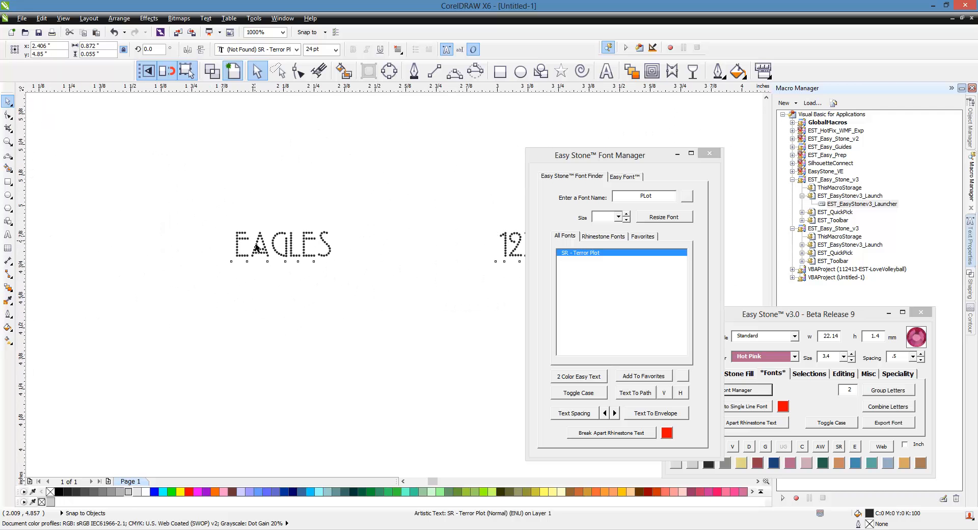
{"action": "scroll", "coordinate": [257, 249], "scroll_direction": "down", "scroll_amount": 1}
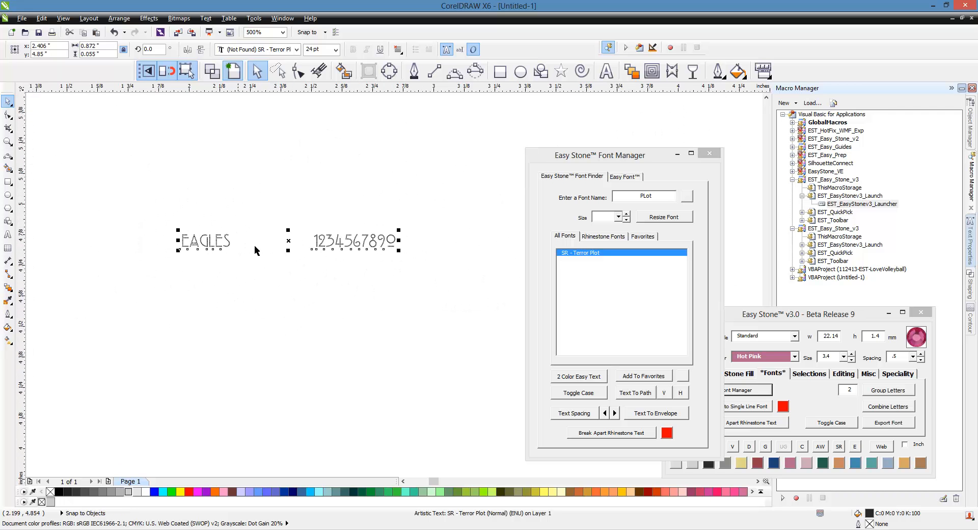
{"action": "scroll", "coordinate": [328, 240], "scroll_direction": "up", "scroll_amount": 1}
{"action": "left_click", "coordinate": [574, 412]}
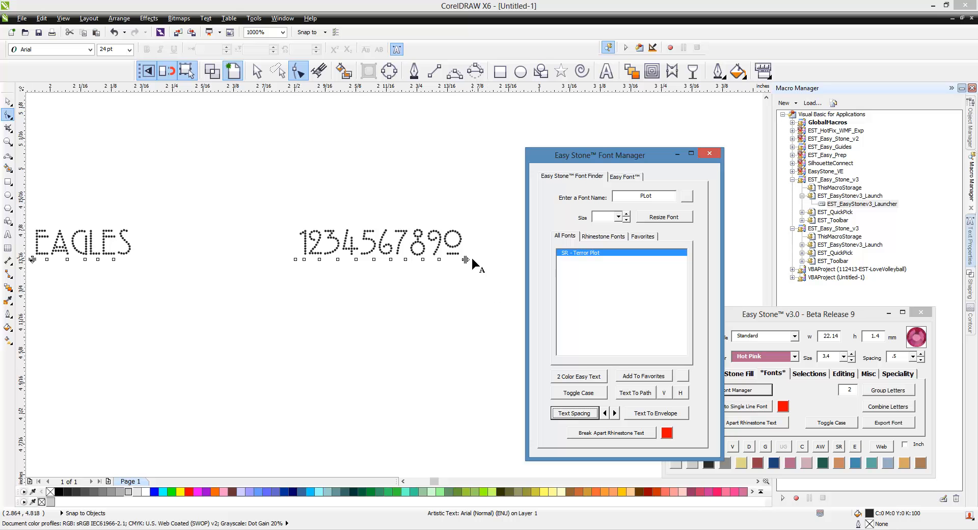
{"action": "left_click_drag", "start_coordinate": [471, 258], "coordinate": [315, 270]}
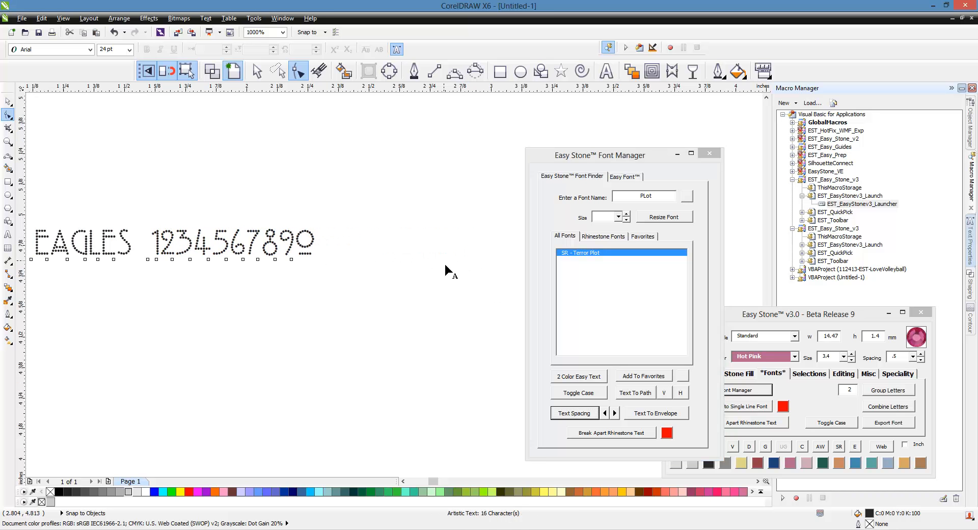
{"action": "scroll", "coordinate": [446, 265], "scroll_direction": "down", "scroll_amount": 1}
{"action": "left_click", "coordinate": [7, 101]}
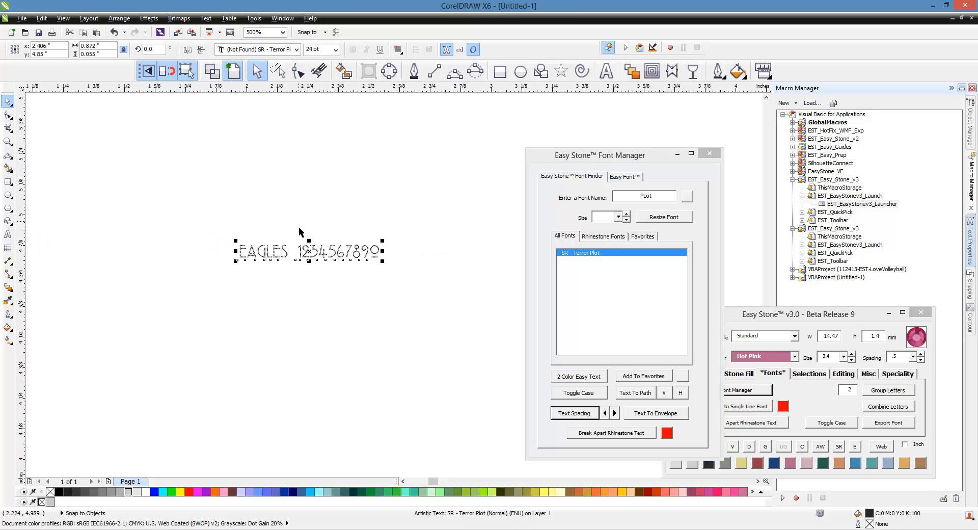
Step: Resize the tightened rhinestone text to a stone size of 3.4
{"action": "scroll", "coordinate": [299, 227], "scroll_direction": "up", "scroll_amount": 1}
{"action": "left_click", "coordinate": [604, 219]}
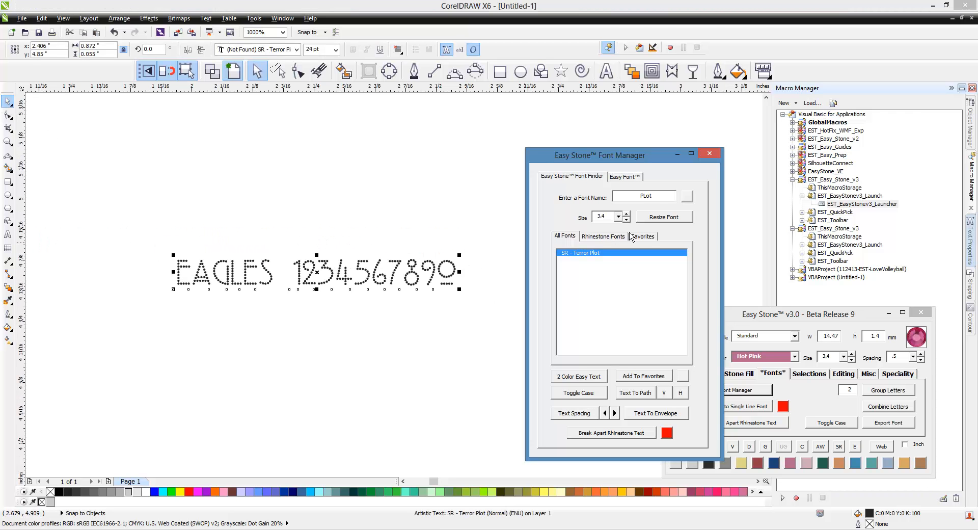
{"action": "left_click", "coordinate": [664, 217]}
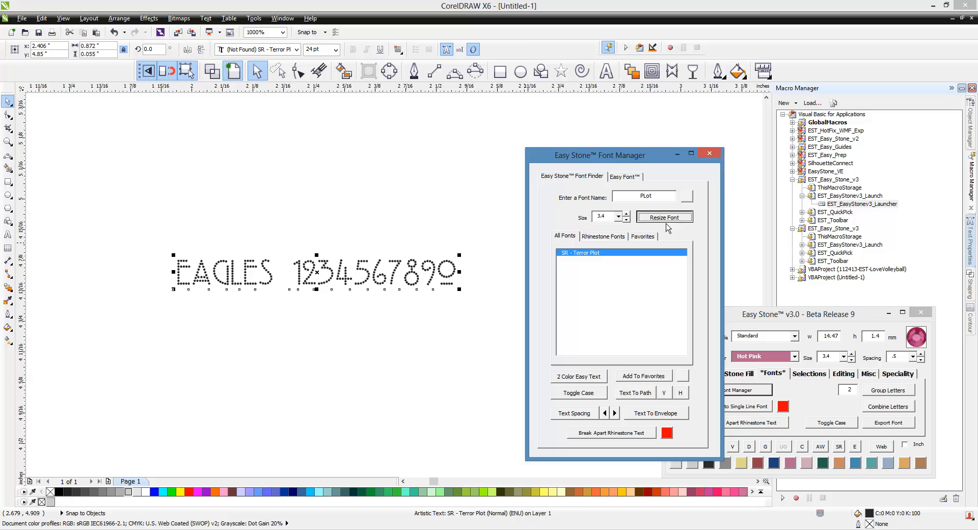
{"action": "left_click", "coordinate": [360, 234]}
{"action": "scroll", "coordinate": [290, 219], "scroll_direction": "up", "scroll_amount": 1}
{"action": "scroll", "coordinate": [209, 209], "scroll_direction": "up", "scroll_amount": 1}
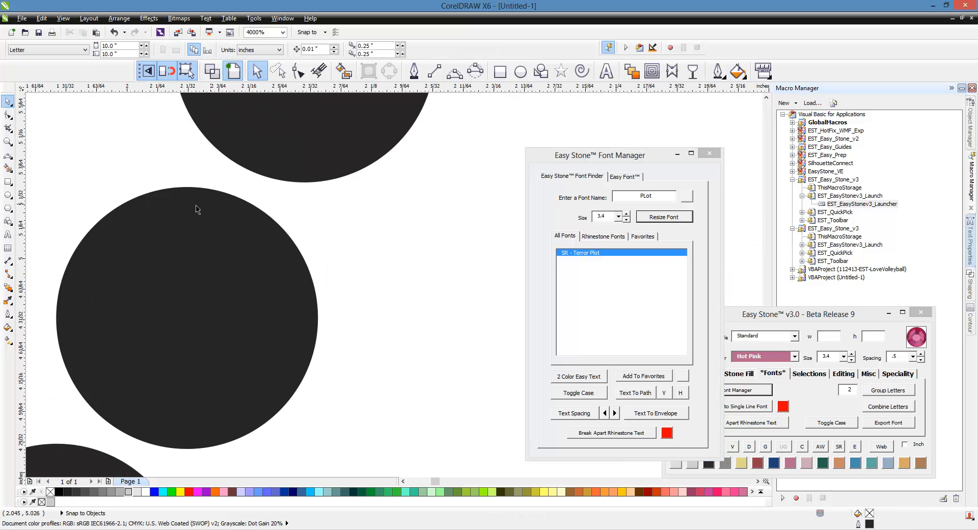
{"action": "scroll", "coordinate": [285, 230], "scroll_direction": "down", "scroll_amount": 5}
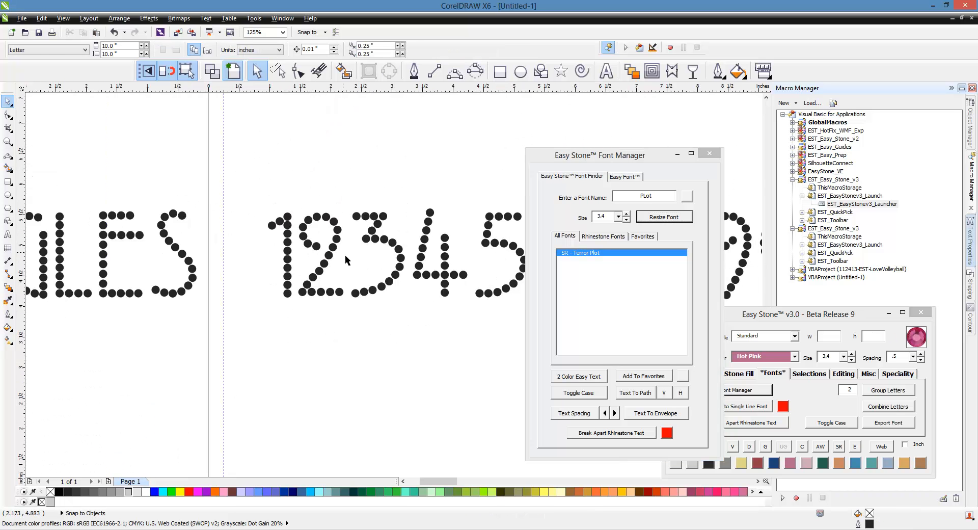
{"action": "scroll", "coordinate": [344, 260], "scroll_direction": "down", "scroll_amount": 3}
{"action": "scroll", "coordinate": [177, 254], "scroll_direction": "up", "scroll_amount": 1}
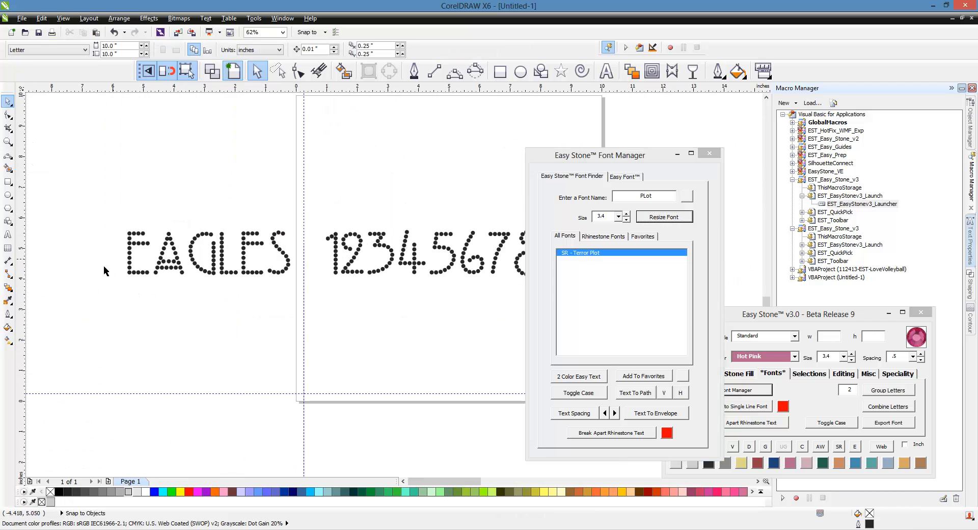
{"action": "scroll", "coordinate": [167, 234], "scroll_direction": "down", "scroll_amount": 1}
{"action": "scroll", "coordinate": [341, 244], "scroll_direction": "up", "scroll_amount": 1}
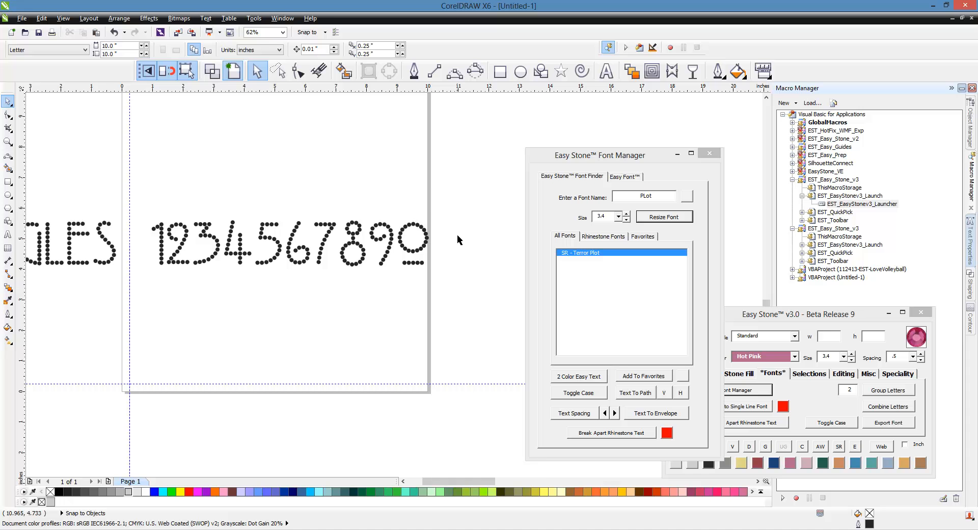
{"action": "scroll", "coordinate": [457, 236], "scroll_direction": "down", "scroll_amount": 1}
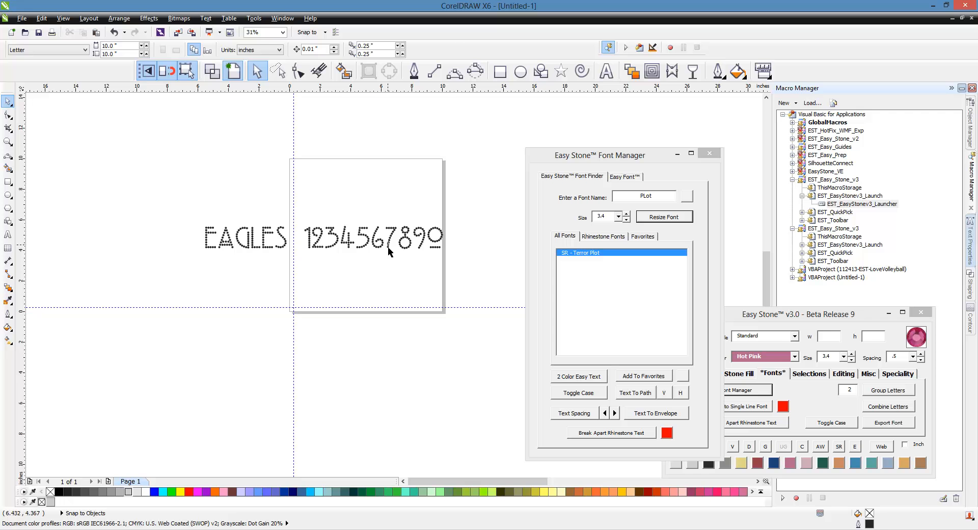
{"action": "left_click_drag", "start_coordinate": [463, 197], "coordinate": [94, 277]}
{"action": "key", "text": "Delete"}
{"action": "left_click", "coordinate": [606, 71]}
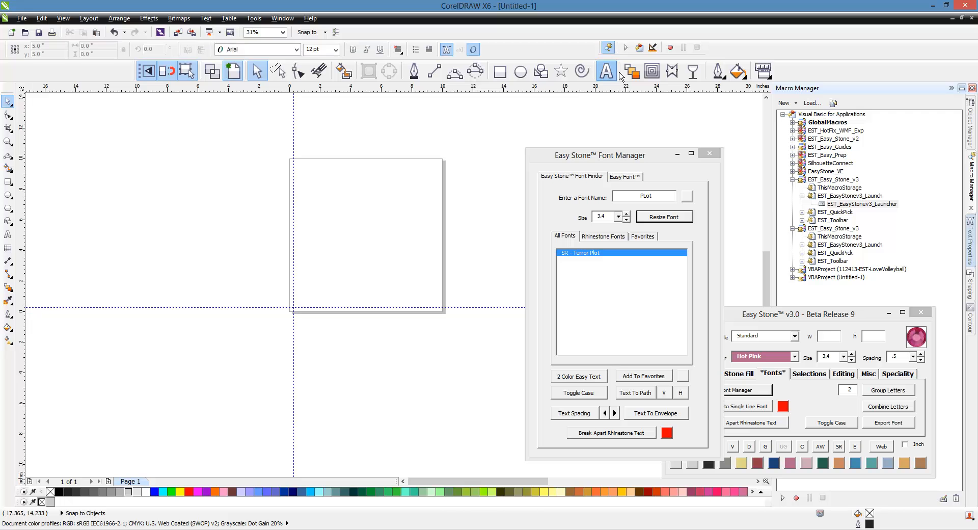
{"action": "left_click", "coordinate": [345, 206]}
{"action": "type", "text": "EAGLES"}
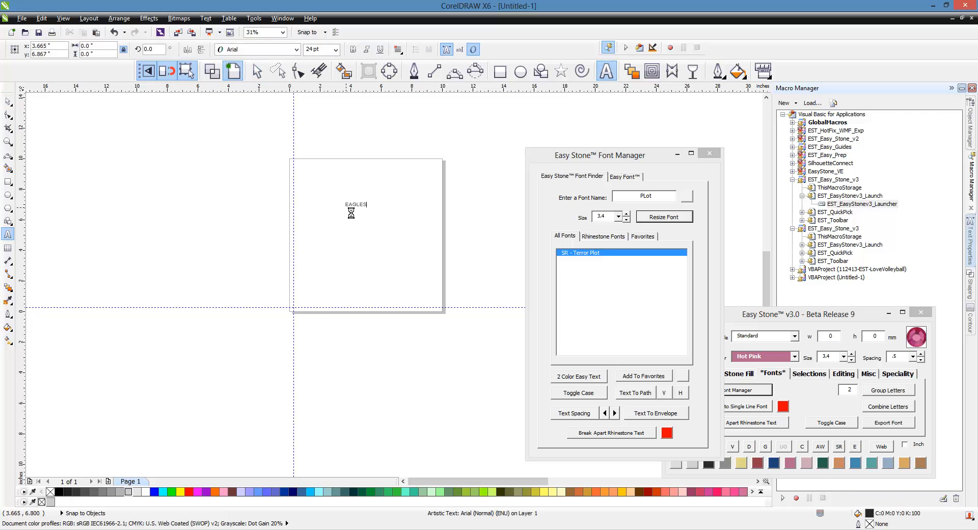
{"action": "scroll", "coordinate": [400, 231], "scroll_direction": "up", "scroll_amount": 1}
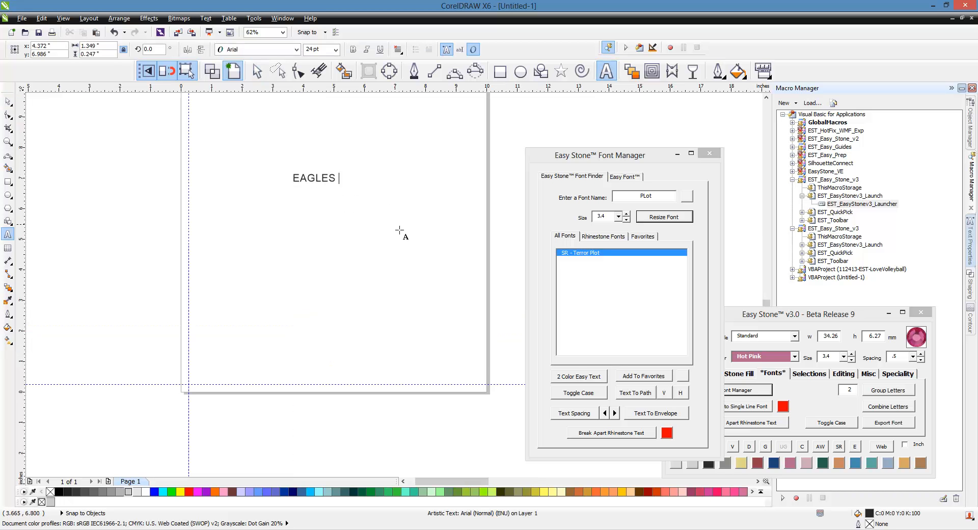
{"action": "type", "text": "LES 1234567890"}
{"action": "left_click", "coordinate": [8, 102]}
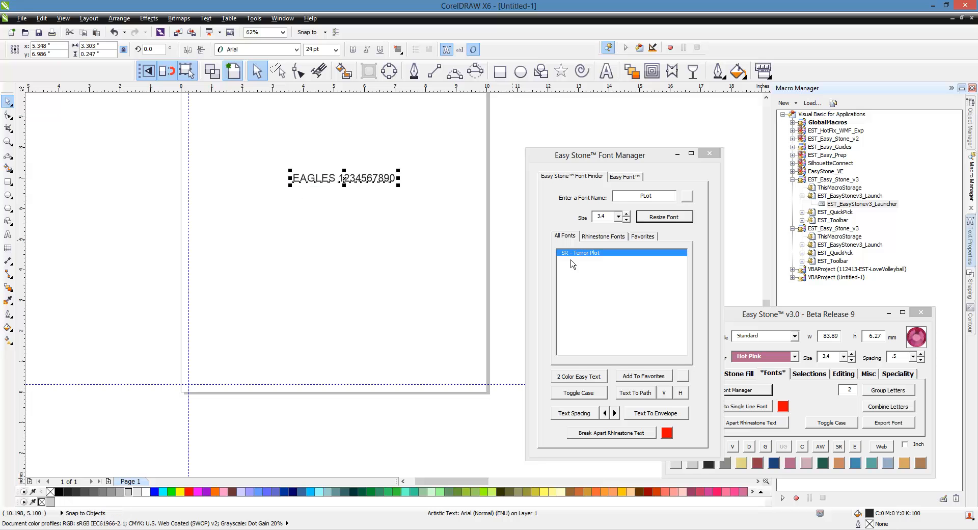
{"action": "left_click", "coordinate": [599, 264]}
{"action": "double_click", "coordinate": [581, 253]}
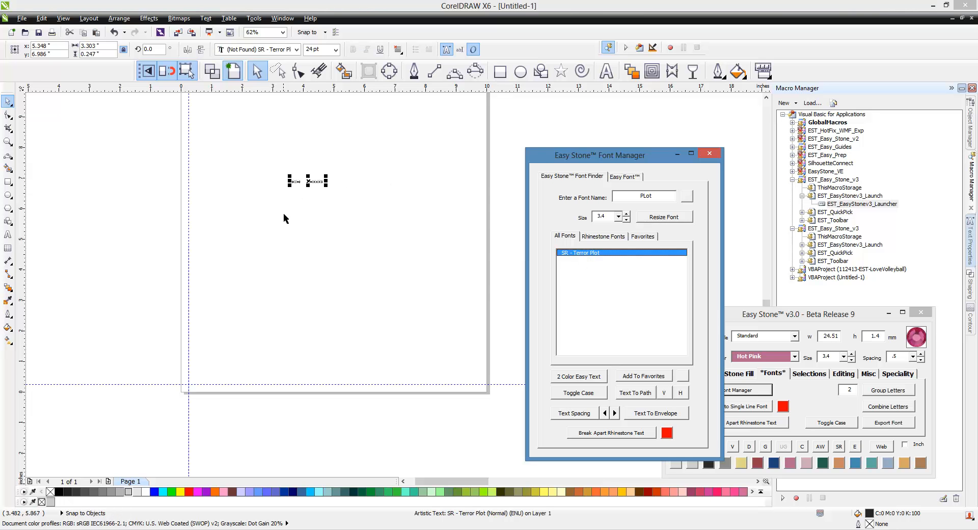
Step: Widen the letter spacing of the text to an overall width of about 48 mm
{"action": "scroll", "coordinate": [316, 191], "scroll_direction": "up", "scroll_amount": 2}
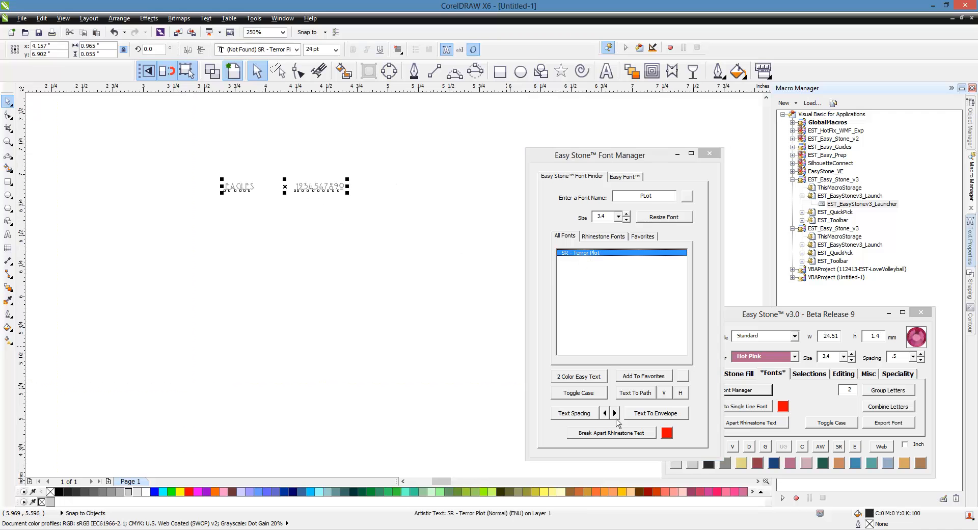
{"action": "left_click", "coordinate": [578, 416]}
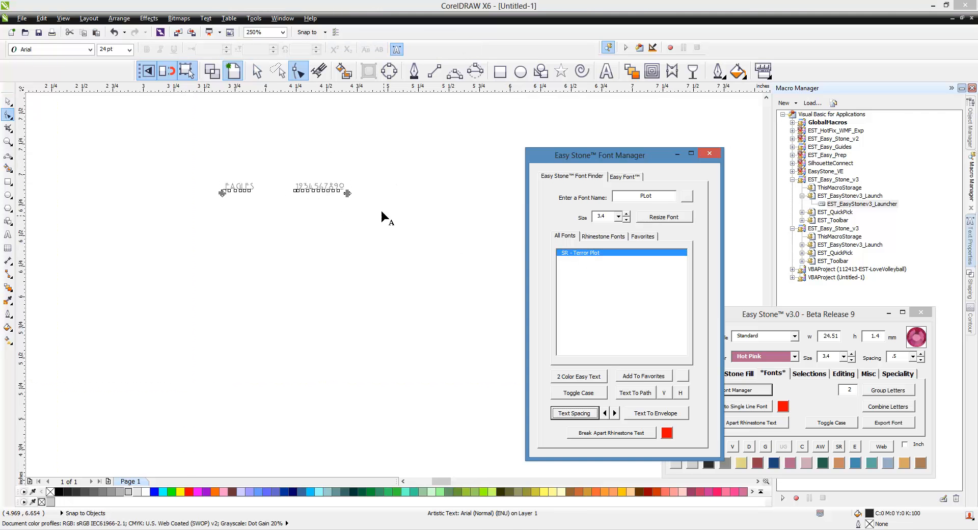
{"action": "left_click_drag", "start_coordinate": [350, 194], "coordinate": [460, 201]}
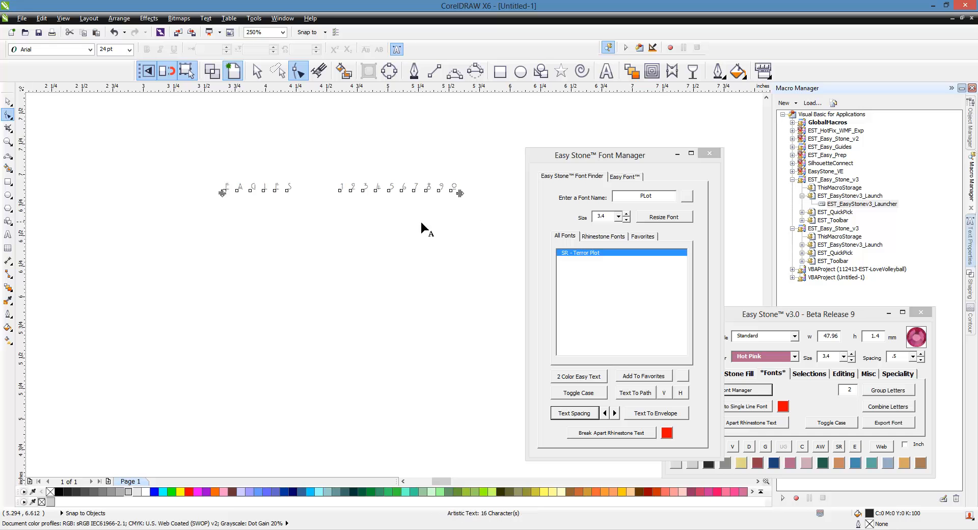
{"action": "left_click", "coordinate": [7, 102]}
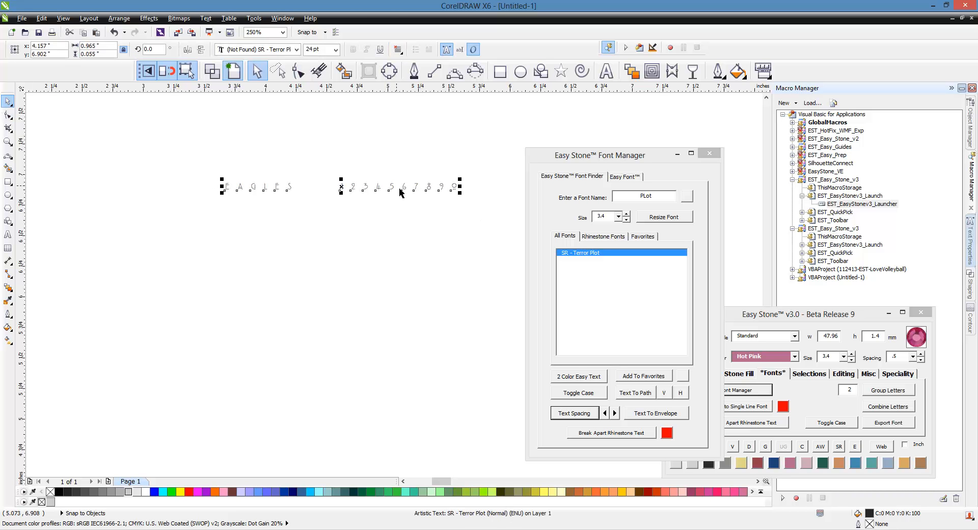
Step: Resize the widely spaced rhinestone text to a stone size of 3.4
{"action": "left_click", "coordinate": [676, 222]}
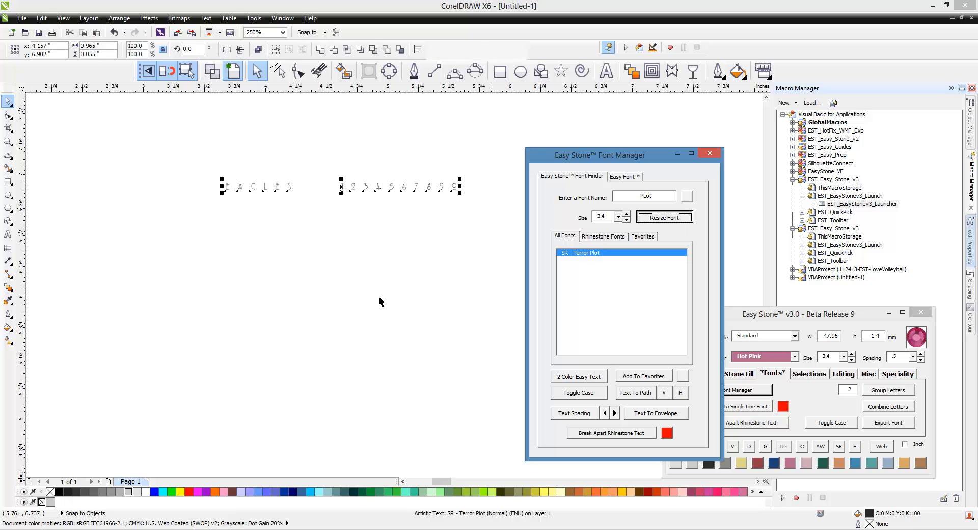
{"action": "scroll", "coordinate": [221, 265], "scroll_direction": "down", "scroll_amount": 5}
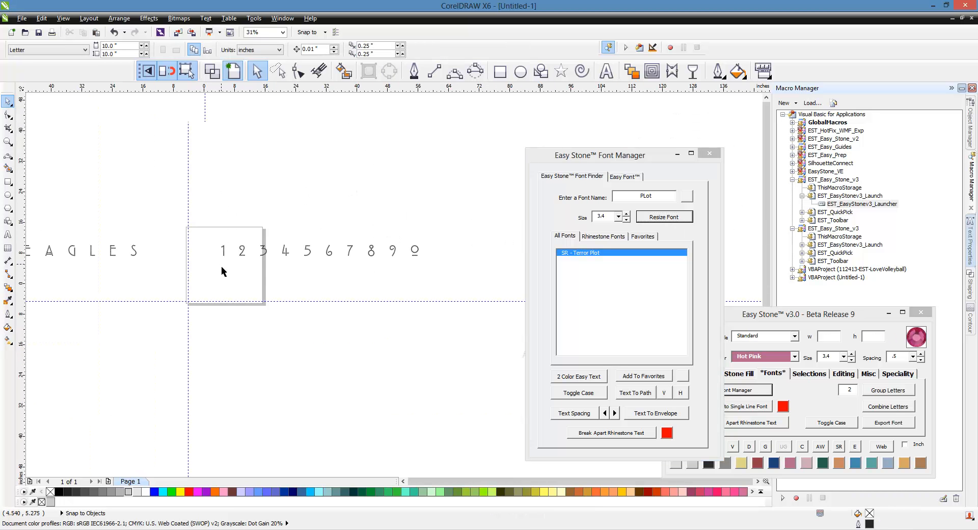
{"action": "scroll", "coordinate": [77, 220], "scroll_direction": "down", "scroll_amount": 1}
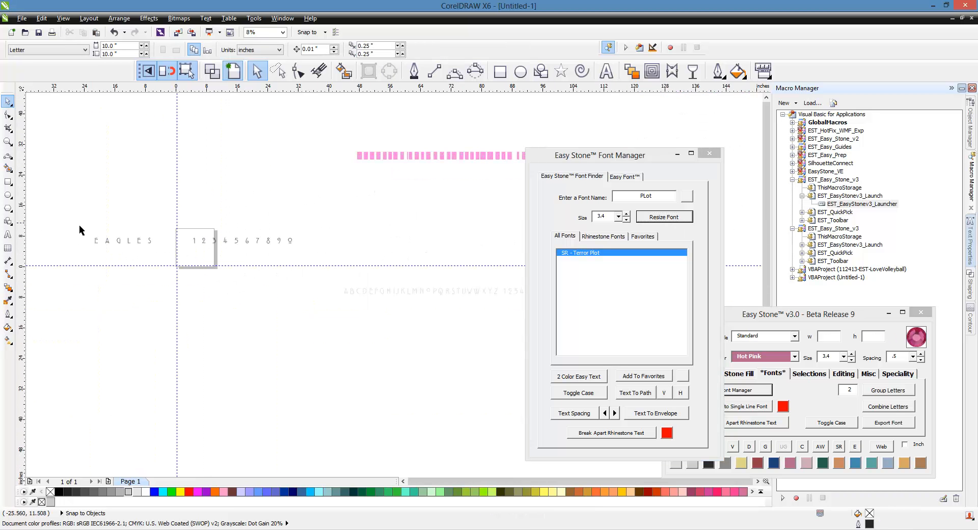
{"action": "left_click_drag", "start_coordinate": [77, 219], "coordinate": [306, 255]}
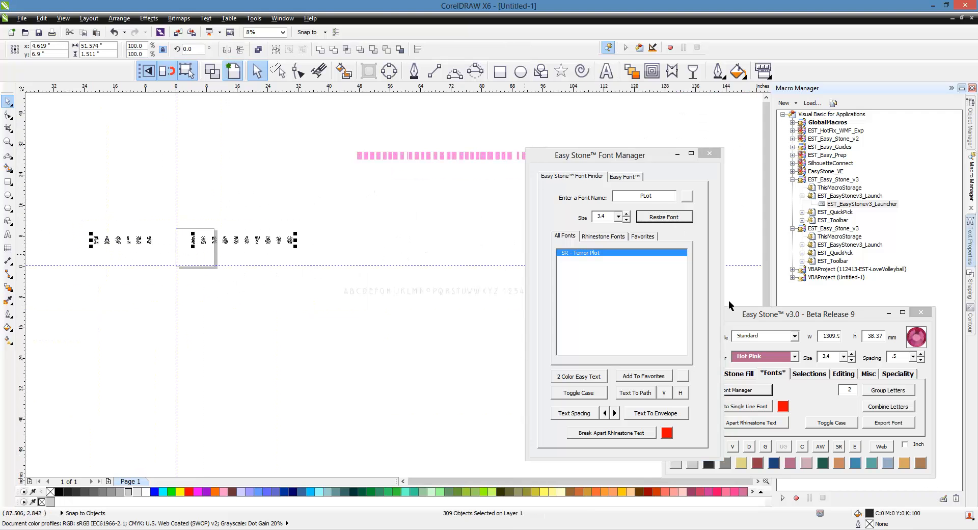
{"action": "left_click", "coordinate": [753, 314]}
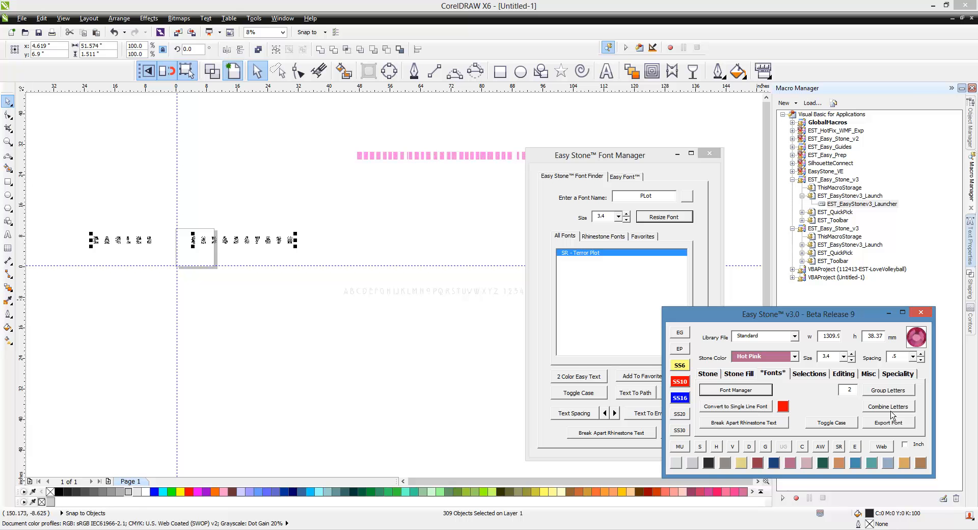
{"action": "left_click", "coordinate": [890, 409]}
Step: Create weed boxes around all the combined letters and digits with an EasyWeed margin of 2
{"action": "left_click_drag", "start_coordinate": [85, 216], "coordinate": [328, 262]}
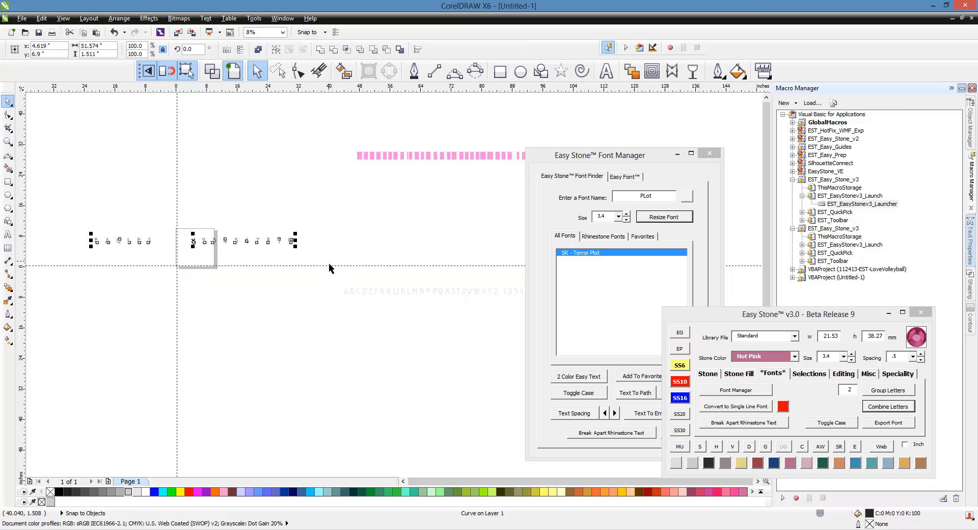
{"action": "scroll", "coordinate": [88, 244], "scroll_direction": "up", "scroll_amount": 1}
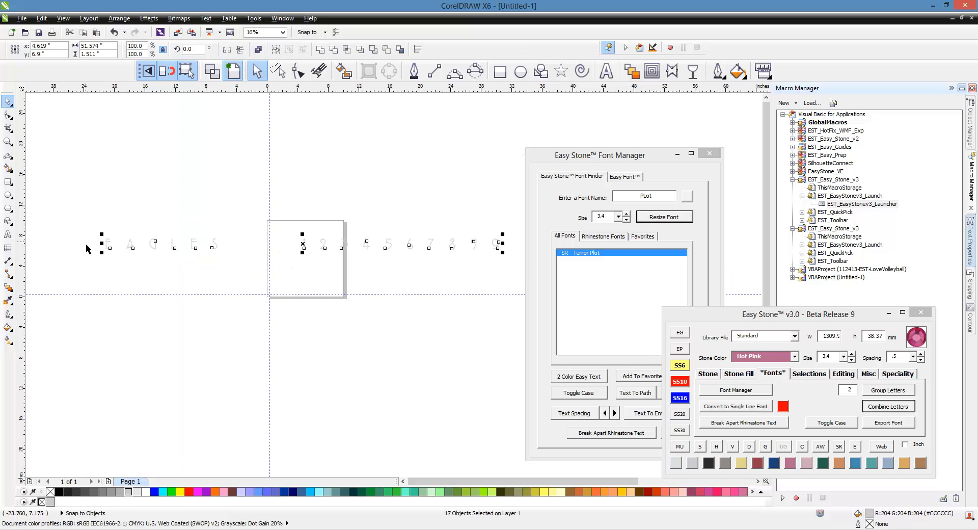
{"action": "left_click", "coordinate": [626, 179]}
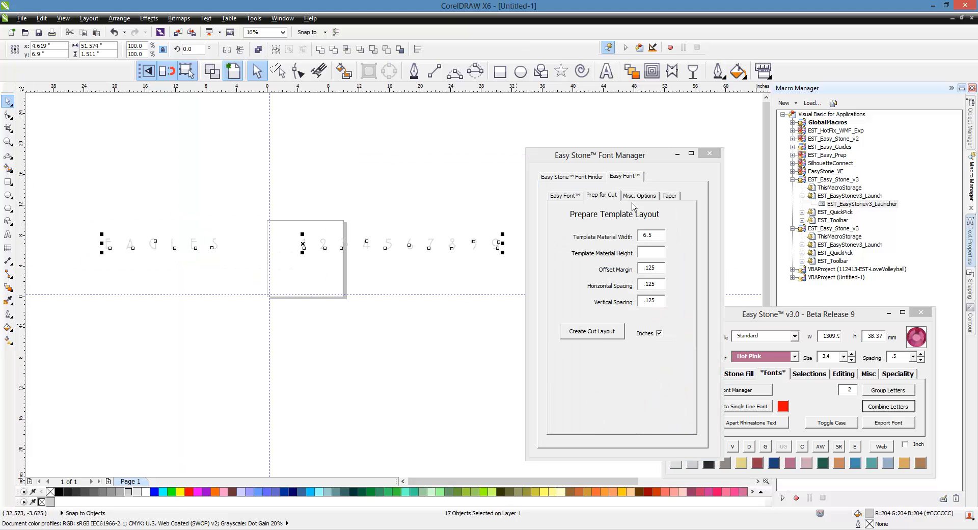
{"action": "left_click", "coordinate": [565, 198]}
{"action": "left_click", "coordinate": [631, 348]}
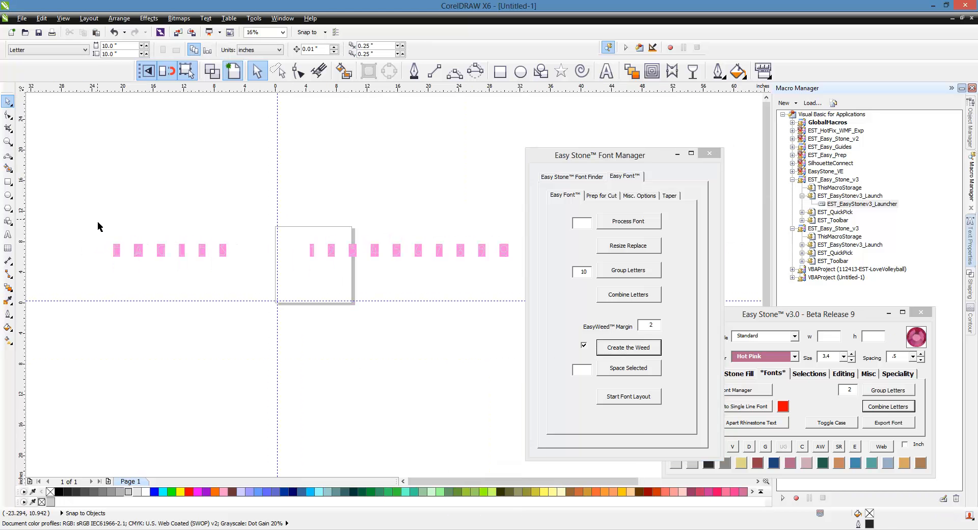
Step: Space all the weed-boxed letters and digits evenly with a distance of .125
{"action": "left_click_drag", "start_coordinate": [101, 224], "coordinate": [520, 289]}
{"action": "left_click", "coordinate": [591, 371]}
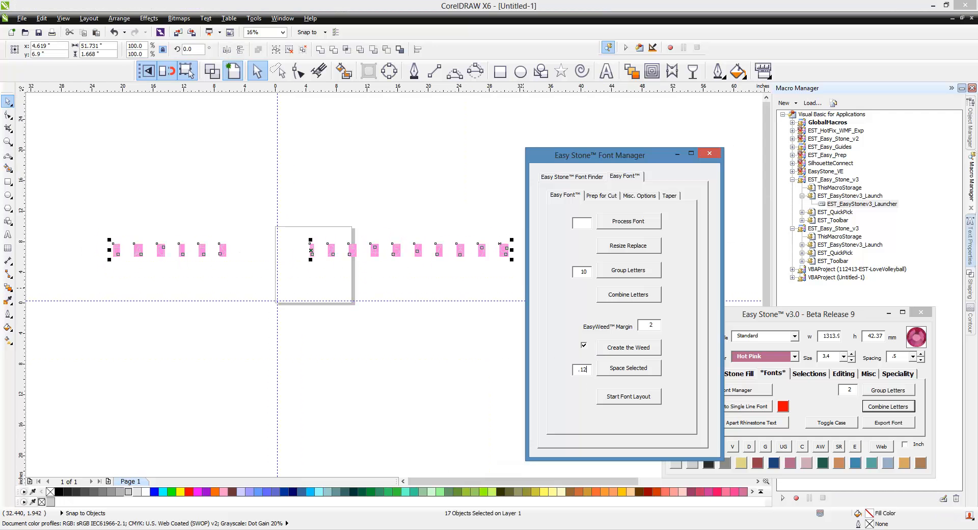
{"action": "left_click", "coordinate": [624, 362]}
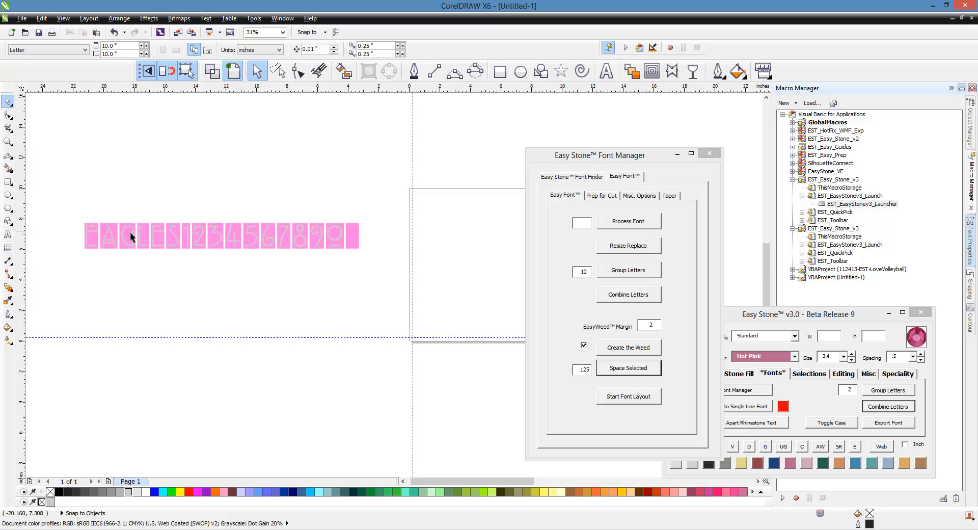
Step: Draw an ellipse about 12.4 in wide and 8.9 in high below the weed-boxed lettering
{"action": "scroll", "coordinate": [88, 227], "scroll_direction": "up", "scroll_amount": 2}
{"action": "scroll", "coordinate": [87, 234], "scroll_direction": "down", "scroll_amount": 2}
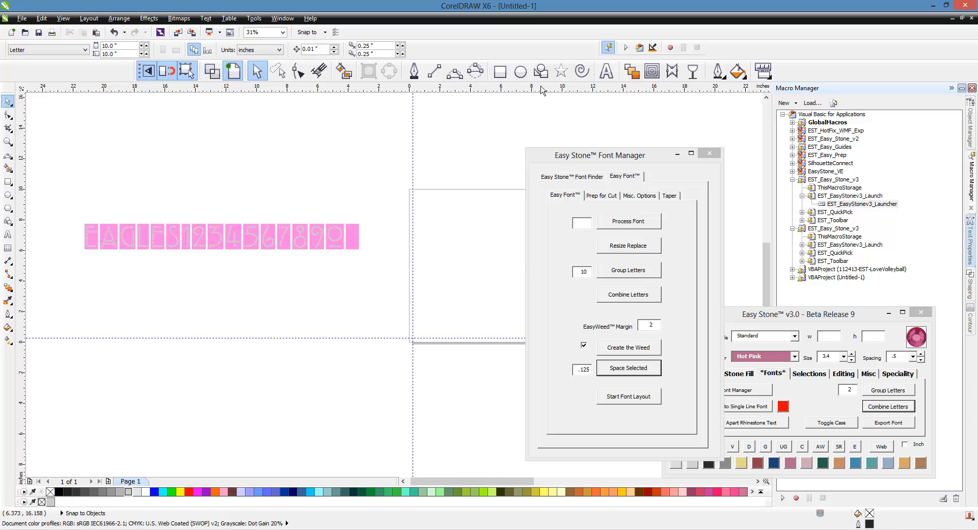
{"action": "key", "text": "F7"}
{"action": "left_click_drag", "start_coordinate": [176, 303], "coordinate": [372, 447]}
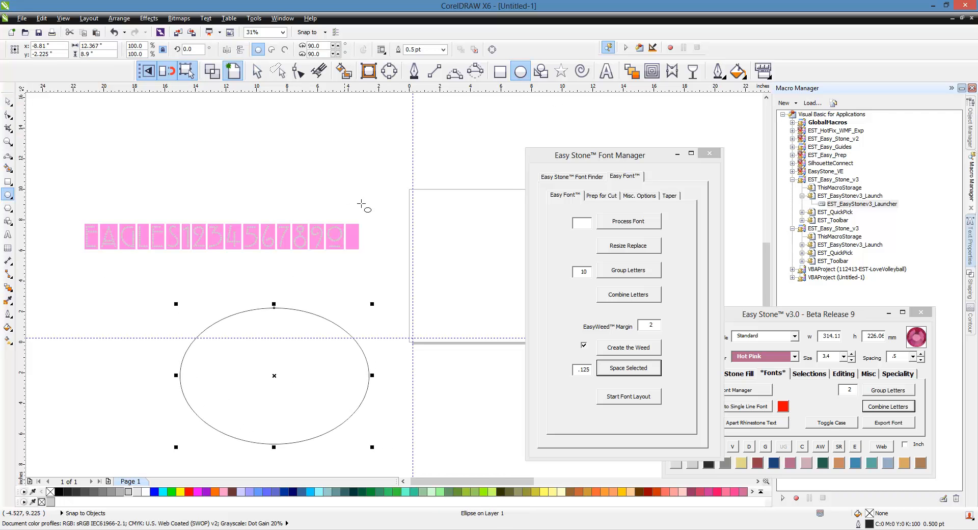
Step: Add the text EAGLES along the upper curve of the ellipse
{"action": "left_click", "coordinate": [606, 71]}
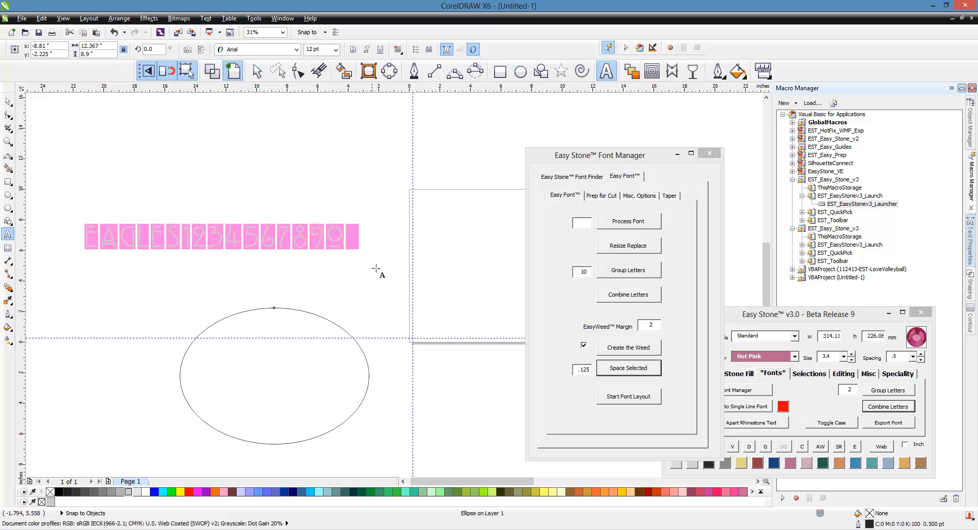
{"action": "left_click", "coordinate": [282, 307]}
{"action": "type", "text": "EAGLES"}
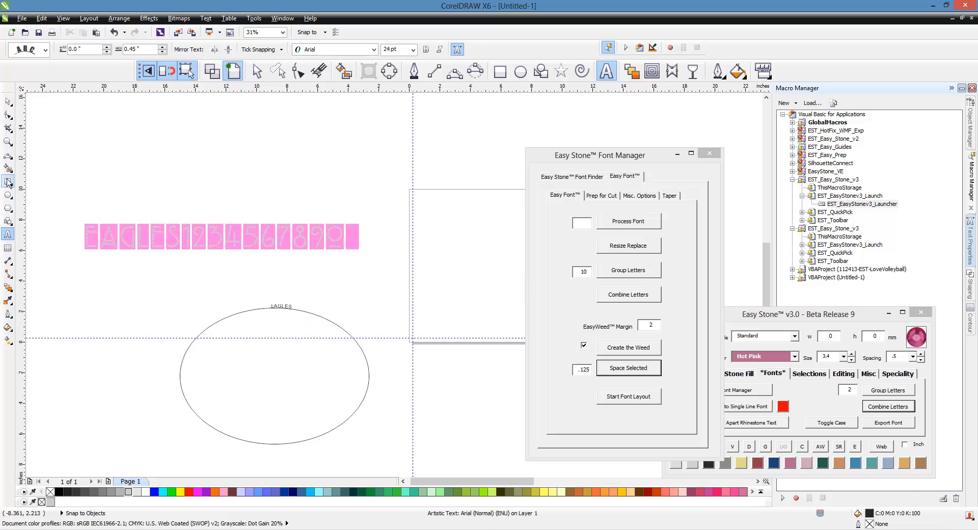
Step: Enlarge the curved EAGLES text to about 141 pt and shift it along the ellipse, about 0.026 in from the path
{"action": "left_click", "coordinate": [8, 101]}
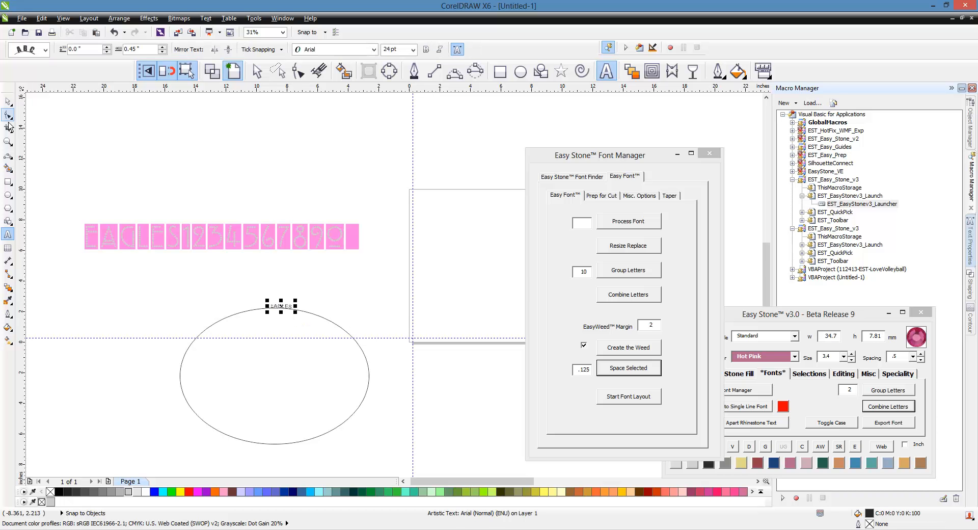
{"action": "left_click_drag", "start_coordinate": [295, 301], "coordinate": [415, 284]}
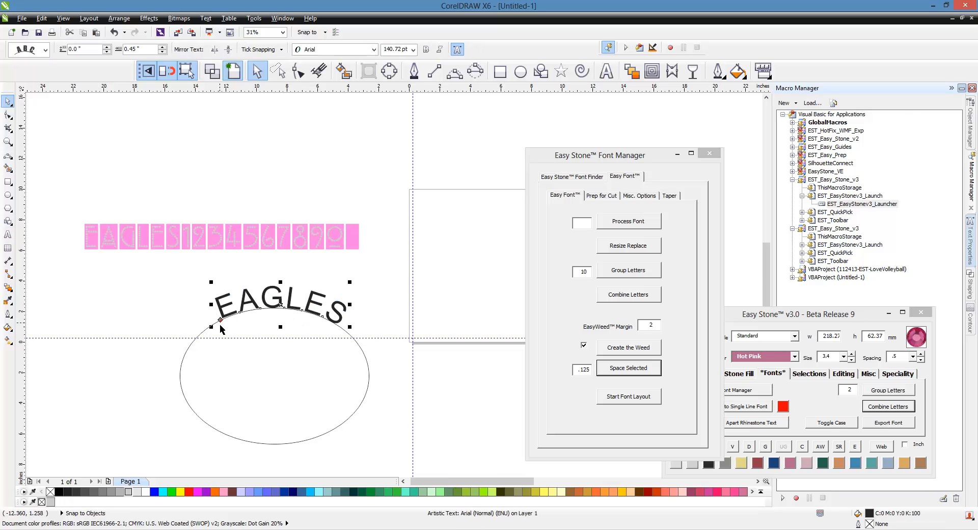
{"action": "left_click_drag", "start_coordinate": [220, 319], "coordinate": [215, 329]}
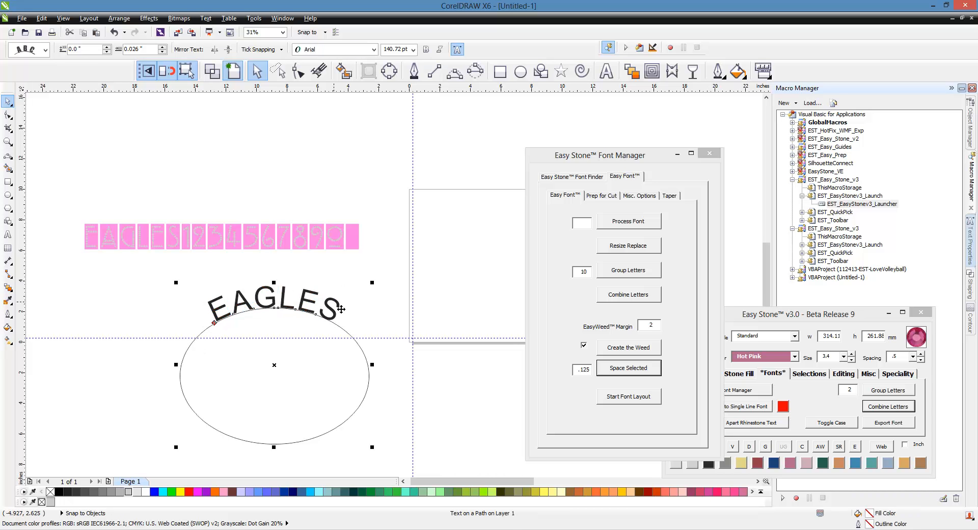
Step: Select only the curved EAGLES text and apply the SR - Terror Plot font to it
{"action": "double_click", "coordinate": [343, 308]}
{"action": "left_click", "coordinate": [8, 102]}
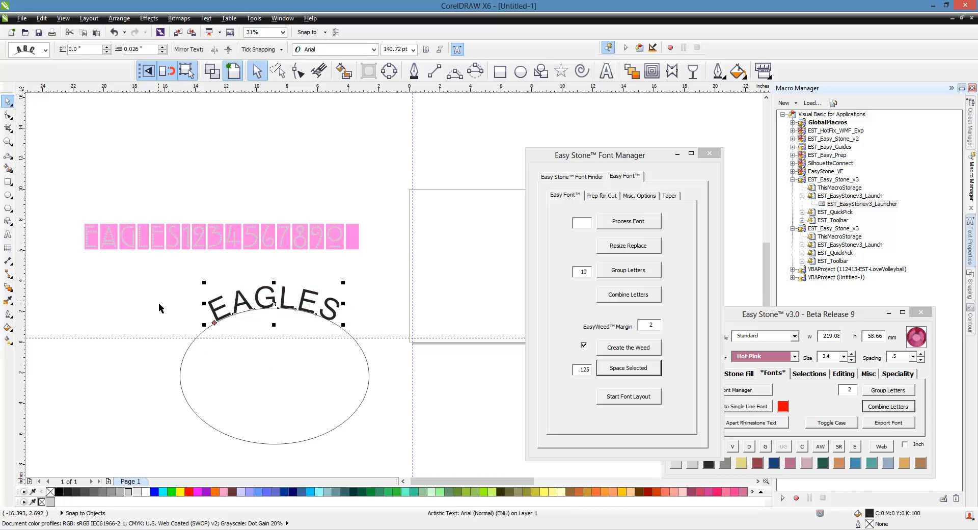
{"action": "left_click", "coordinate": [159, 304]}
{"action": "left_click", "coordinate": [257, 298]}
{"action": "left_click", "coordinate": [585, 179]}
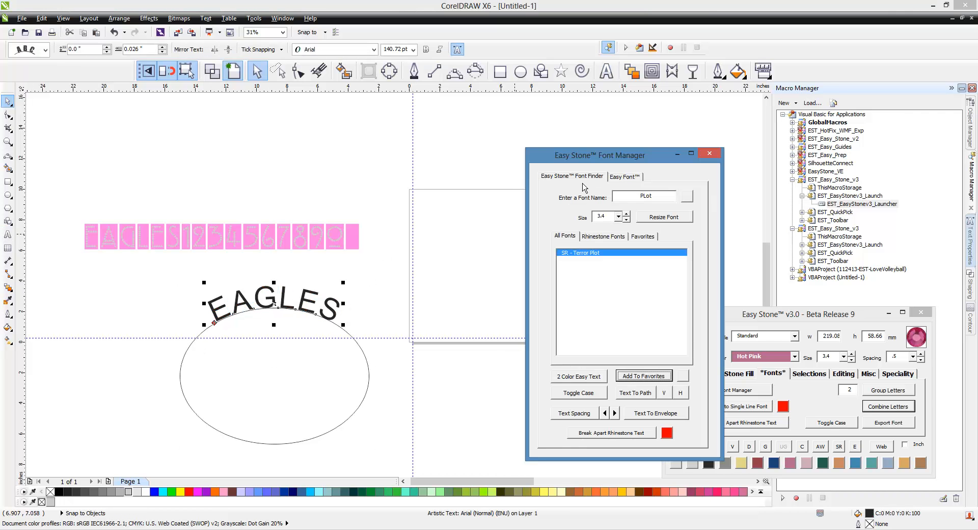
{"action": "double_click", "coordinate": [583, 253]}
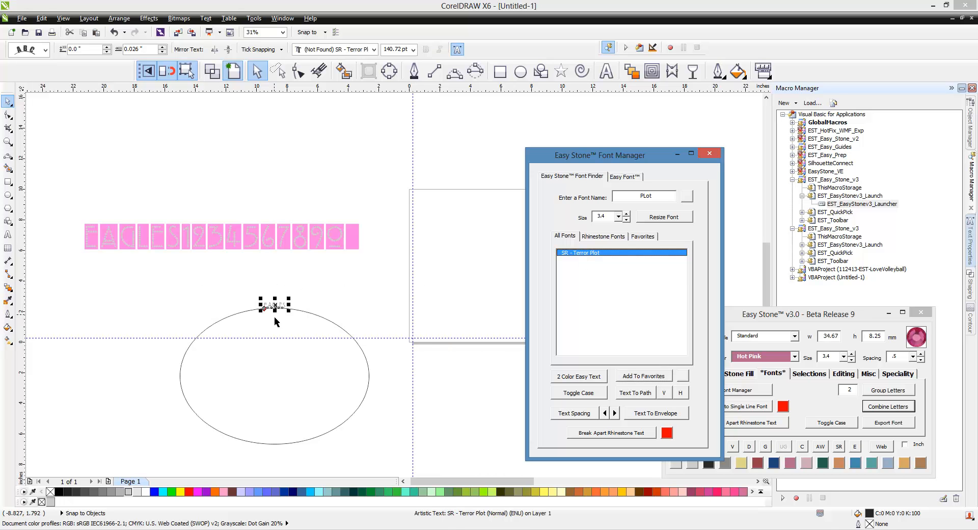
Step: Enlarge the curved rhinestone text to about 872 pt and tighten its letter spacing with the Shape tool
{"action": "left_click_drag", "start_coordinate": [294, 305], "coordinate": [353, 295]}
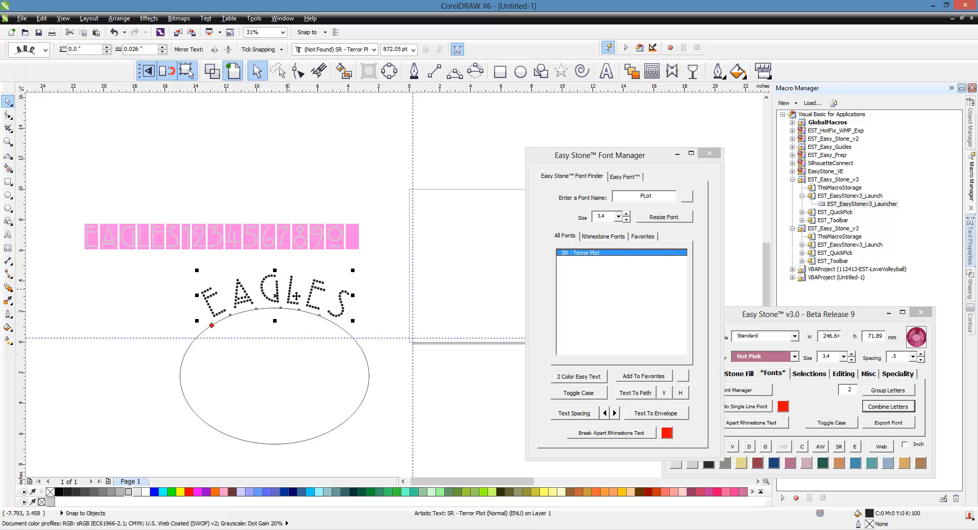
{"action": "left_click", "coordinate": [298, 71]}
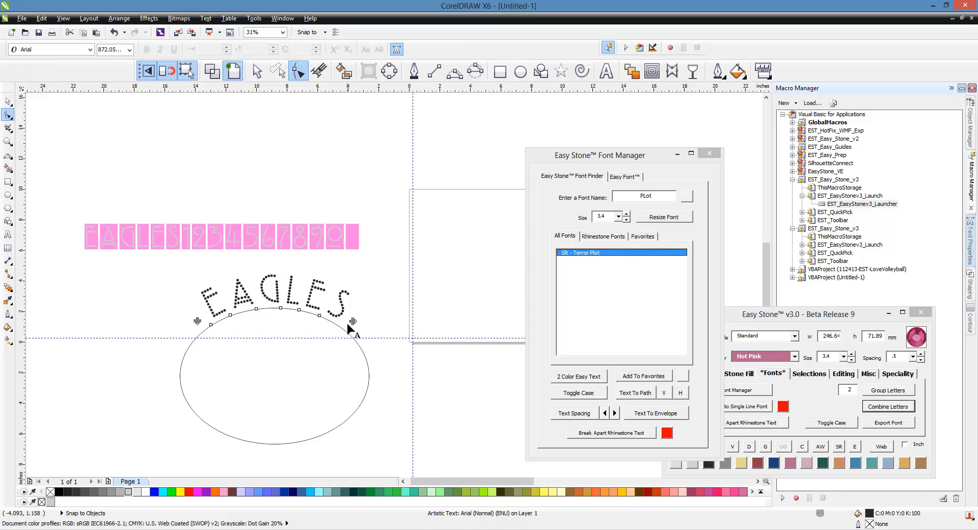
{"action": "mouse_move", "coordinate": [361, 326]}
{"action": "left_mouse_down"}
{"action": "mouse_move", "coordinate": [343, 341]}
{"action": "mouse_move", "coordinate": [355, 319]}
{"action": "left_mouse_up"}
{"action": "scroll", "coordinate": [328, 326], "scroll_direction": "up", "scroll_amount": 2}
{"action": "left_click", "coordinate": [8, 101]}
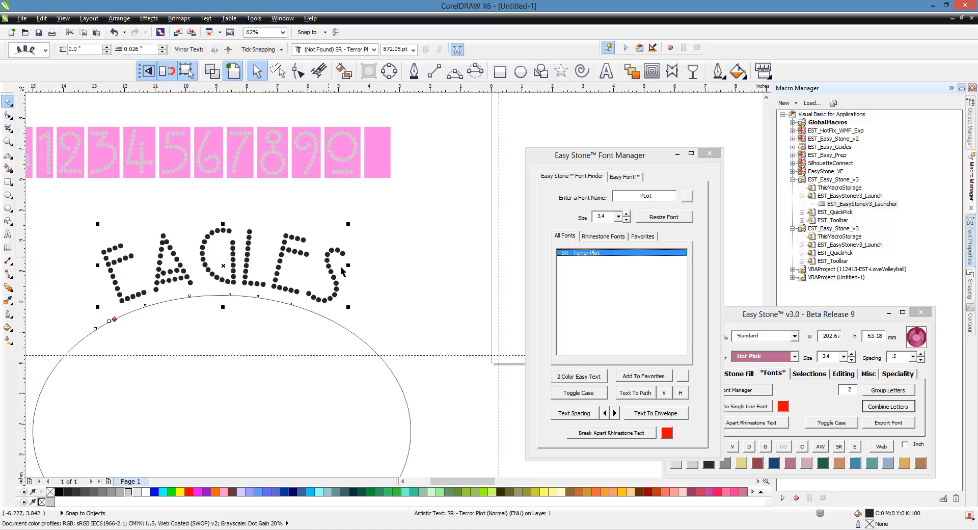
Step: Enlarge the curved EAGLES text further, resize its font to a stone size of 3.4, and inspect the stones
{"action": "scroll", "coordinate": [341, 270], "scroll_direction": "down", "scroll_amount": 2}
{"action": "left_click_drag", "start_coordinate": [348, 243], "coordinate": [367, 249]}
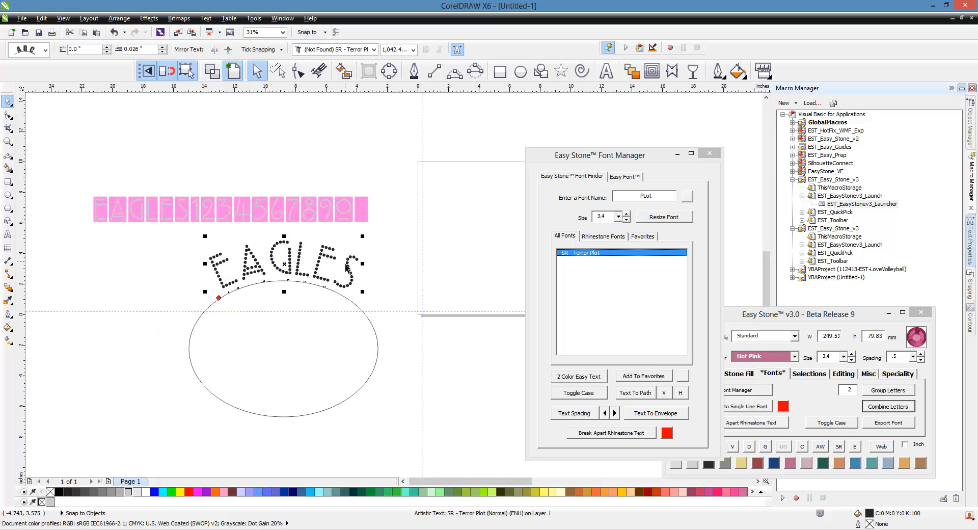
{"action": "left_click", "coordinate": [664, 217]}
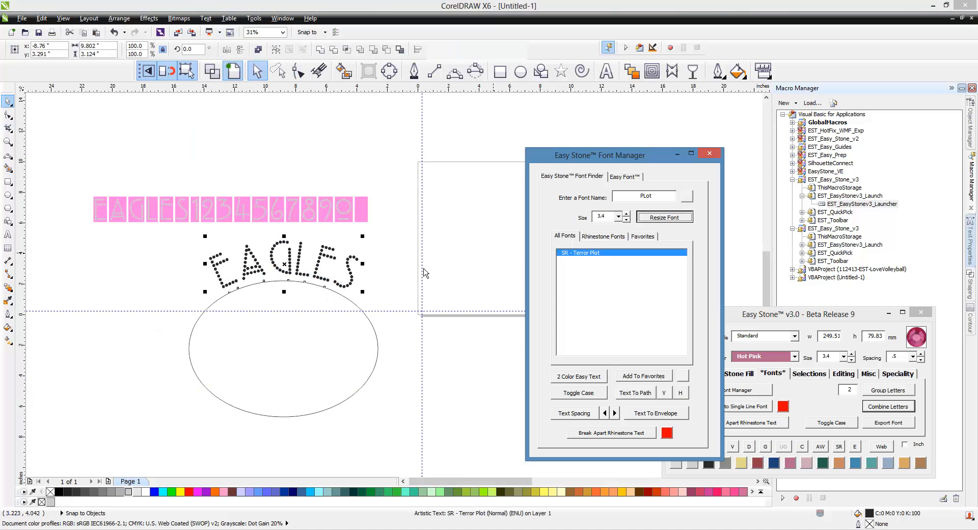
{"action": "scroll", "coordinate": [283, 270], "scroll_direction": "up", "scroll_amount": 1}
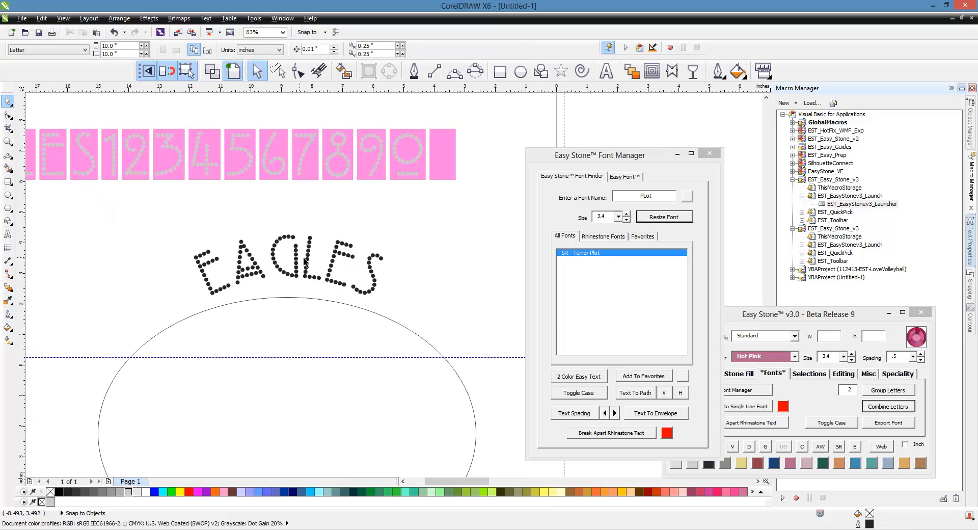
{"action": "scroll", "coordinate": [271, 267], "scroll_direction": "up", "scroll_amount": 1}
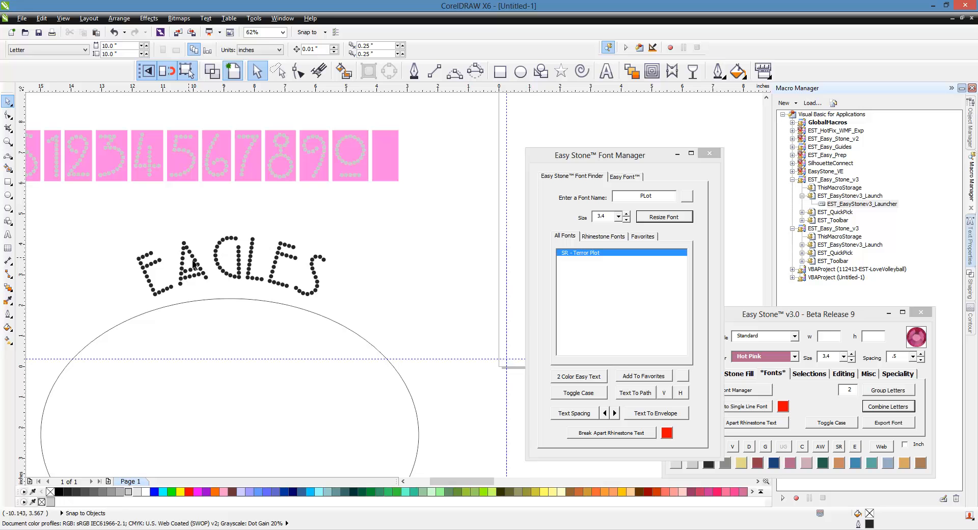
{"action": "scroll", "coordinate": [401, 301], "scroll_direction": "down", "scroll_amount": 1}
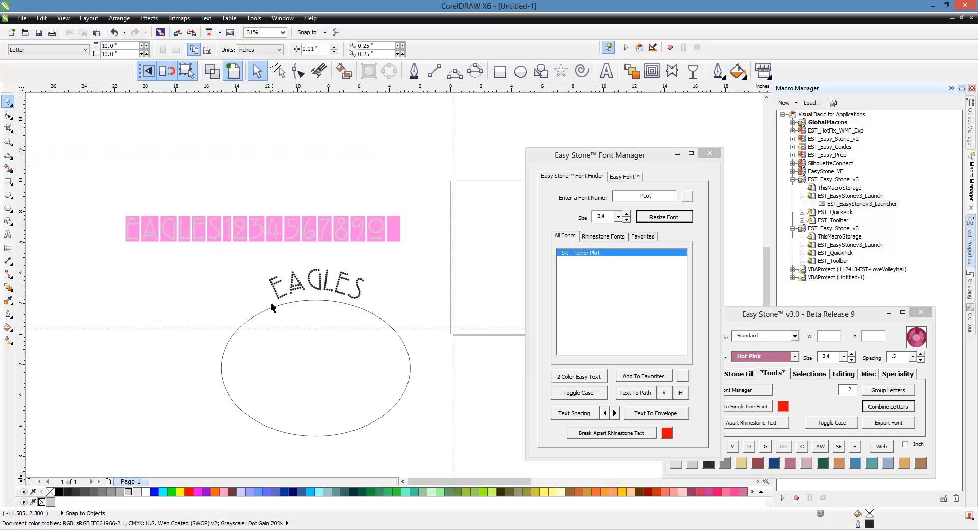